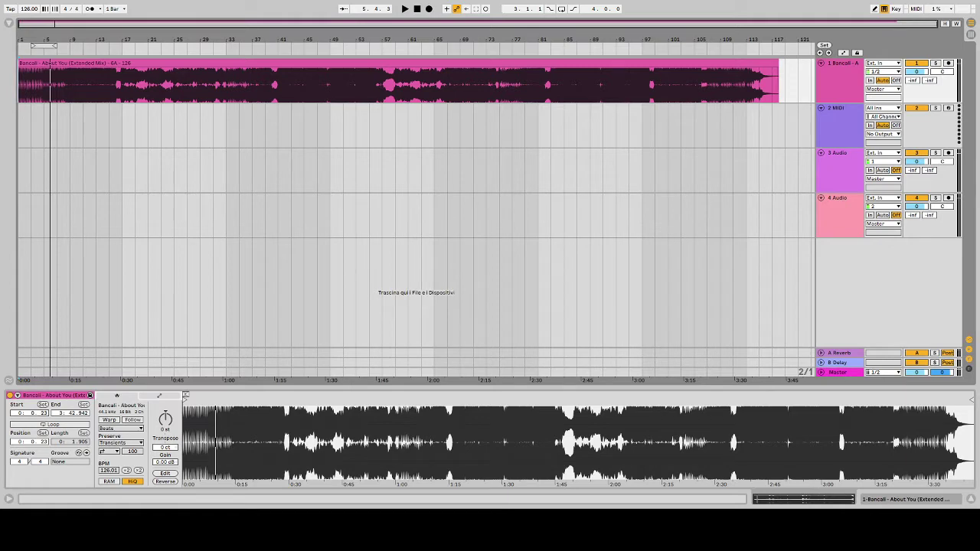
Show the browser beside the arrangement and return the playhead to the start of the song
{"action": "left_click_drag", "start_coordinate": [33, 46], "coordinate": [33, 70]}
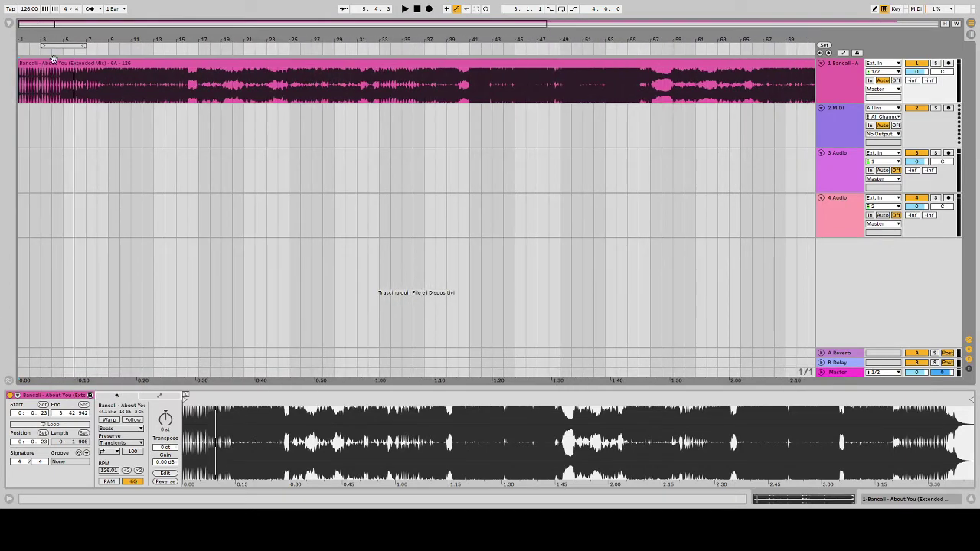
{"action": "left_click", "coordinate": [7, 26]}
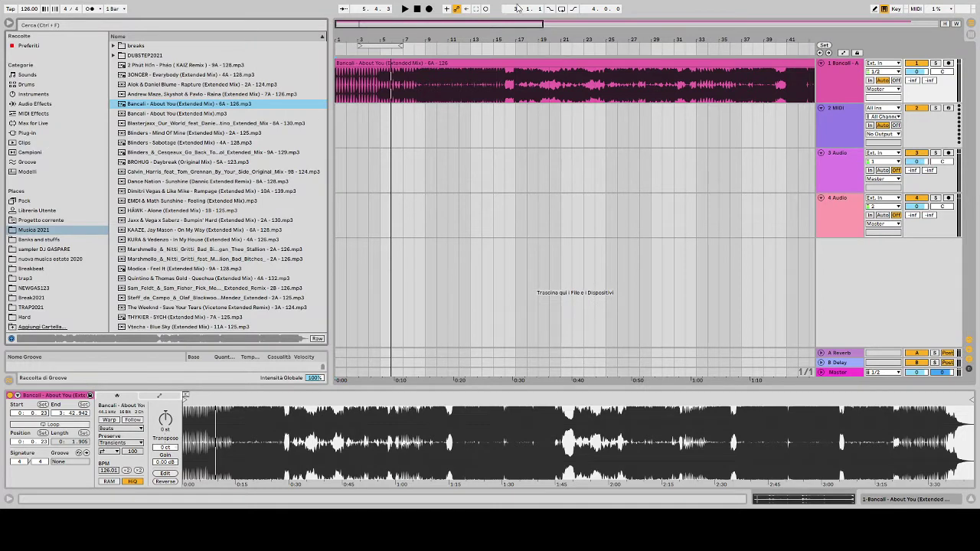
{"action": "left_click", "coordinate": [416, 9]}
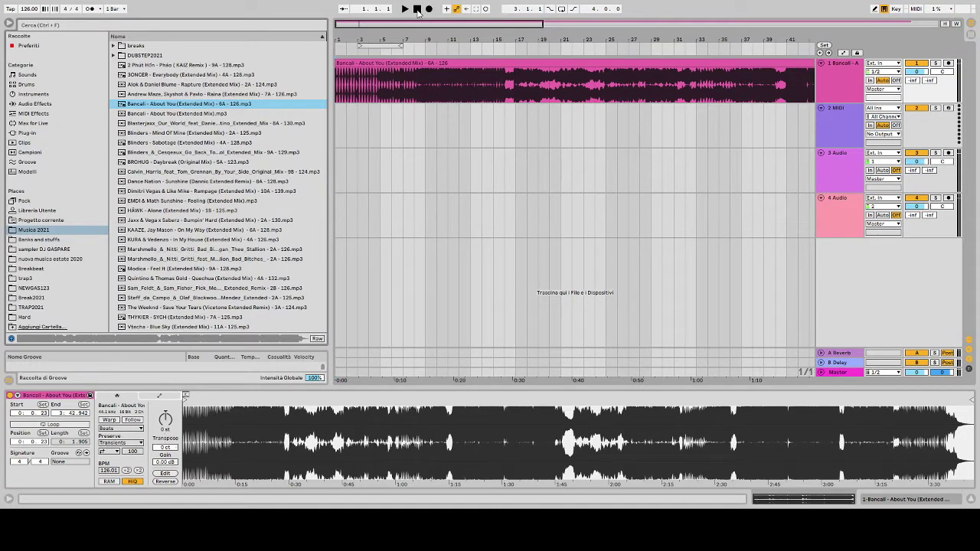
In Banks and stuffs, open the Kicks folder of the Cymatics Terror Drums for Dubstep pack
{"action": "left_click", "coordinate": [42, 242]}
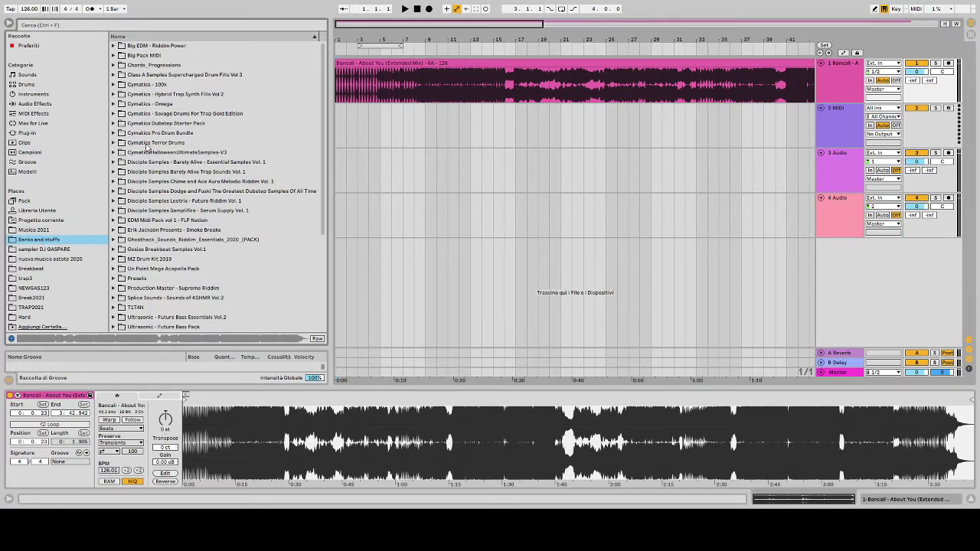
{"action": "left_click", "coordinate": [113, 142]}
{"action": "left_click", "coordinate": [113, 142]}
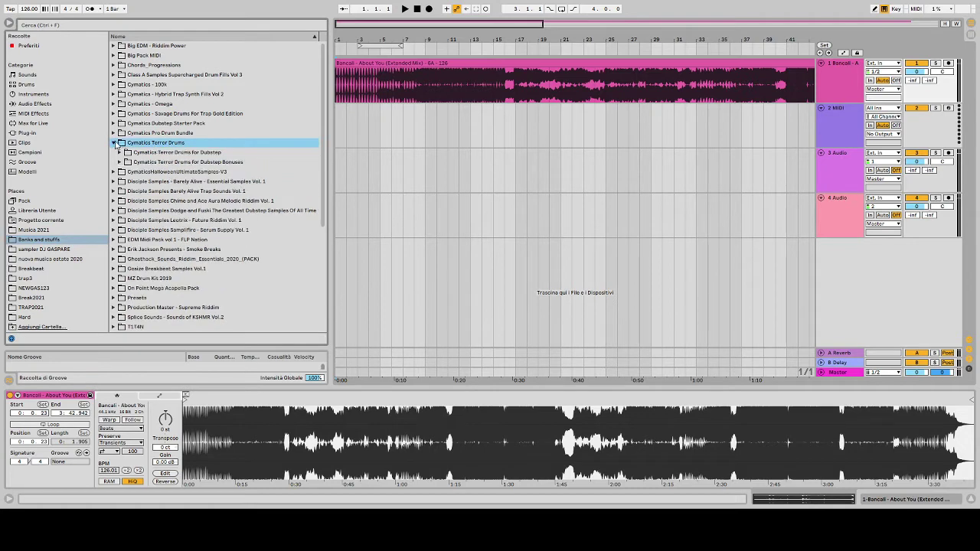
{"action": "left_click", "coordinate": [118, 153]}
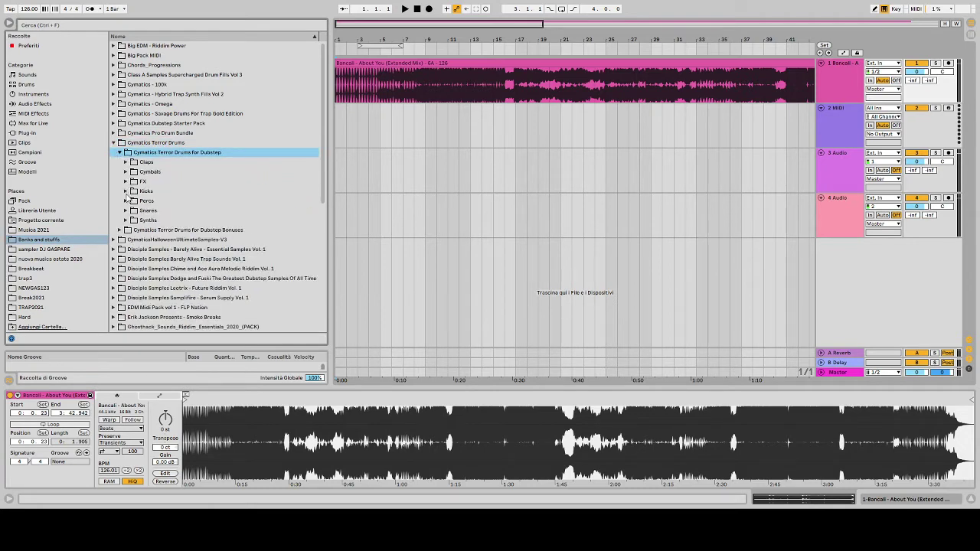
{"action": "left_click", "coordinate": [126, 192]}
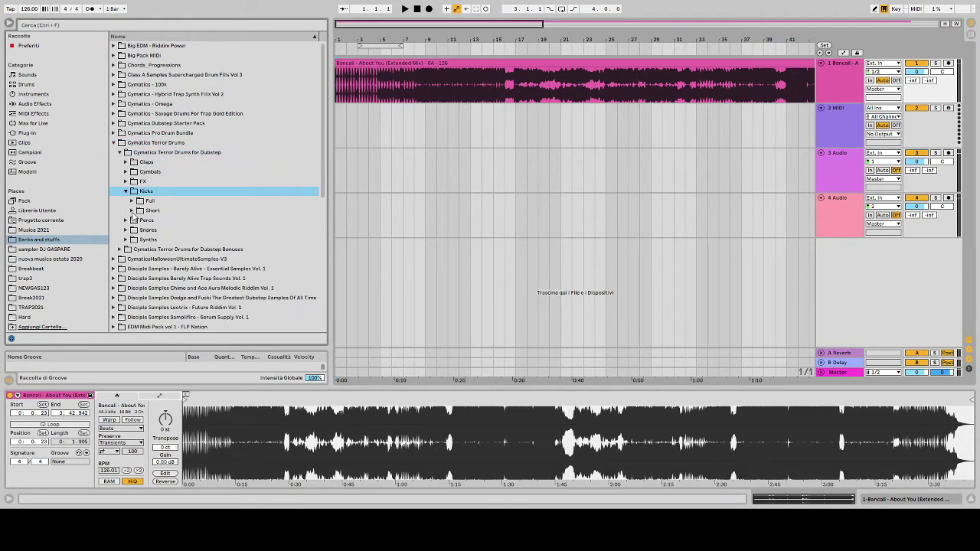
Audition several samples from the Full kicks folder, including Terror Full Kick 003, 006, 010, 013 and 014, then close the folder
{"action": "left_click", "coordinate": [131, 202]}
{"action": "left_click", "coordinate": [199, 230]}
{"action": "left_click", "coordinate": [198, 259]}
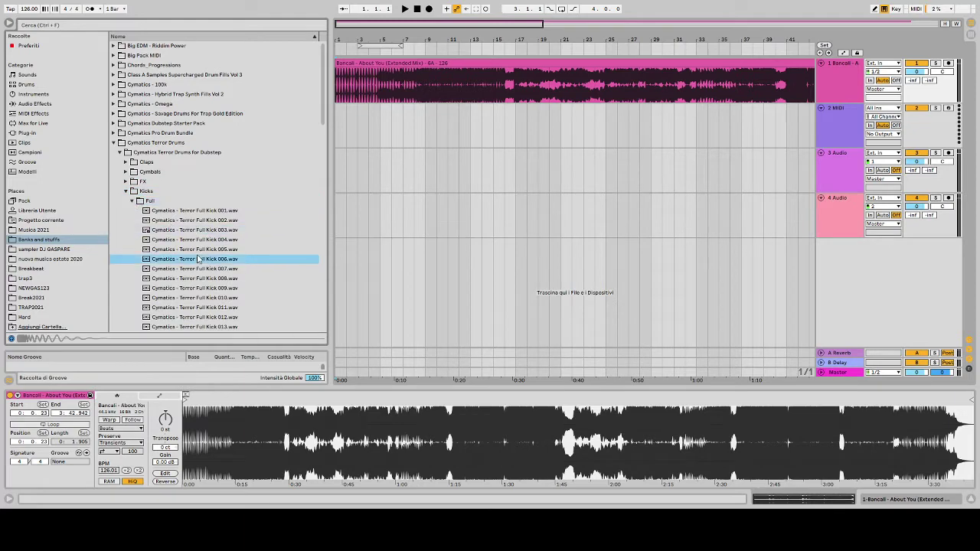
{"action": "left_click", "coordinate": [202, 297]}
{"action": "scroll", "coordinate": [209, 306], "scroll_direction": "down", "scroll_amount": 3}
{"action": "left_click", "coordinate": [195, 275]}
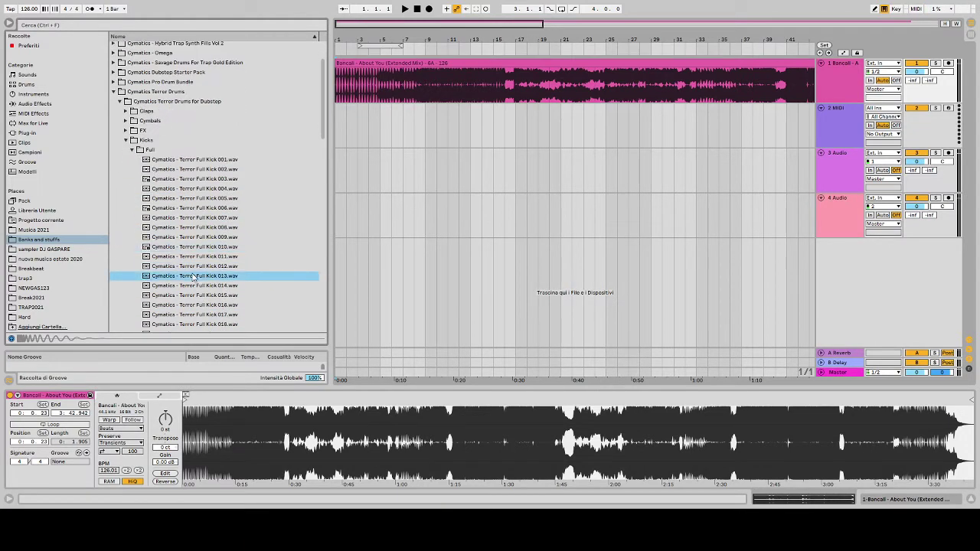
{"action": "left_click", "coordinate": [192, 286]}
{"action": "scroll", "coordinate": [193, 271], "scroll_direction": "down", "scroll_amount": 2}
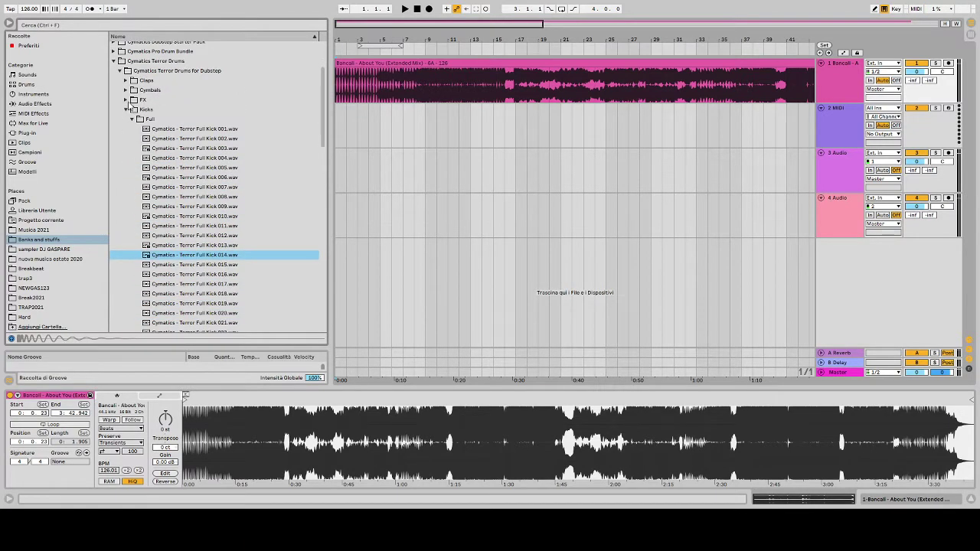
{"action": "left_click", "coordinate": [131, 120]}
Audition samples from the Various folder under Percs, including Terror Various Perc 003, 008, 012 and 015
{"action": "left_click", "coordinate": [125, 139]}
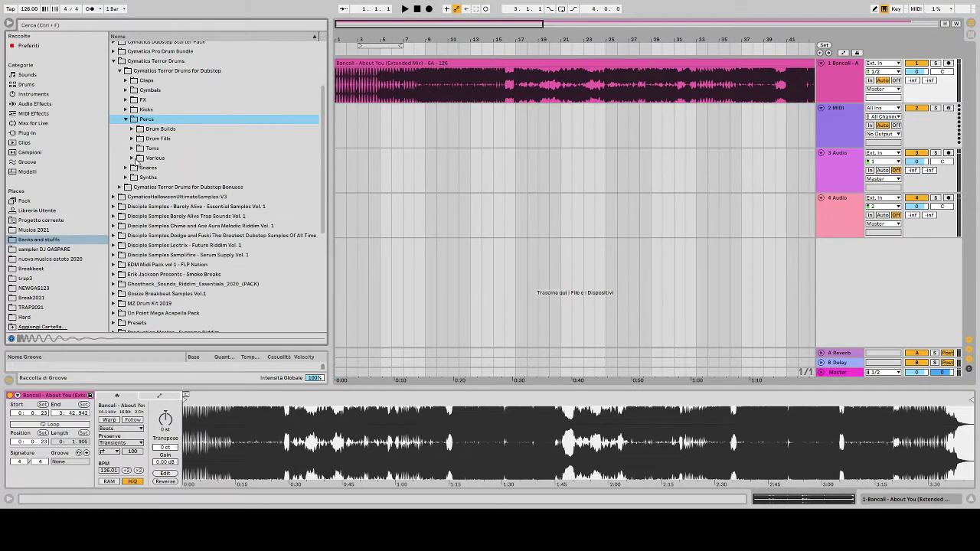
{"action": "left_click", "coordinate": [132, 159]}
{"action": "left_click", "coordinate": [196, 187]}
{"action": "left_click", "coordinate": [196, 235]}
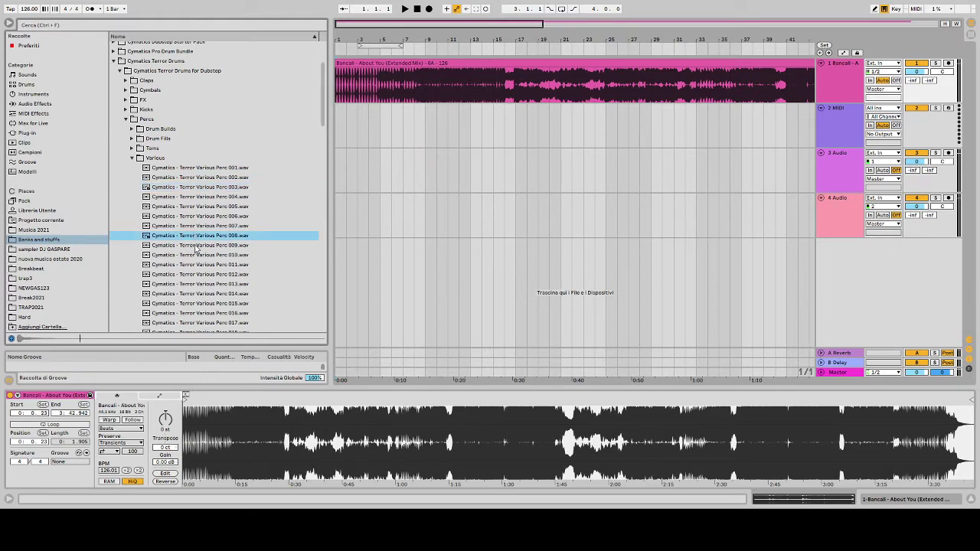
{"action": "left_click", "coordinate": [199, 274]}
{"action": "scroll", "coordinate": [192, 279], "scroll_direction": "down", "scroll_amount": 1}
{"action": "left_click", "coordinate": [186, 284]}
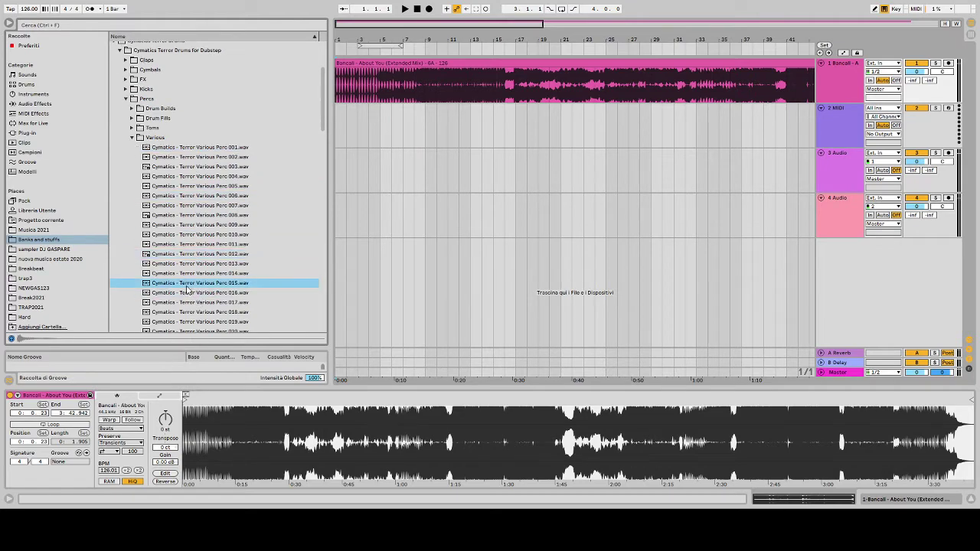
{"action": "left_click", "coordinate": [131, 137]}
Audition Terror Tom 008 and 012 from the Toms folder, then collapse it
{"action": "left_click", "coordinate": [133, 128]}
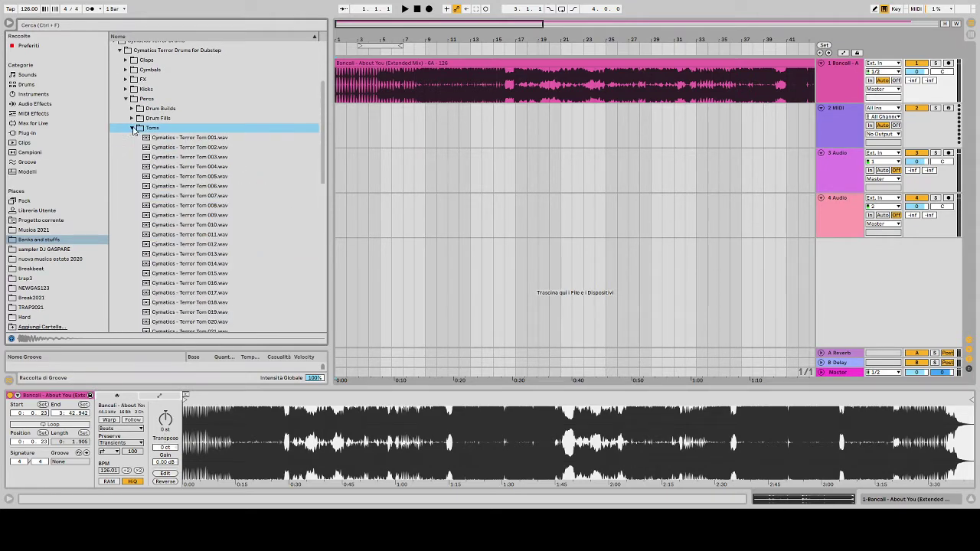
{"action": "left_click", "coordinate": [216, 208]}
{"action": "left_click", "coordinate": [208, 239]}
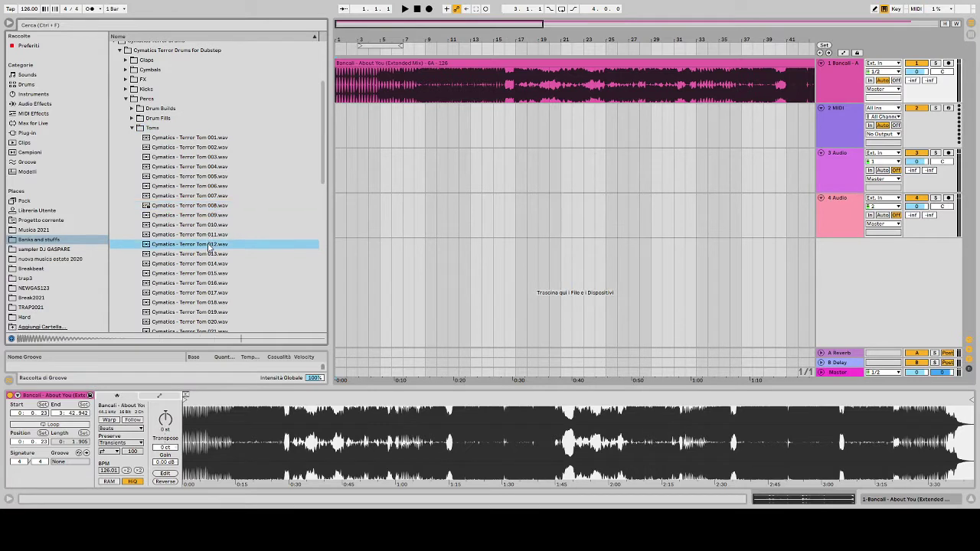
{"action": "left_click", "coordinate": [131, 128]}
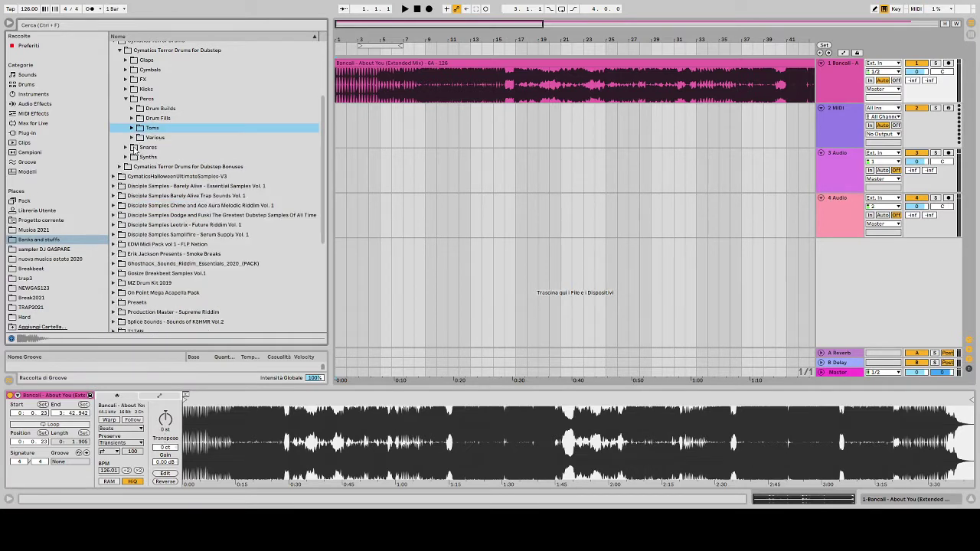
Audition Terror Heavy Snare 006, 010 and 013 from the Snares folder, then collapse Heavy Snares
{"action": "left_click", "coordinate": [125, 147]}
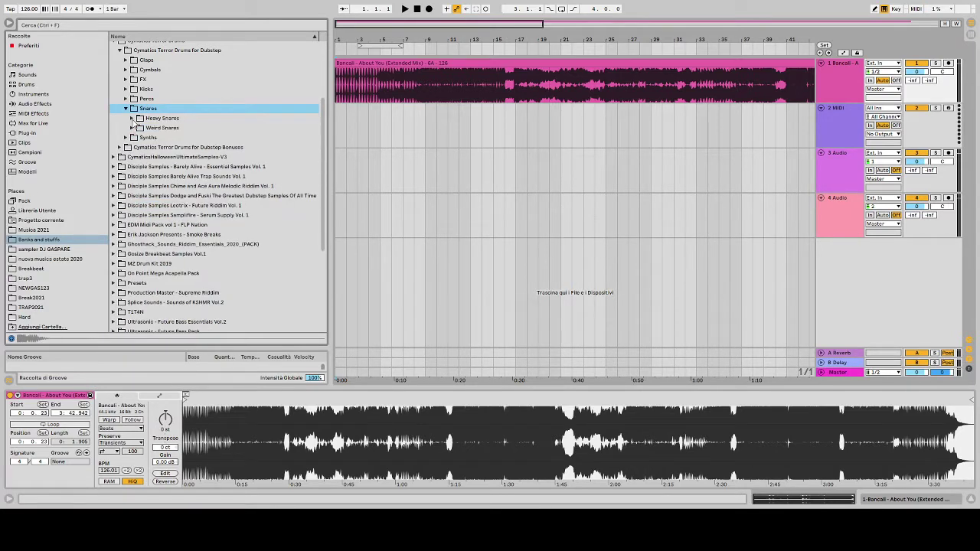
{"action": "left_click", "coordinate": [133, 118]}
{"action": "left_click", "coordinate": [270, 177]}
{"action": "left_click", "coordinate": [245, 215]}
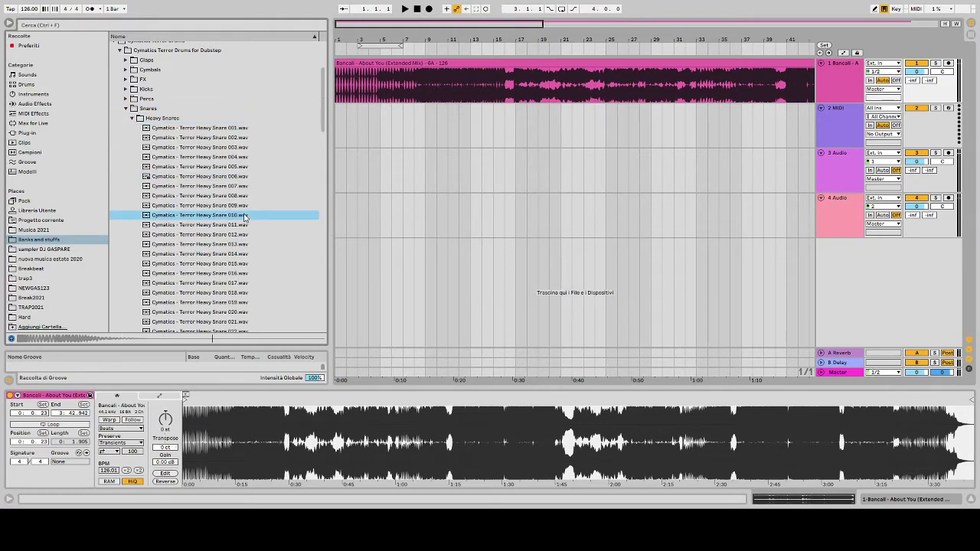
{"action": "left_click", "coordinate": [243, 244]}
{"action": "left_click", "coordinate": [132, 119]}
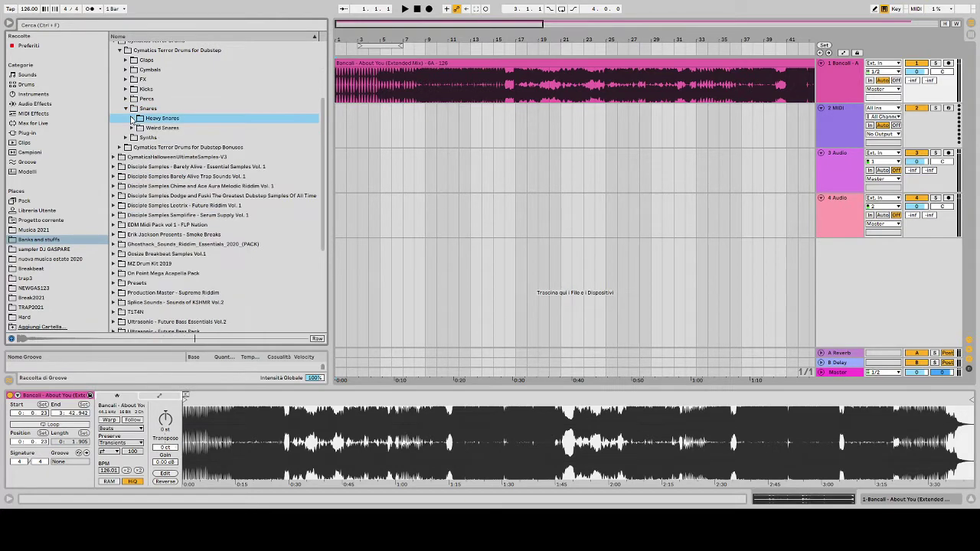
Audition Terror Bass Loop D 150BPM - 002 from the Synths folder, then briefly play the arrangement around bar 15
{"action": "left_click", "coordinate": [128, 139]}
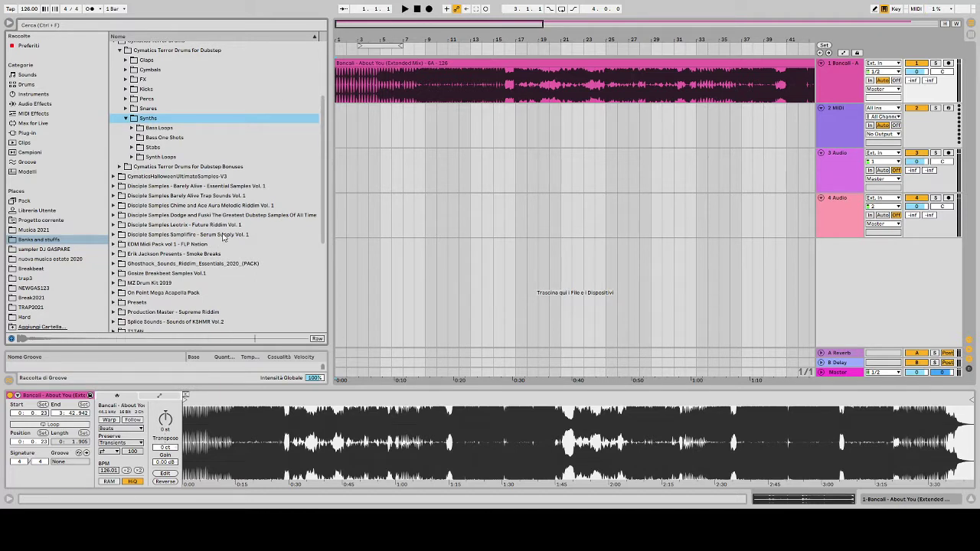
{"action": "left_click", "coordinate": [415, 285]}
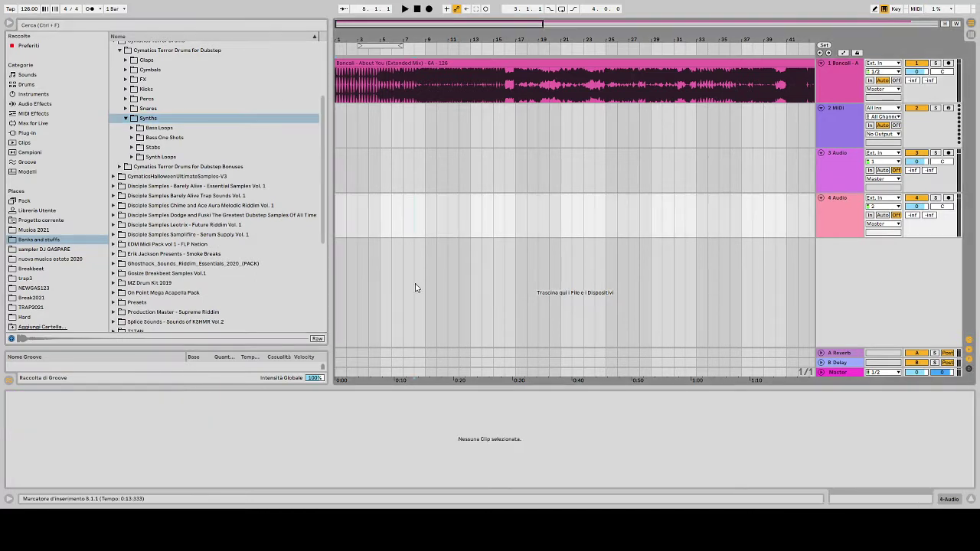
{"action": "left_click", "coordinate": [137, 127]}
{"action": "left_click", "coordinate": [142, 147]}
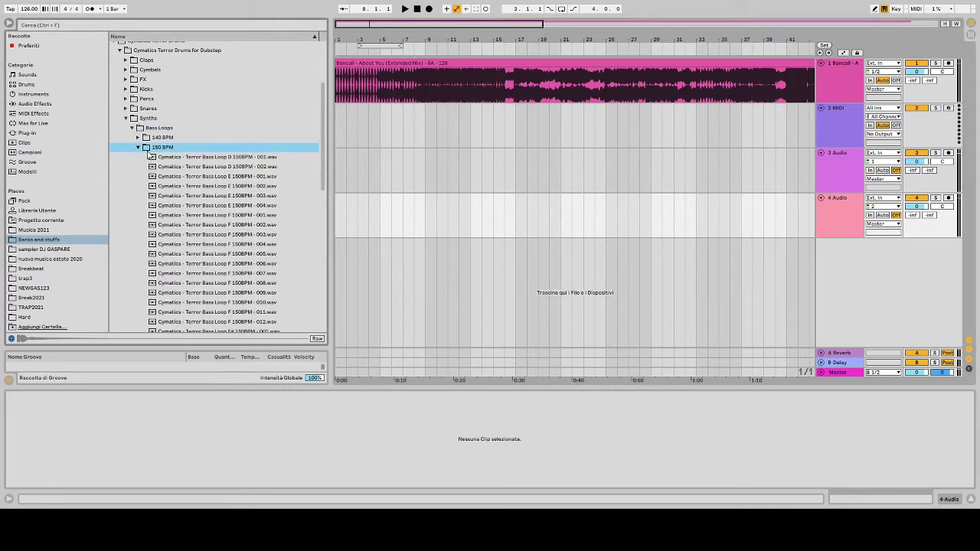
{"action": "left_click", "coordinate": [217, 167]}
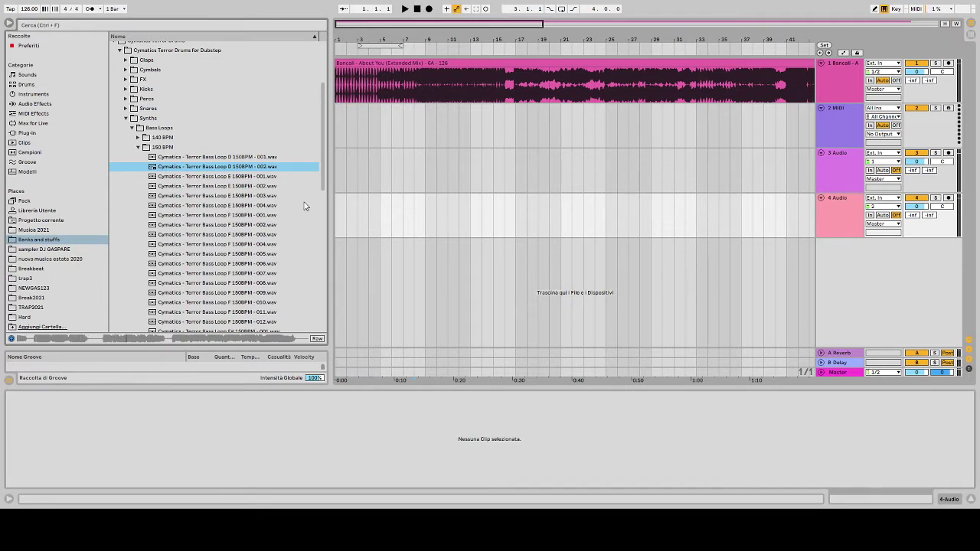
{"action": "left_click", "coordinate": [487, 267]}
{"action": "key", "text": "space"}
{"action": "key", "text": "space"}
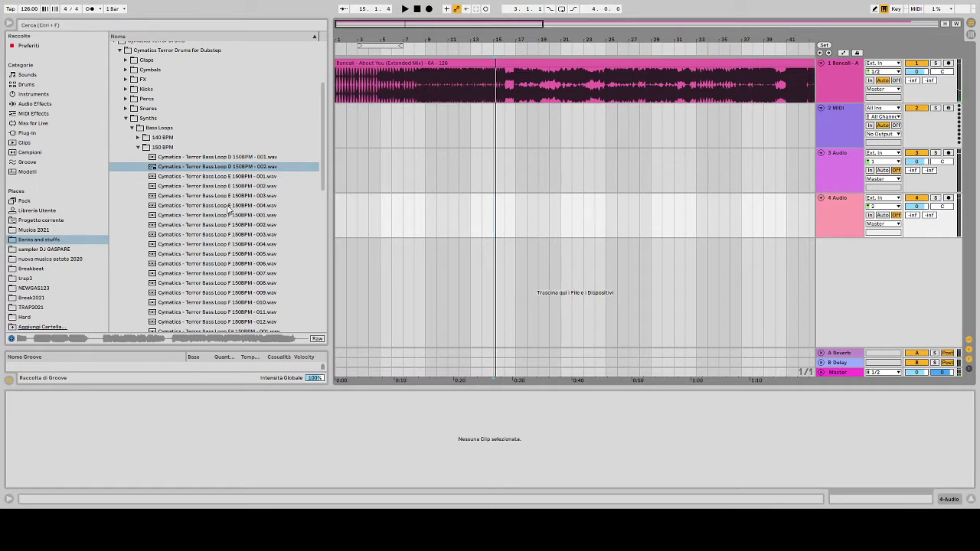
Audition Terror Synth Loop E - 007 from the Synth Loops folder and look through the rest of its loops
{"action": "left_click", "coordinate": [137, 148]}
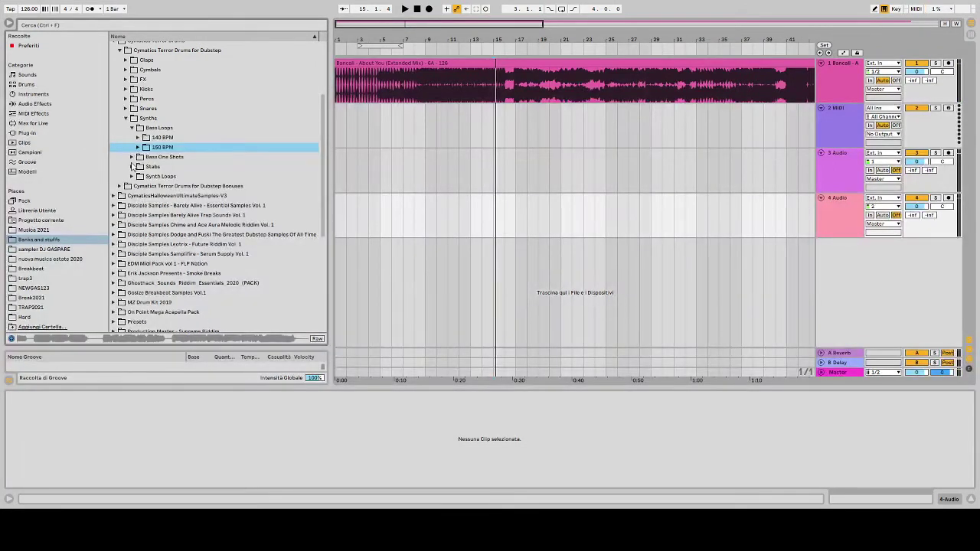
{"action": "left_click", "coordinate": [132, 176]}
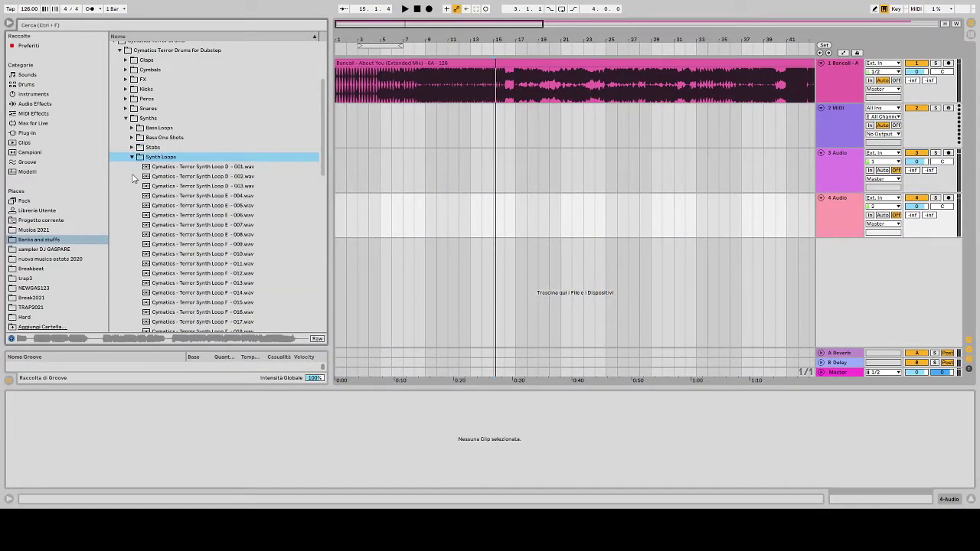
{"action": "left_click", "coordinate": [214, 227]}
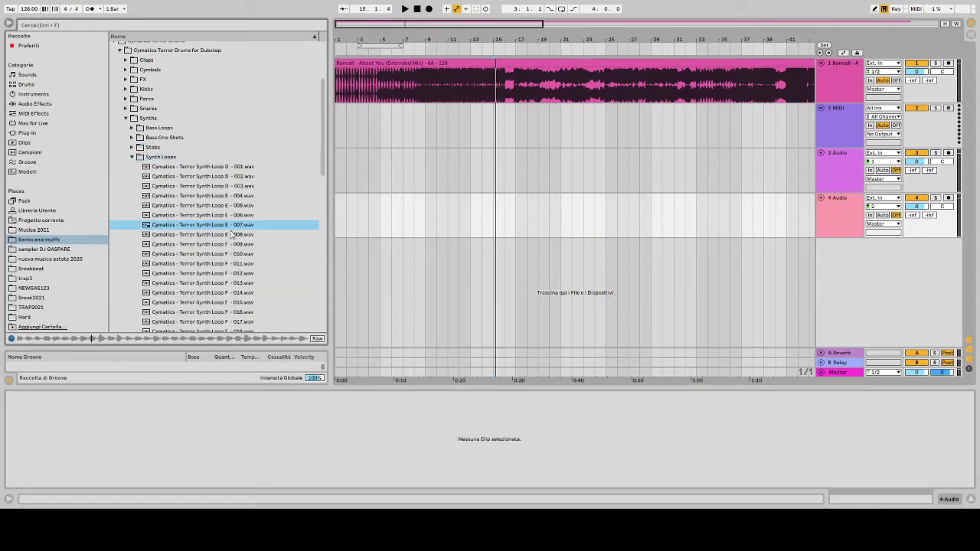
{"action": "left_click", "coordinate": [416, 8]}
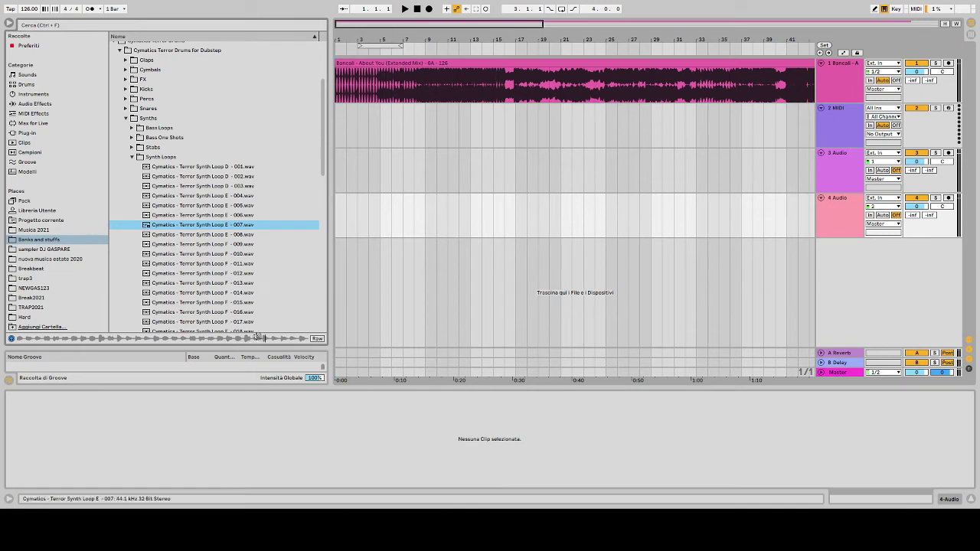
{"action": "left_click", "coordinate": [423, 310]}
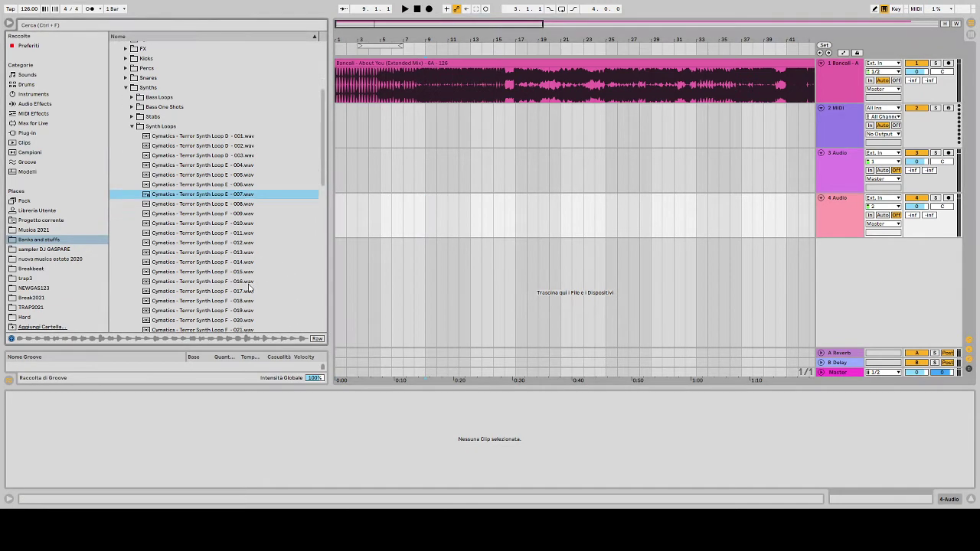
{"action": "scroll", "coordinate": [261, 289], "scroll_direction": "down", "scroll_amount": 8}
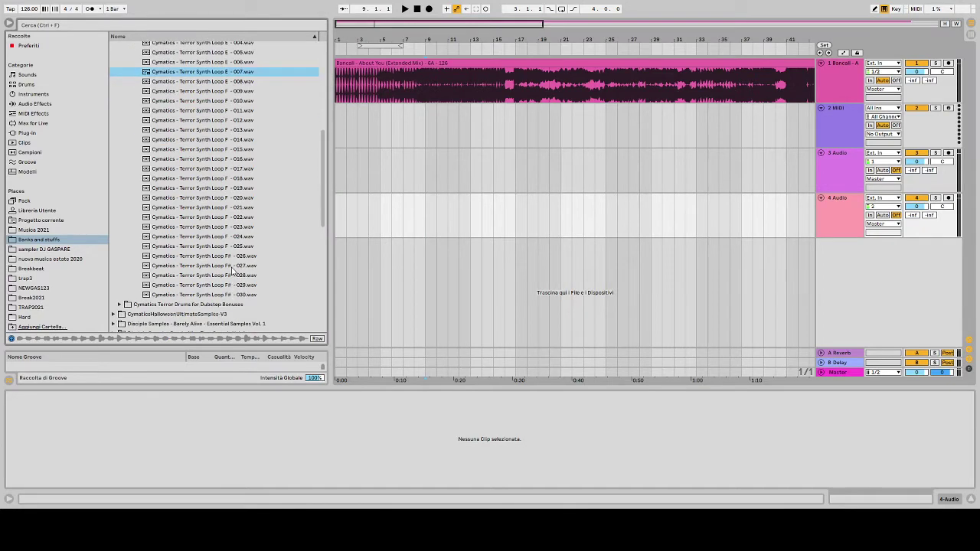
{"action": "scroll", "coordinate": [232, 272], "scroll_direction": "up", "scroll_amount": 10}
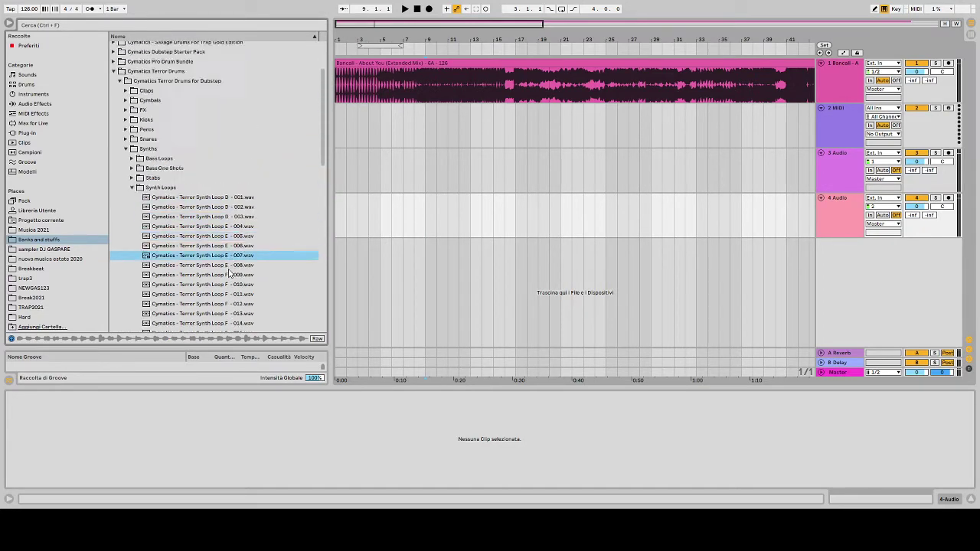
Collapse the Synth Loops, Synths and Cymatics Terror Drums folders and return the playhead to the song start
{"action": "scroll", "coordinate": [230, 273], "scroll_direction": "up", "scroll_amount": 3}
{"action": "left_click", "coordinate": [130, 240]}
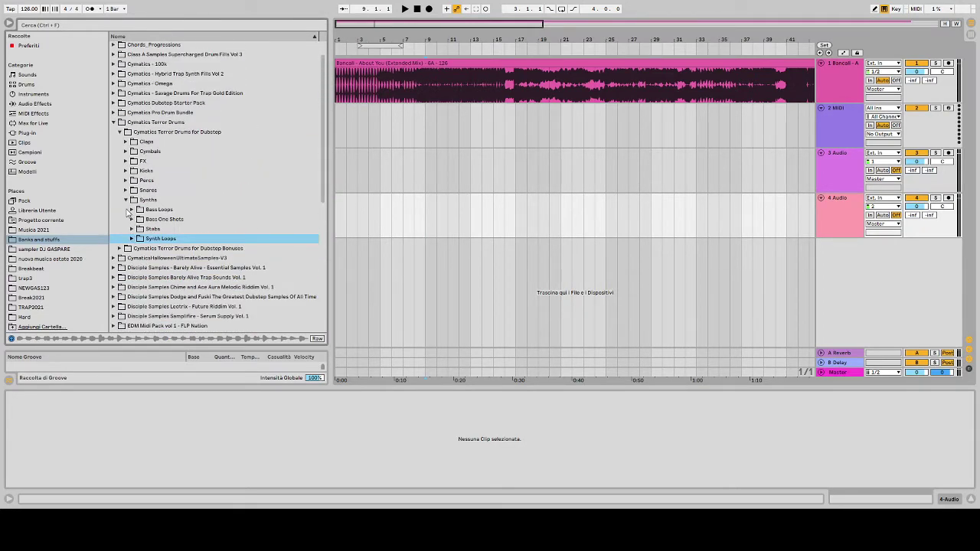
{"action": "left_click", "coordinate": [126, 202]}
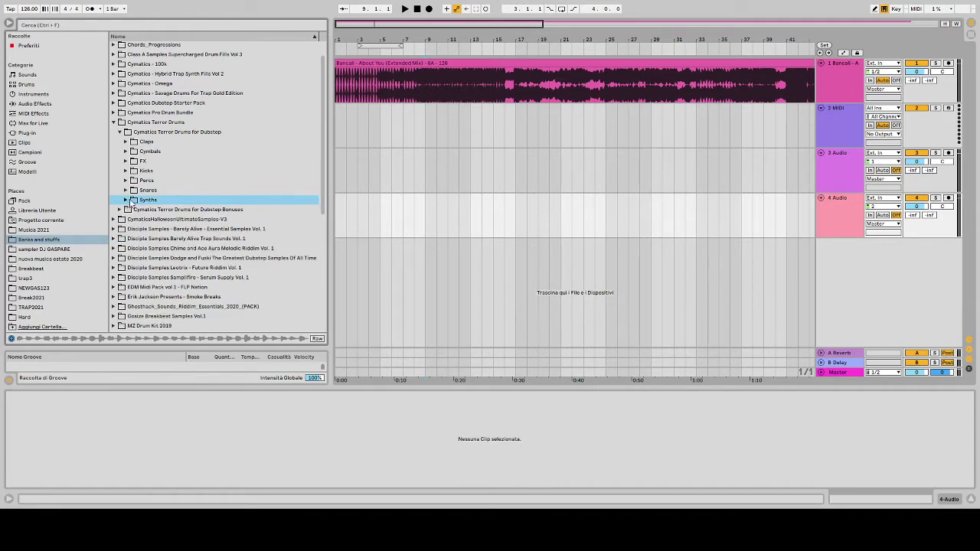
{"action": "left_click_drag", "start_coordinate": [385, 38], "coordinate": [346, 48]}
{"action": "left_click", "coordinate": [417, 9]}
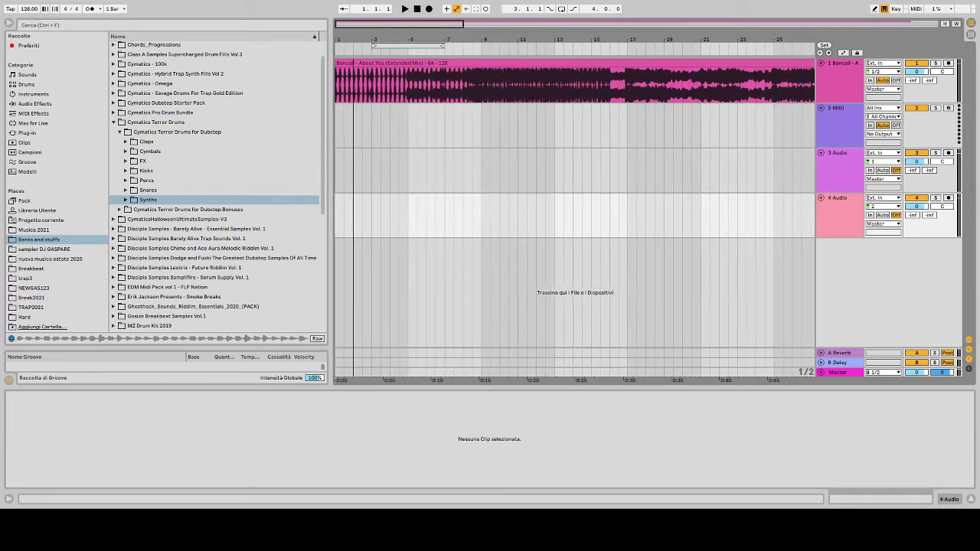
{"action": "left_click", "coordinate": [112, 123]}
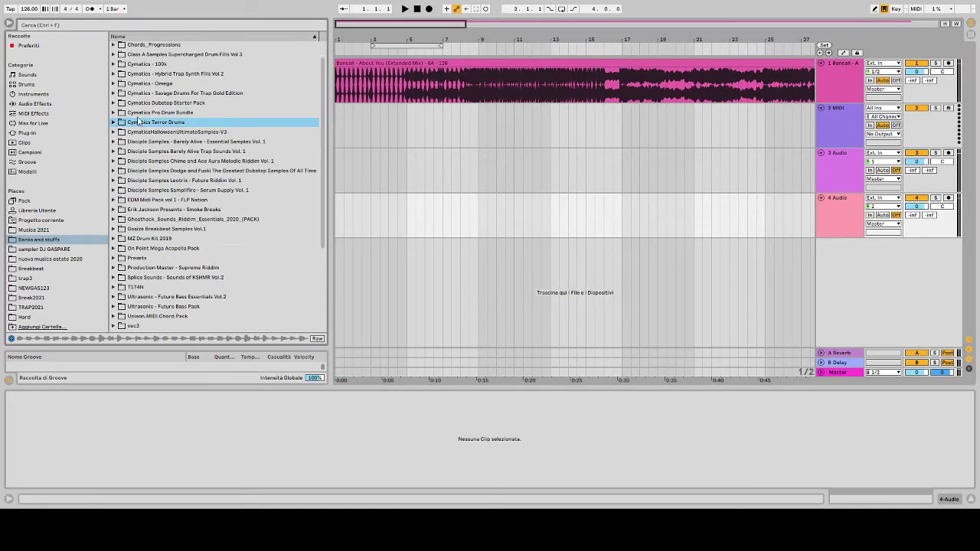
Hide the browser and fit the whole About You track in the arrangement, with the insertion point at the start of the MIDI track
{"action": "mouse_move", "coordinate": [358, 38]}
{"action": "left_mouse_down"}
{"action": "mouse_move", "coordinate": [358, 48]}
{"action": "mouse_move", "coordinate": [346, 35]}
{"action": "mouse_move", "coordinate": [386, 48]}
{"action": "mouse_move", "coordinate": [343, 51]}
{"action": "mouse_move", "coordinate": [342, 40]}
{"action": "left_mouse_up"}
{"action": "left_click", "coordinate": [339, 134]}
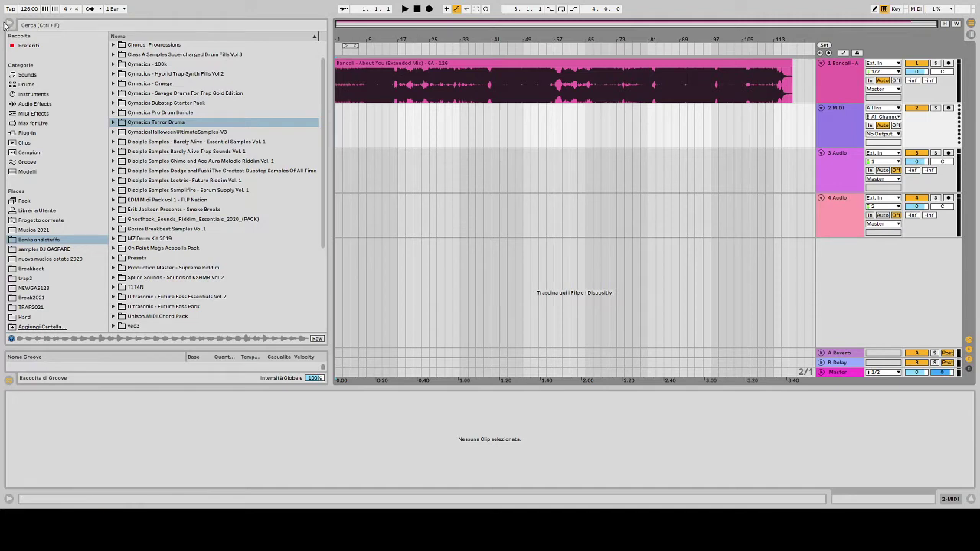
{"action": "left_click", "coordinate": [4, 23]}
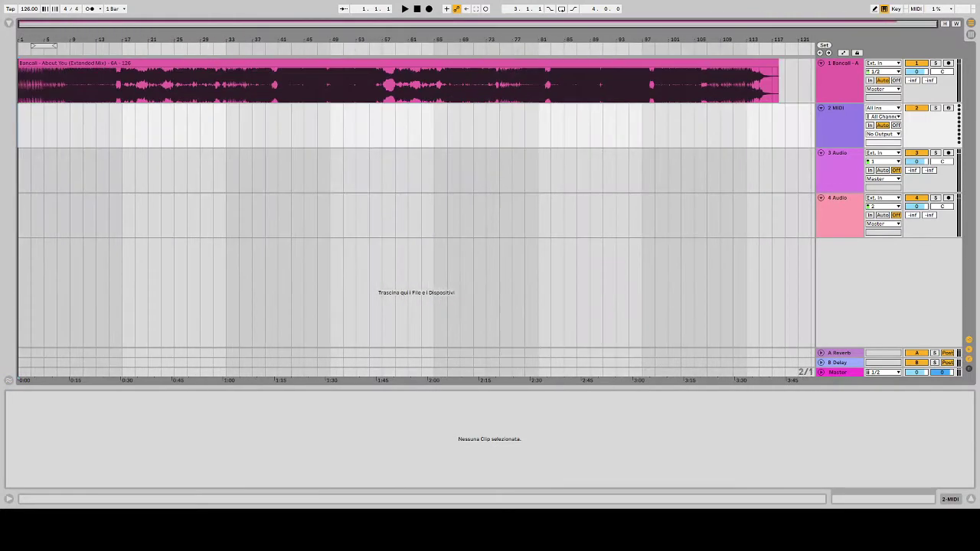
{"action": "left_click_drag", "start_coordinate": [20, 38], "coordinate": [21, 130]}
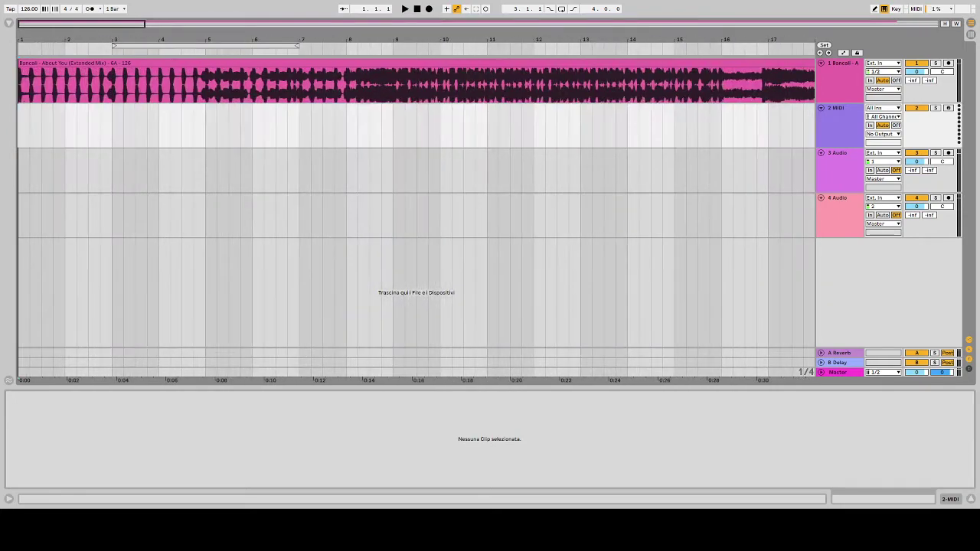
{"action": "key", "text": "minus"}
{"action": "key", "text": "minus"}
{"action": "key", "text": "minus"}
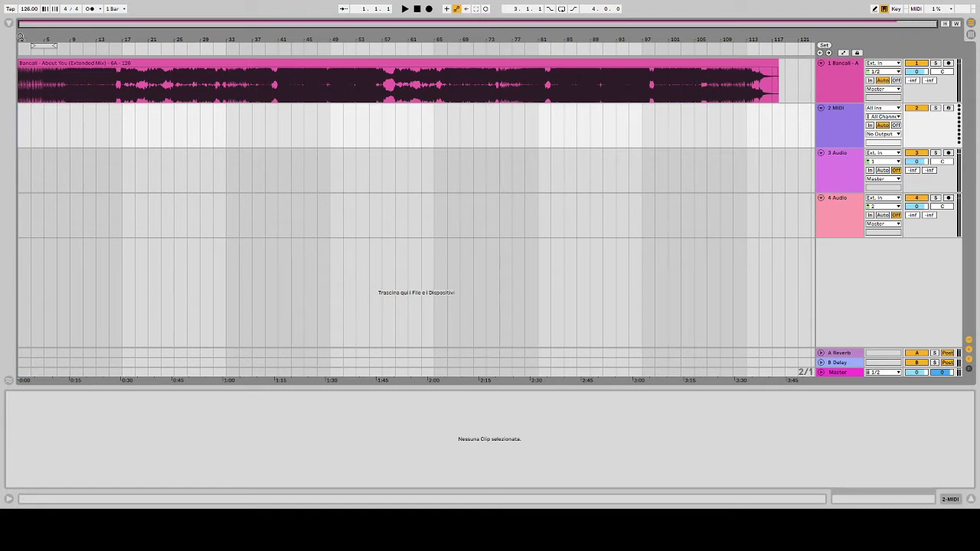
Play the track from the start, skip ahead through bars 16 and 31, then stop and return to the beginning
{"action": "mouse_move", "coordinate": [20, 36]}
{"action": "left_mouse_down"}
{"action": "mouse_move", "coordinate": [21, 63]}
{"action": "mouse_move", "coordinate": [20, 38]}
{"action": "left_mouse_up"}
{"action": "key", "text": "space"}
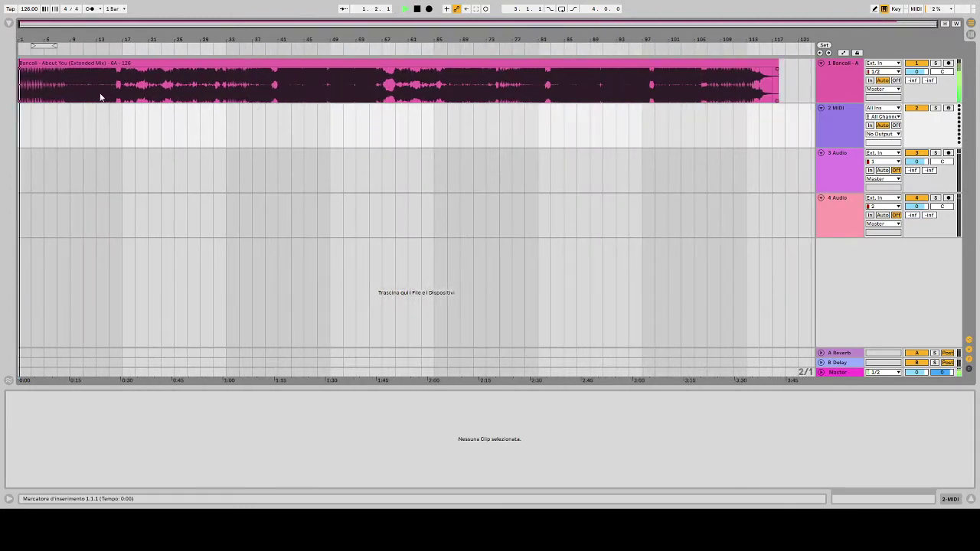
{"action": "left_click", "coordinate": [85, 46]}
{"action": "left_click", "coordinate": [112, 46]}
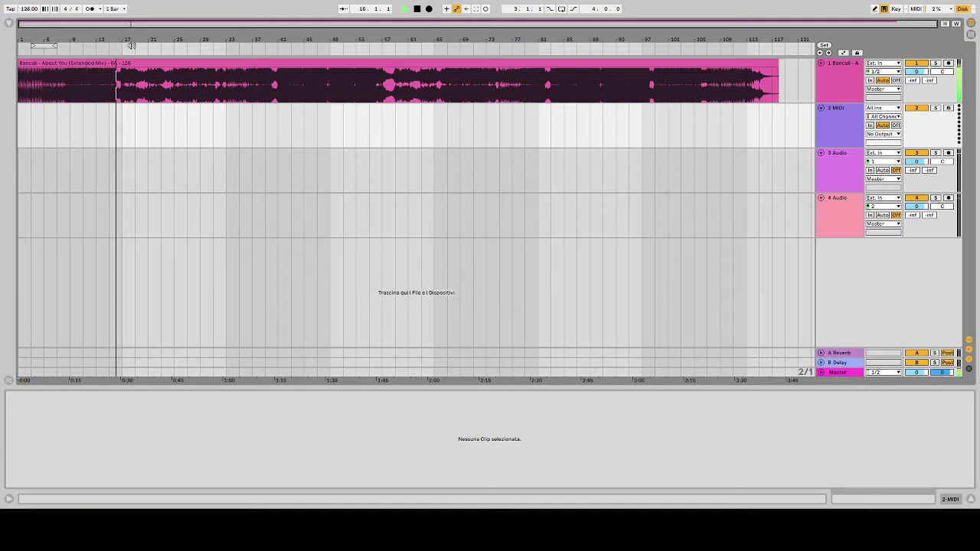
{"action": "left_click", "coordinate": [160, 49]}
{"action": "left_click", "coordinate": [216, 49]}
{"action": "key", "text": "space"}
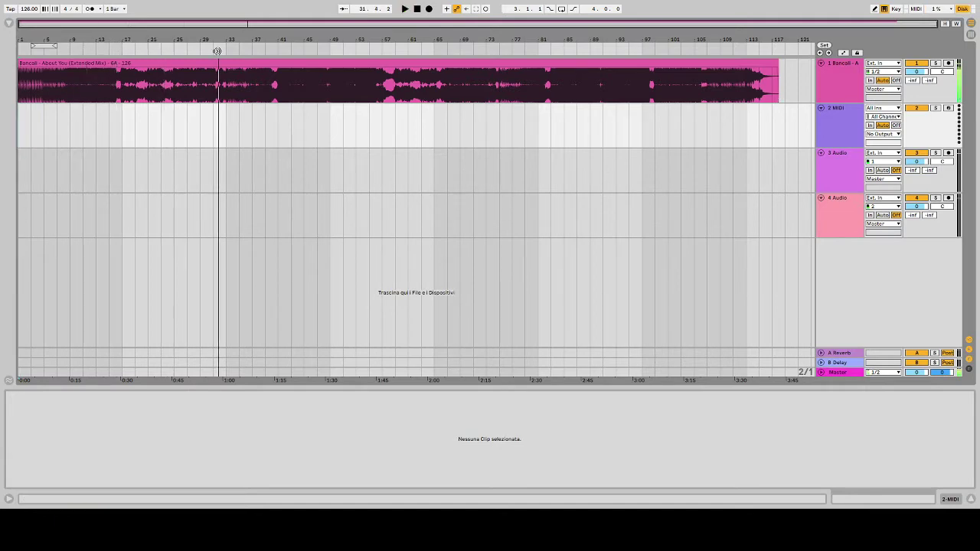
{"action": "left_click", "coordinate": [418, 10]}
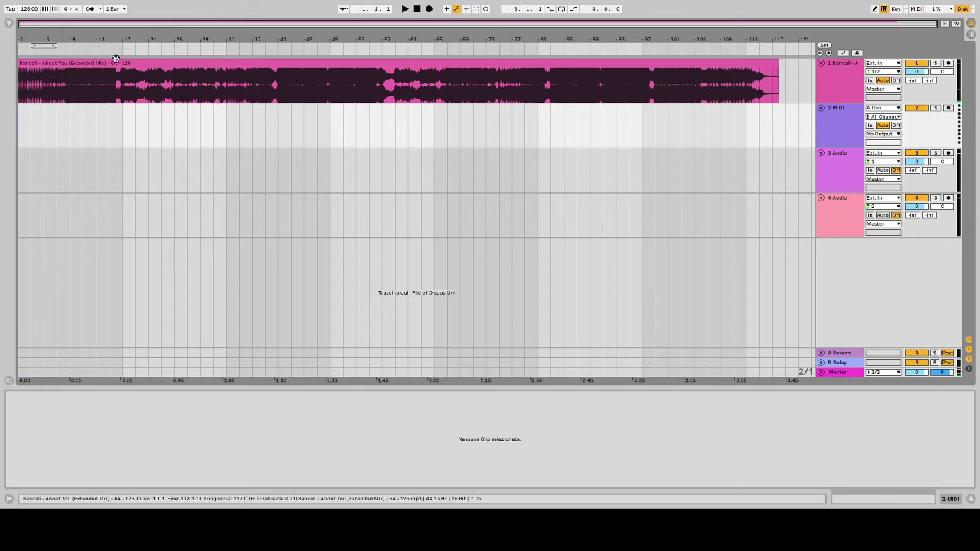
Play the track from bar 1 and examine the intro's waveform in detail and against the full song length
{"action": "left_click_drag", "start_coordinate": [23, 40], "coordinate": [393, 372]}
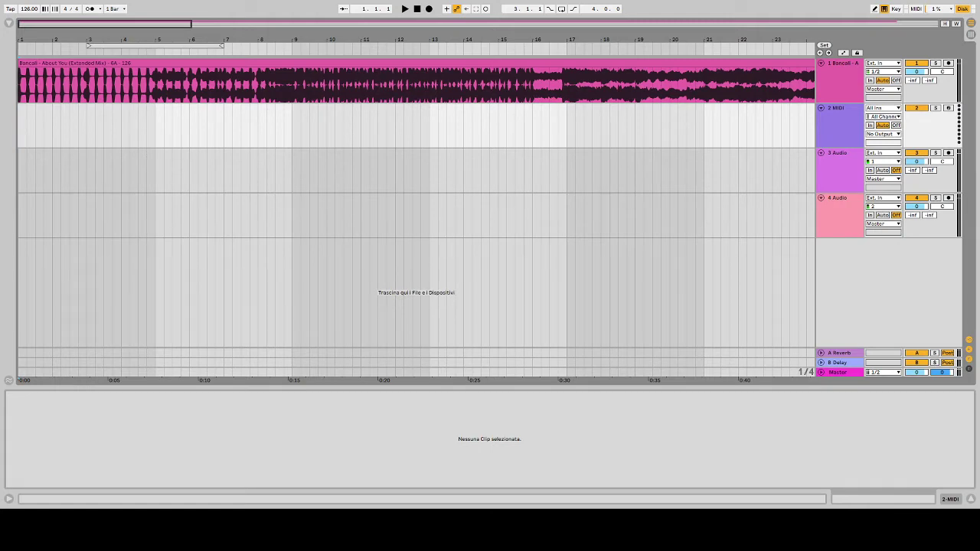
{"action": "key", "text": "space"}
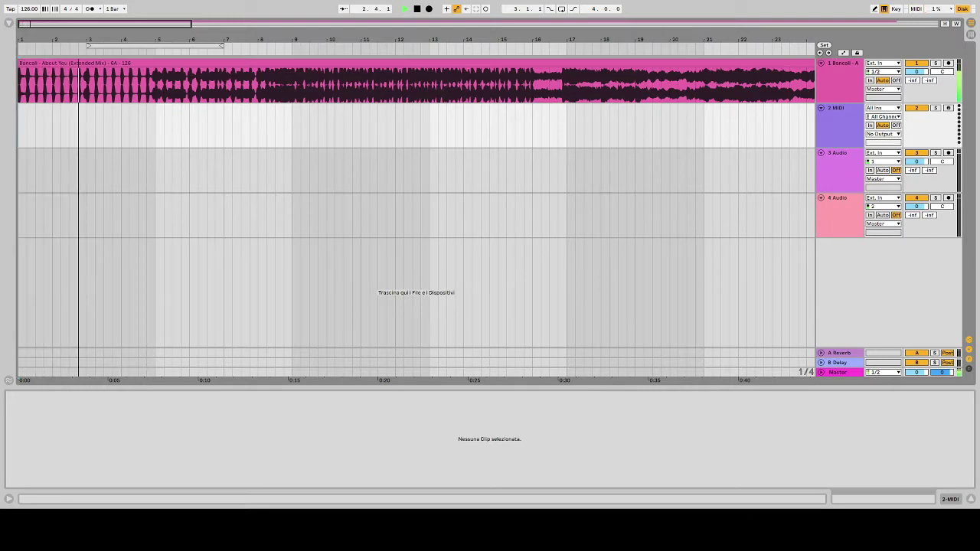
{"action": "scroll", "coordinate": [416, 222], "scroll_direction": "up", "scroll_amount": 1}
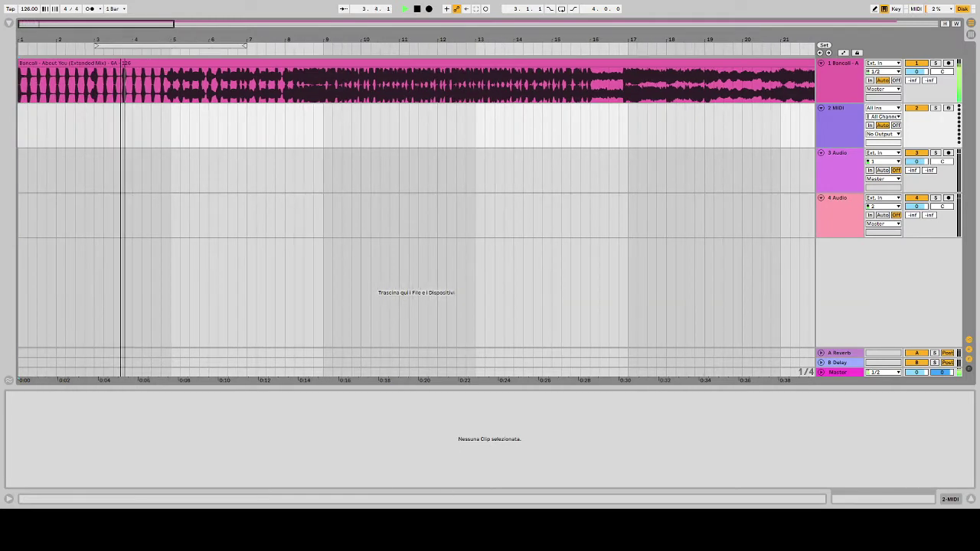
{"action": "scroll", "coordinate": [416, 222], "scroll_direction": "down", "scroll_amount": 1}
{"action": "scroll", "coordinate": [416, 222], "scroll_direction": "down", "scroll_amount": 5}
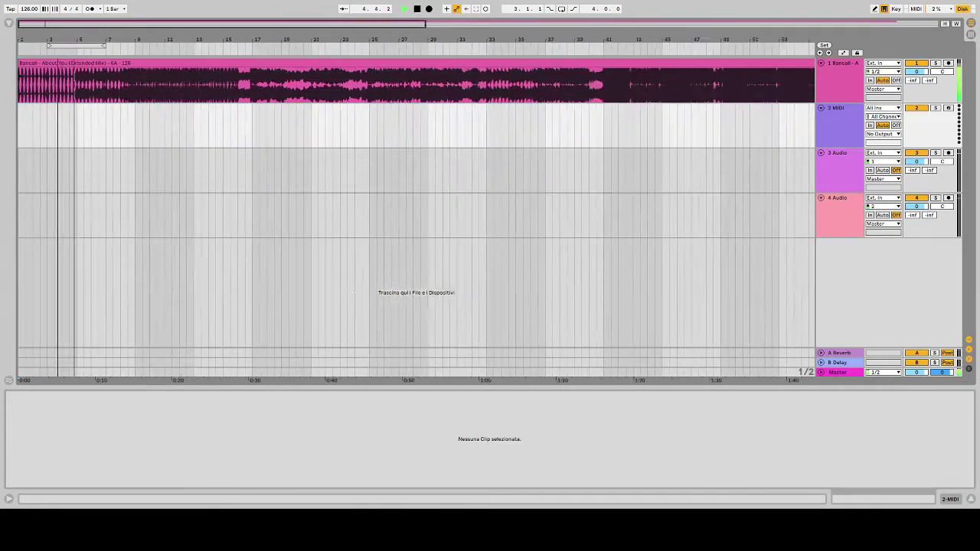
{"action": "scroll", "coordinate": [416, 222], "scroll_direction": "up", "scroll_amount": 8}
{"action": "scroll", "coordinate": [416, 222], "scroll_direction": "left", "scroll_amount": 2}
{"action": "scroll", "coordinate": [415, 222], "scroll_direction": "down", "scroll_amount": 1}
{"action": "left_click_drag", "start_coordinate": [587, 41], "coordinate": [586, 15]}
{"action": "left_click_drag", "start_coordinate": [213, 40], "coordinate": [74, 40]}
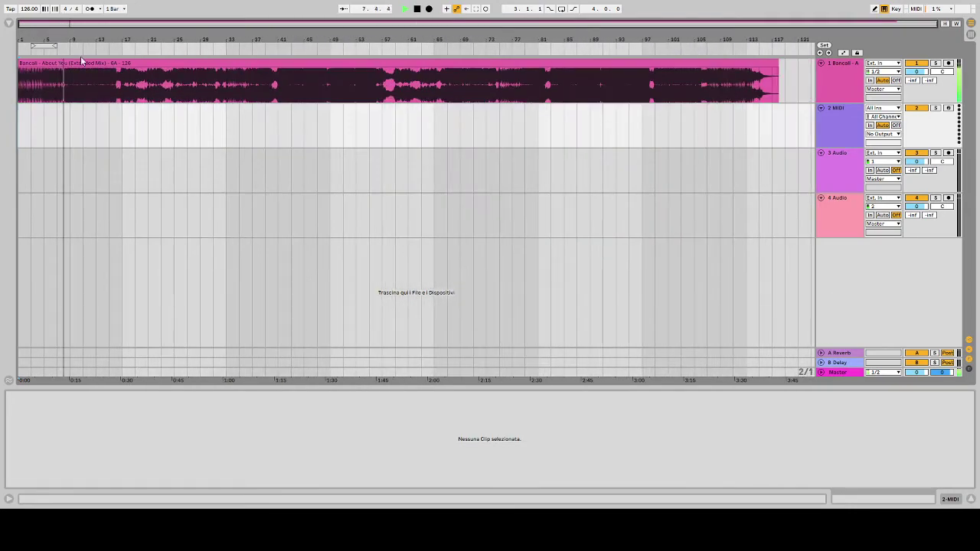
Follow playback through the section after bar 17 and examine its waveform up to about bar 34
{"action": "scroll", "coordinate": [158, 44], "scroll_direction": "up", "scroll_amount": 5}
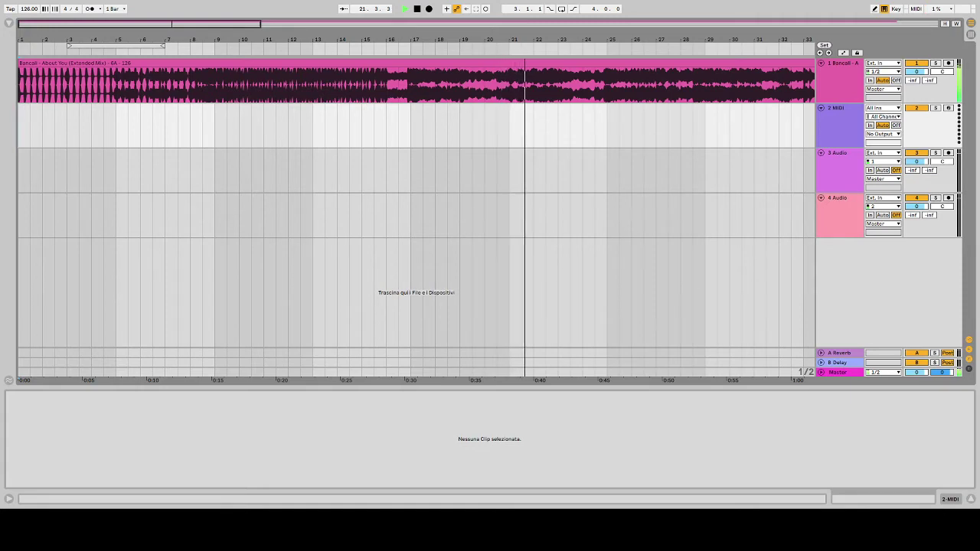
{"action": "left_click_drag", "start_coordinate": [568, 39], "coordinate": [568, 28]}
{"action": "left_click_drag", "start_coordinate": [462, 28], "coordinate": [205, 39]}
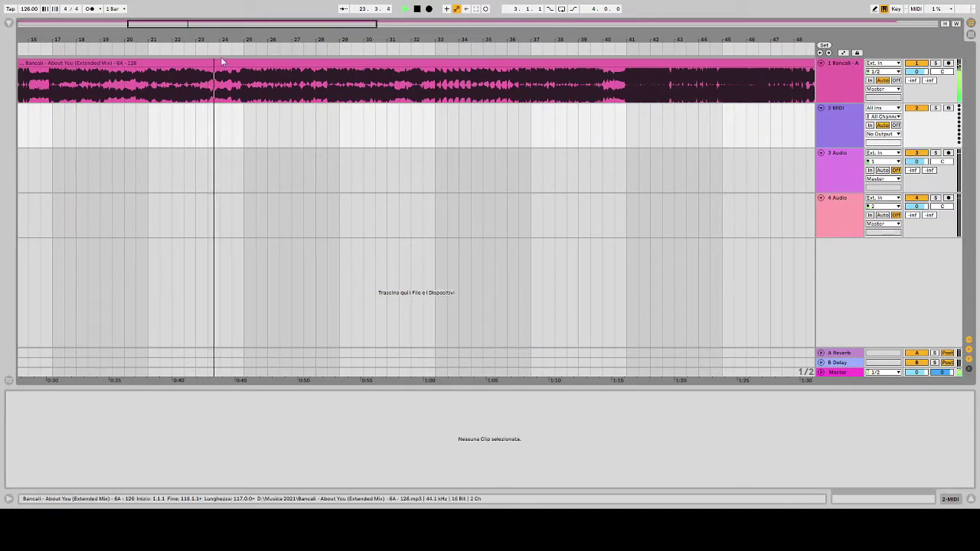
{"action": "key", "text": "minus"}
{"action": "key", "text": "minus"}
{"action": "mouse_move", "coordinate": [171, 39]}
{"action": "left_mouse_down"}
{"action": "mouse_move", "coordinate": [171, 82]}
{"action": "mouse_move", "coordinate": [176, 48]}
{"action": "left_mouse_up"}
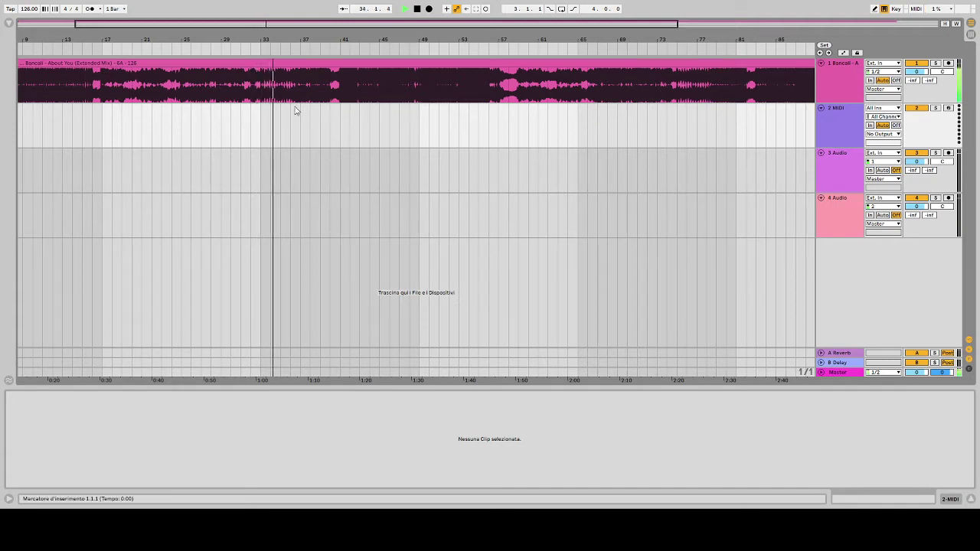
Examine the section from bar 41 to the break at bar 57 during playback, then stop and show the whole track
{"action": "mouse_move", "coordinate": [305, 39]}
{"action": "left_mouse_down"}
{"action": "mouse_move", "coordinate": [306, 58]}
{"action": "mouse_move", "coordinate": [453, 77]}
{"action": "mouse_move", "coordinate": [594, 78]}
{"action": "mouse_move", "coordinate": [256, 39]}
{"action": "mouse_move", "coordinate": [278, 42]}
{"action": "mouse_move", "coordinate": [282, 78]}
{"action": "mouse_move", "coordinate": [281, 19]}
{"action": "mouse_move", "coordinate": [283, 46]}
{"action": "left_mouse_up"}
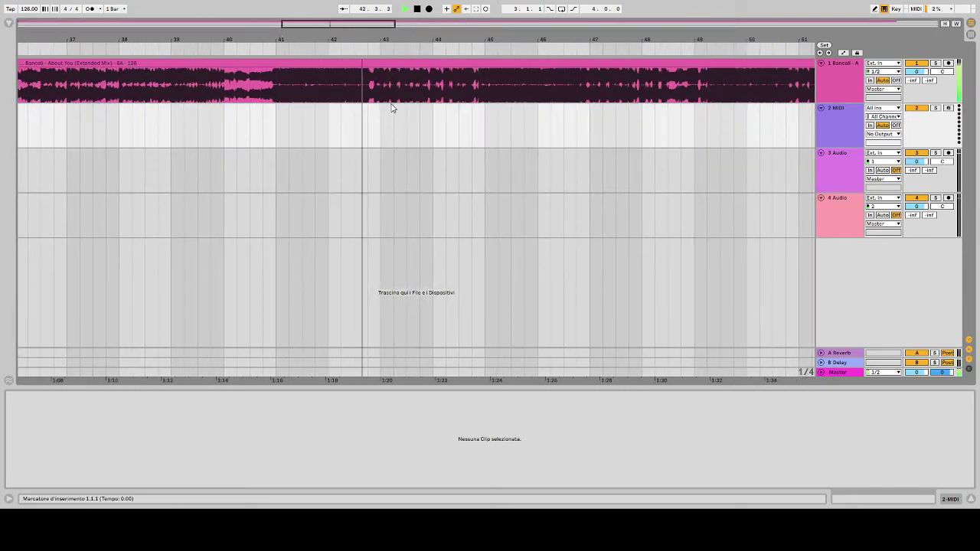
{"action": "mouse_move", "coordinate": [451, 40]}
{"action": "left_mouse_down"}
{"action": "mouse_move", "coordinate": [448, 29]}
{"action": "mouse_move", "coordinate": [275, 29]}
{"action": "mouse_move", "coordinate": [281, 47]}
{"action": "mouse_move", "coordinate": [287, 22]}
{"action": "left_mouse_up"}
{"action": "left_click_drag", "start_coordinate": [351, 40], "coordinate": [351, 65]}
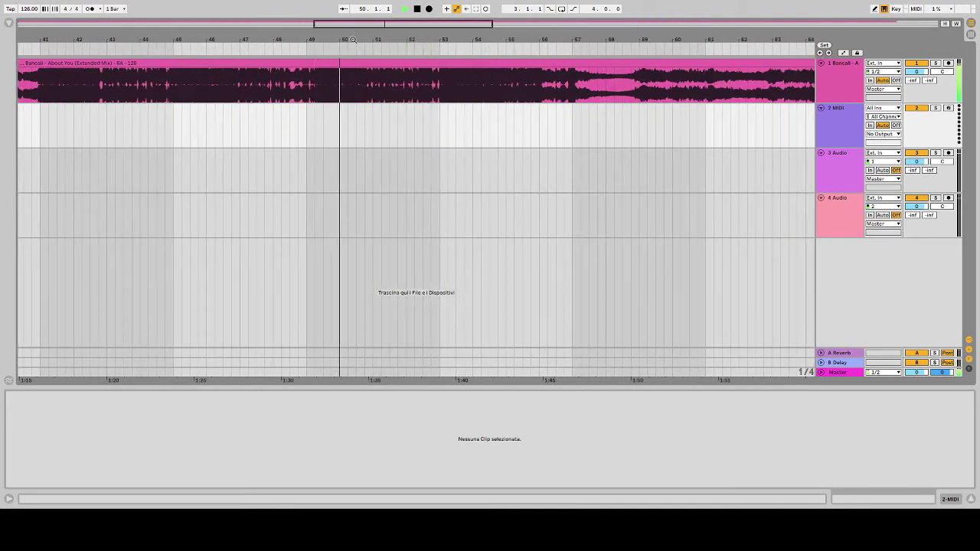
{"action": "left_click_drag", "start_coordinate": [476, 42], "coordinate": [476, 10]}
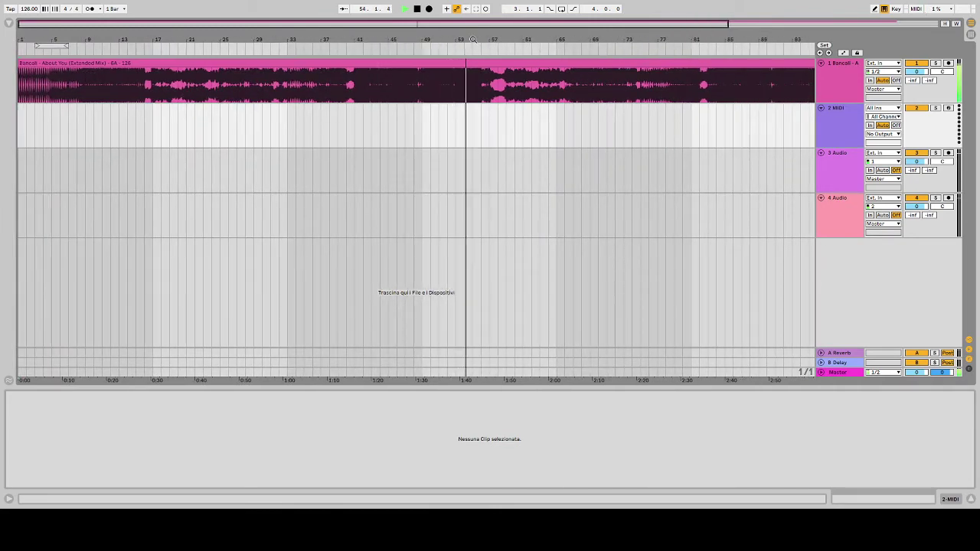
{"action": "left_click_drag", "start_coordinate": [472, 39], "coordinate": [318, 123]}
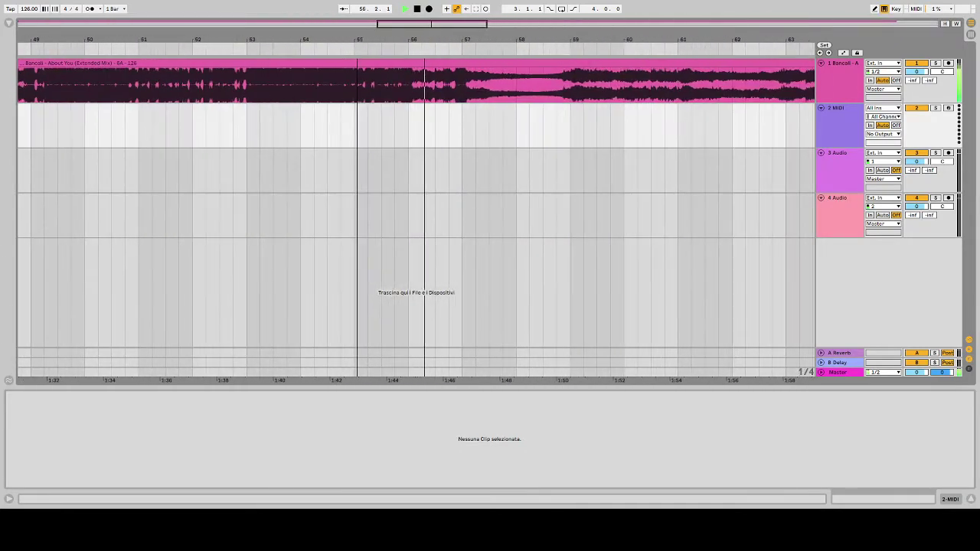
{"action": "key", "text": "space"}
{"action": "key", "text": "w"}
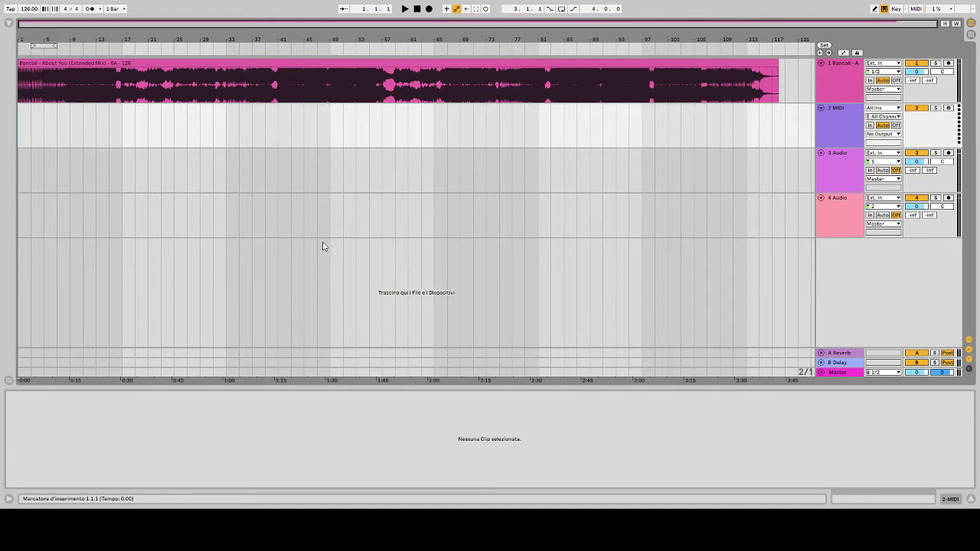
Select the About You clip to show its clip details and examine the waveform of its opening bars
{"action": "left_click", "coordinate": [87, 72]}
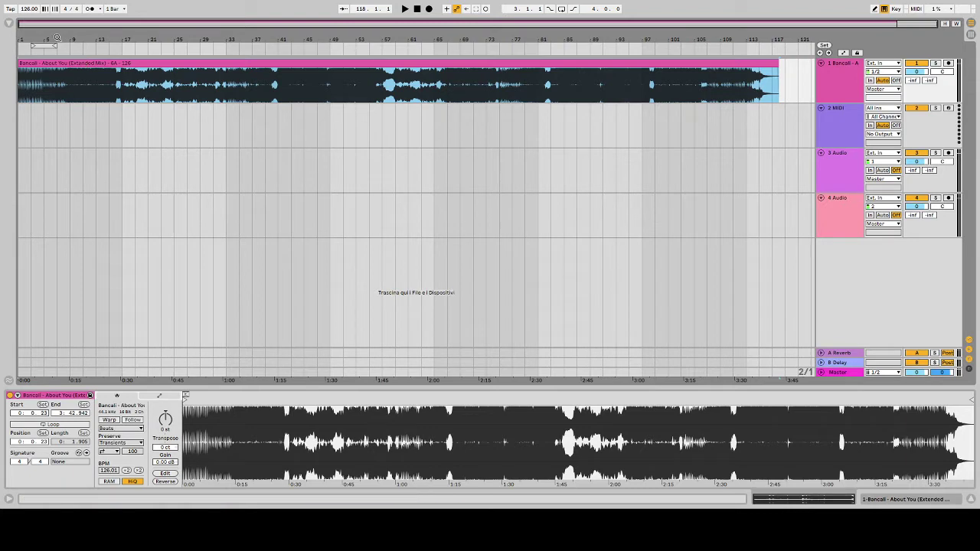
{"action": "left_click_drag", "start_coordinate": [57, 39], "coordinate": [56, 100]}
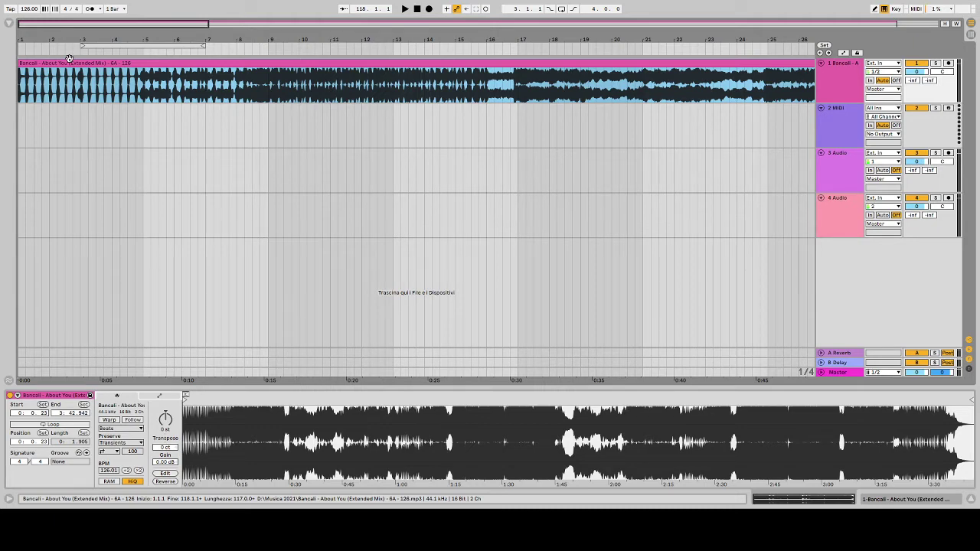
{"action": "mouse_move", "coordinate": [113, 24]}
{"action": "left_mouse_down"}
{"action": "mouse_move", "coordinate": [113, 2]}
{"action": "mouse_move", "coordinate": [113, 22]}
{"action": "left_mouse_up"}
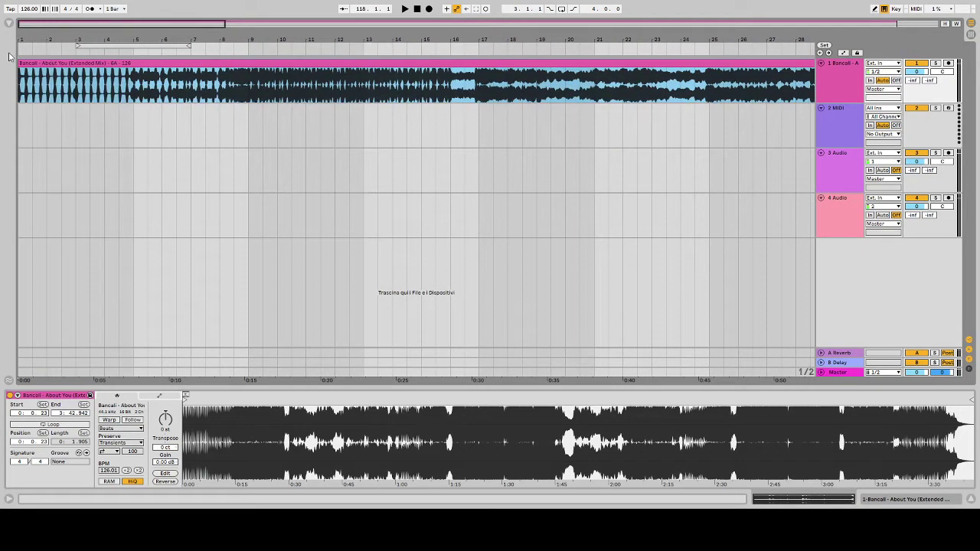
{"action": "left_click_drag", "start_coordinate": [22, 37], "coordinate": [19, 38]}
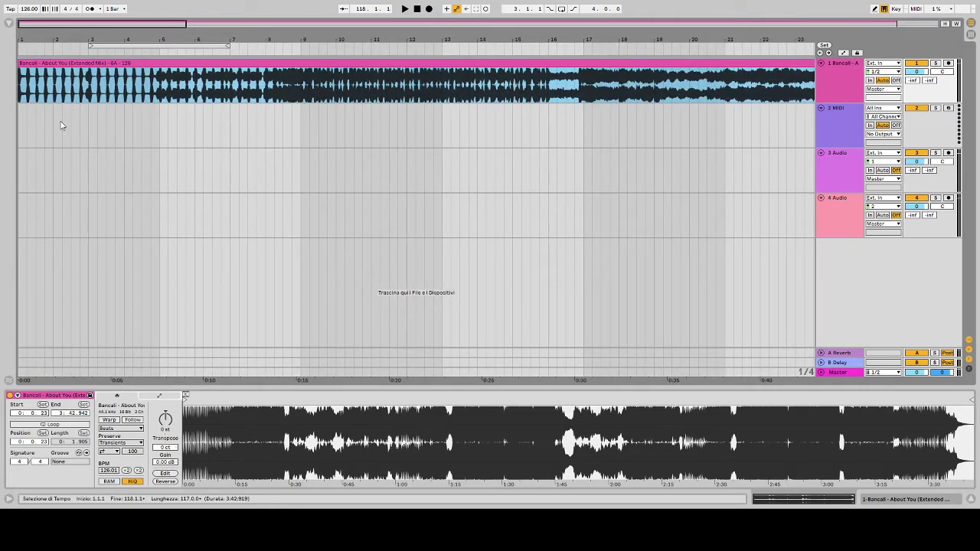
{"action": "mouse_move", "coordinate": [25, 42]}
{"action": "left_mouse_down"}
{"action": "mouse_move", "coordinate": [25, 27]}
{"action": "mouse_move", "coordinate": [24, 51]}
{"action": "left_mouse_up"}
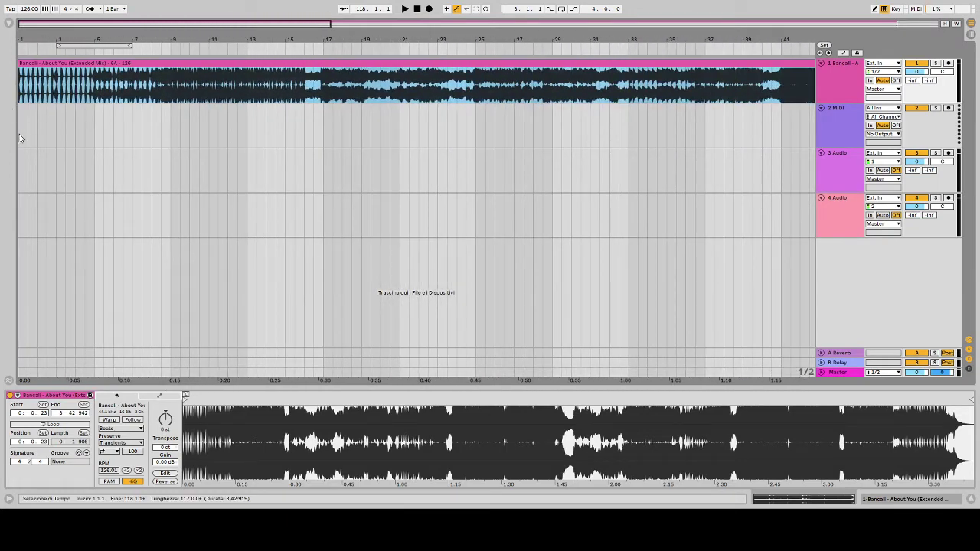
Play the opening bars of the track, restart them from bar 1, then stop and return to the song start
{"action": "key", "text": "space"}
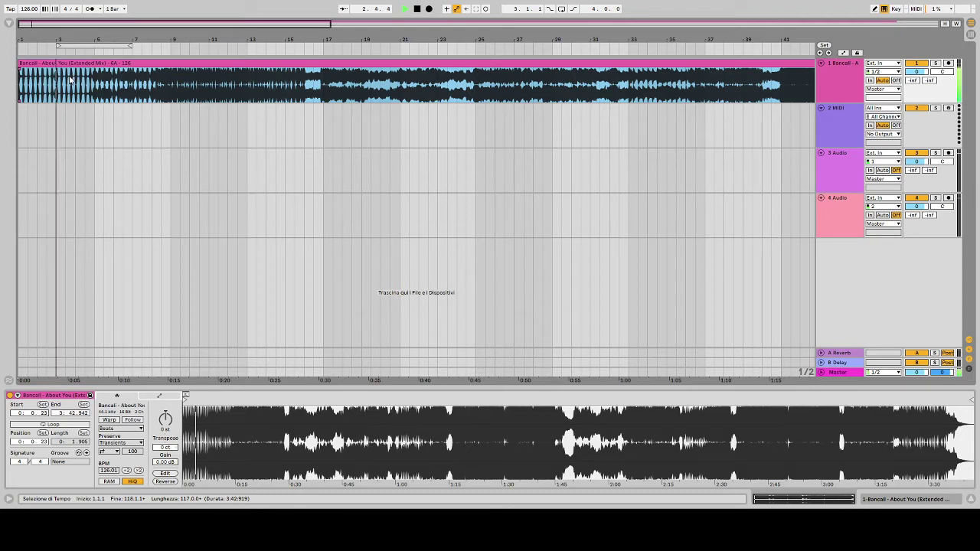
{"action": "key", "text": "space"}
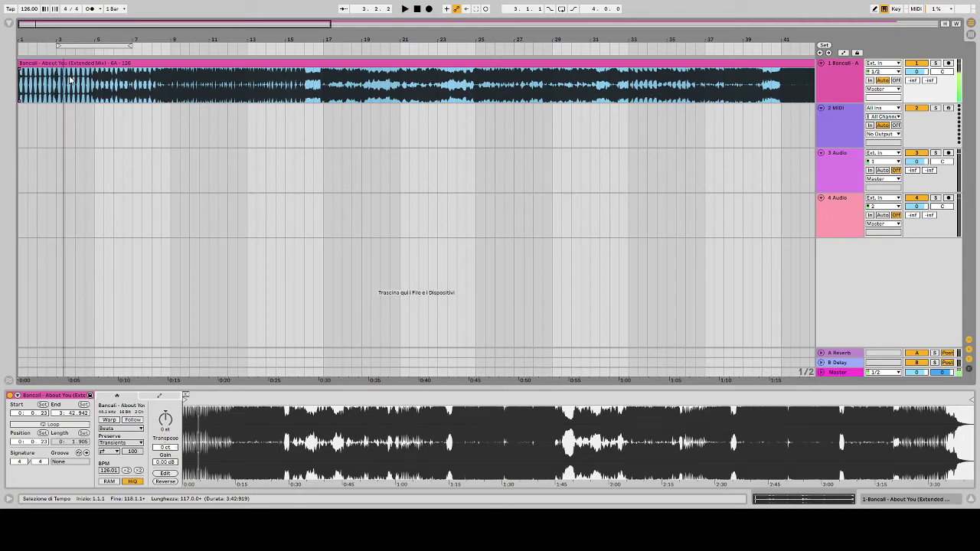
{"action": "left_click", "coordinate": [420, 10]}
{"action": "key", "text": "space"}
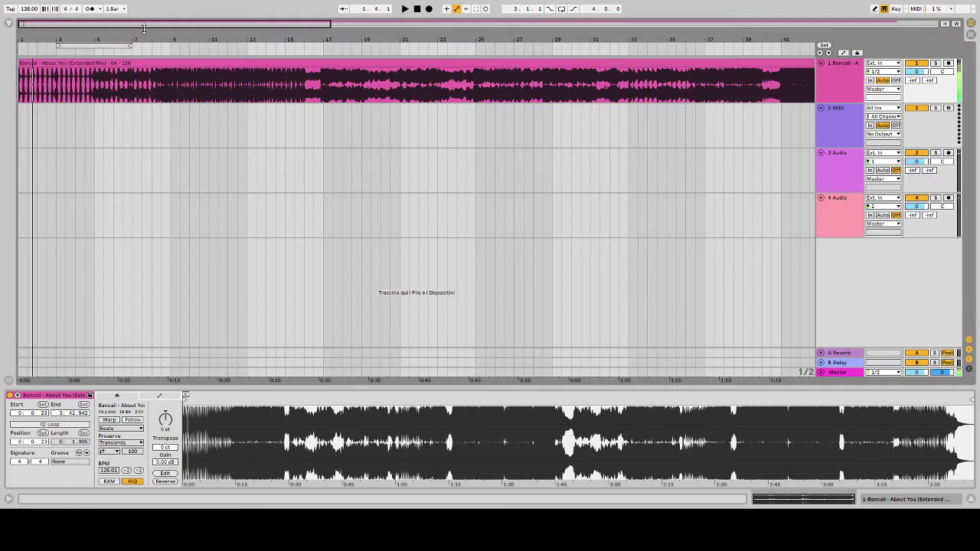
{"action": "left_click", "coordinate": [20, 48]}
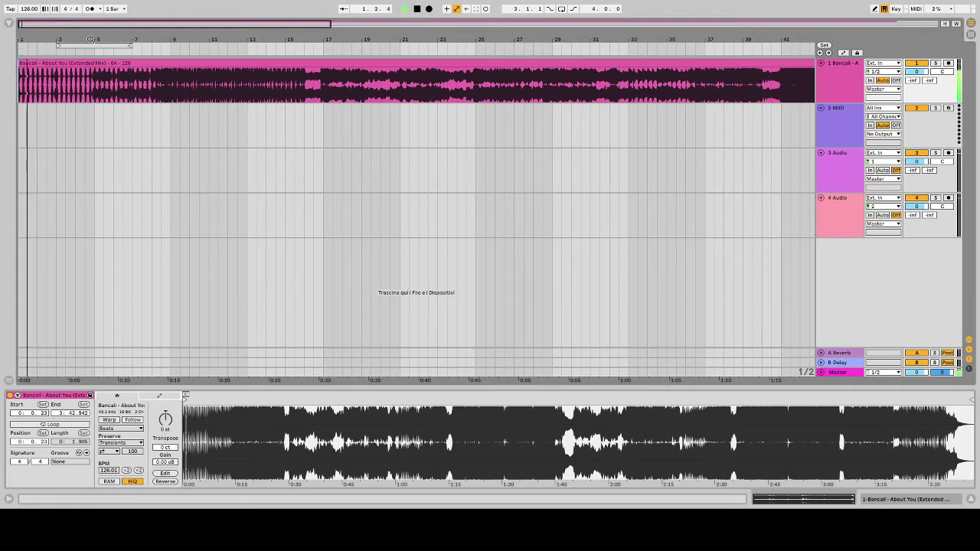
{"action": "double_click", "coordinate": [418, 9]}
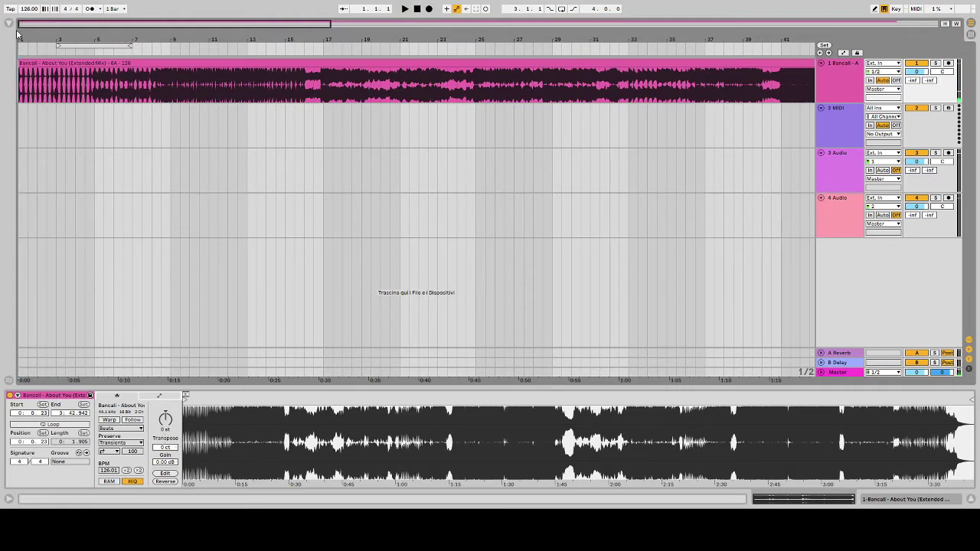
Play the intro closely through bar 5, replay from bar 5, then play again from the song start
{"action": "left_click_drag", "start_coordinate": [23, 39], "coordinate": [23, 61]}
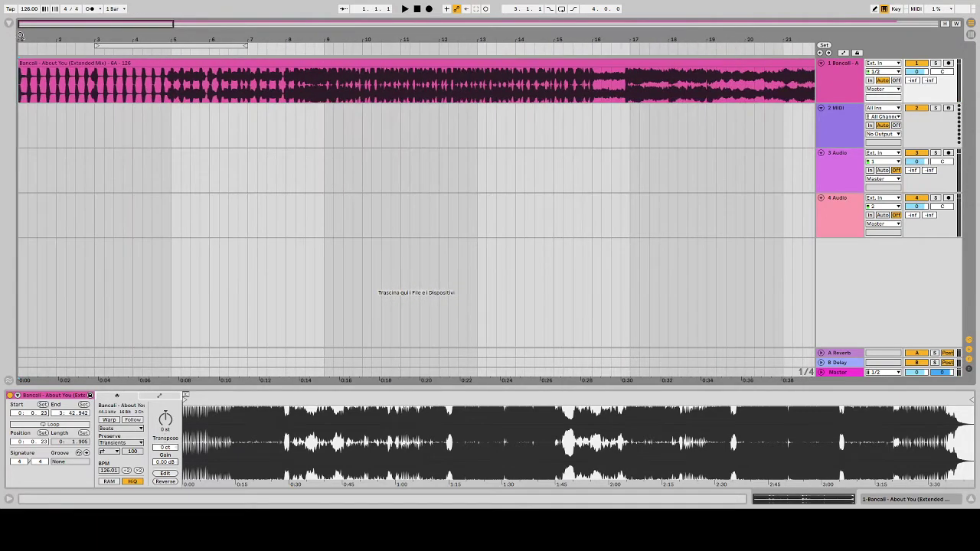
{"action": "key", "text": "space"}
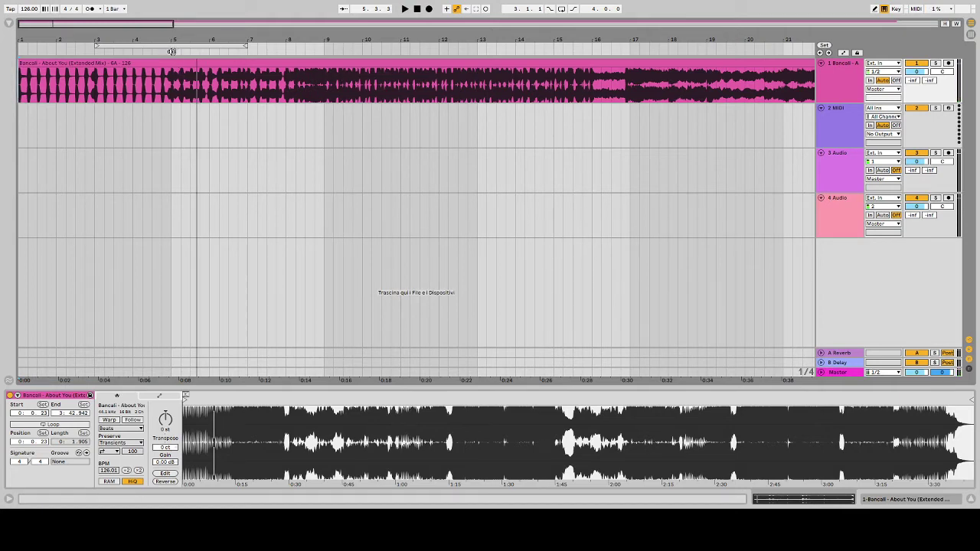
{"action": "left_click", "coordinate": [172, 51]}
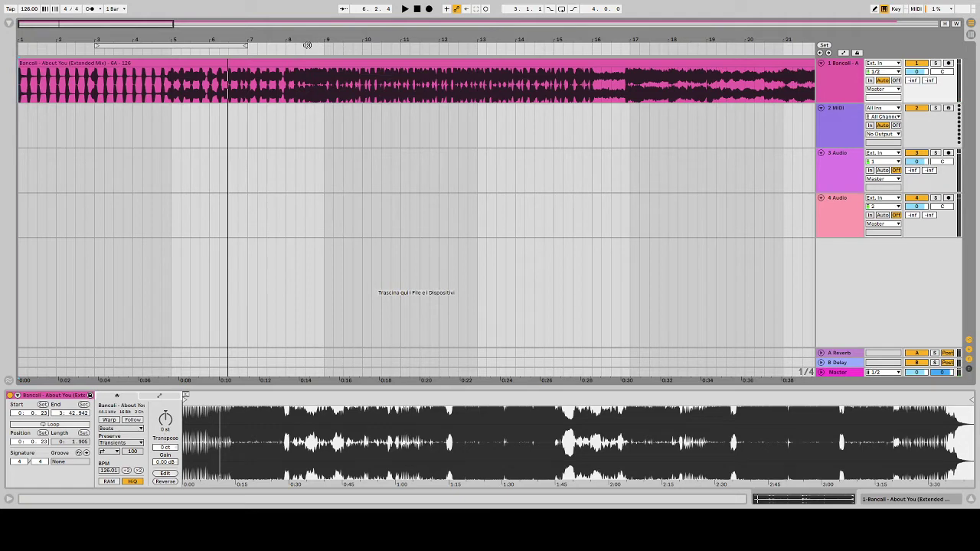
{"action": "key", "text": "space"}
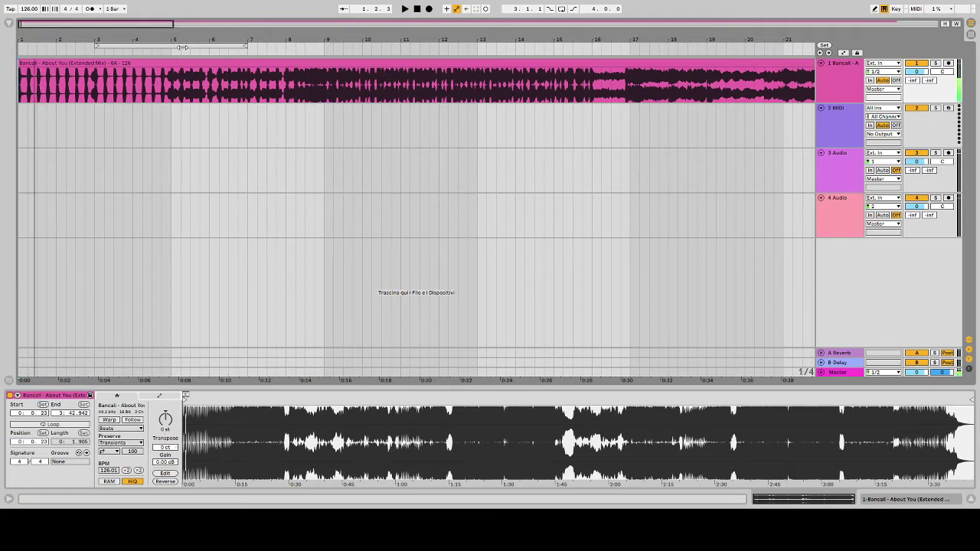
Listen to the intro from bar 5 into bar 9, stop playback, and highlight bars 9 to 17 on the MIDI track
{"action": "left_click", "coordinate": [172, 54]}
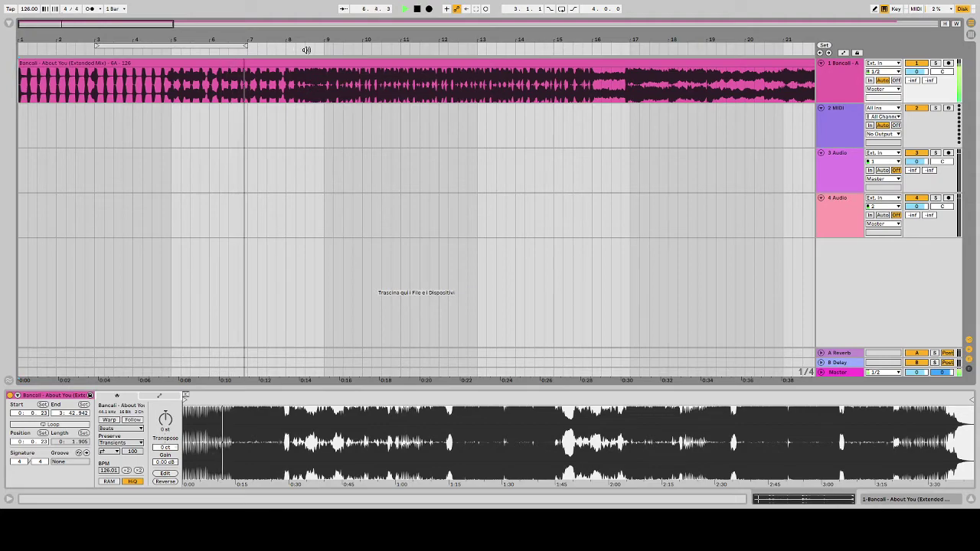
{"action": "mouse_move", "coordinate": [316, 41]}
{"action": "left_mouse_down"}
{"action": "mouse_move", "coordinate": [316, 9]}
{"action": "mouse_move", "coordinate": [316, 65]}
{"action": "mouse_move", "coordinate": [349, 65]}
{"action": "mouse_move", "coordinate": [226, 45]}
{"action": "left_mouse_up"}
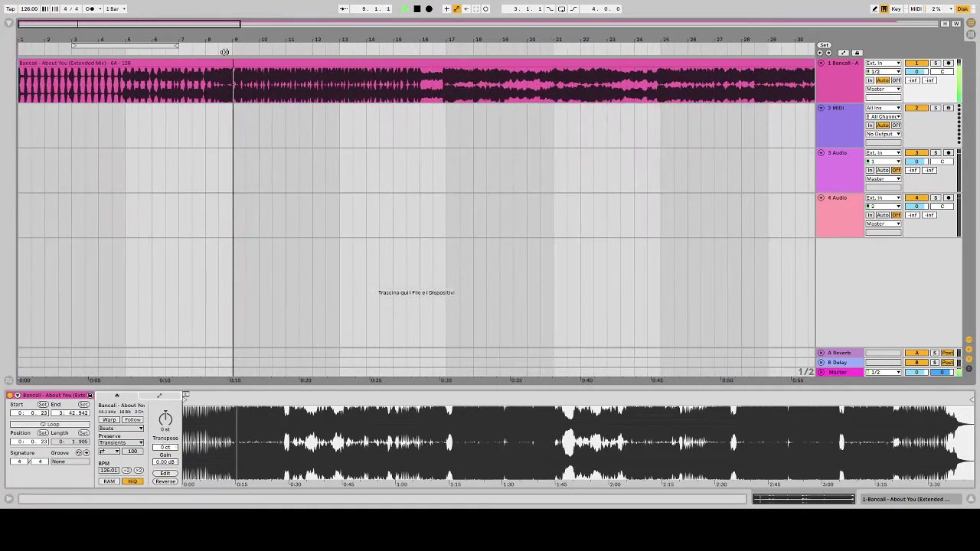
{"action": "key", "text": "space"}
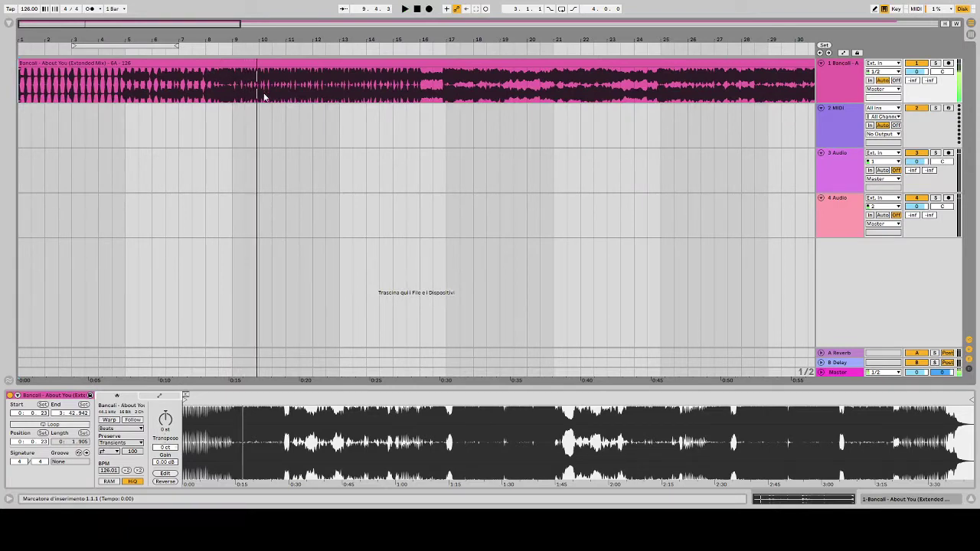
{"action": "left_click_drag", "start_coordinate": [234, 130], "coordinate": [441, 114]}
Play the transition from bar 15 into bar 17, stop, and highlight the bars that follow bar 17 on the MIDI track
{"action": "left_click", "coordinate": [387, 56]}
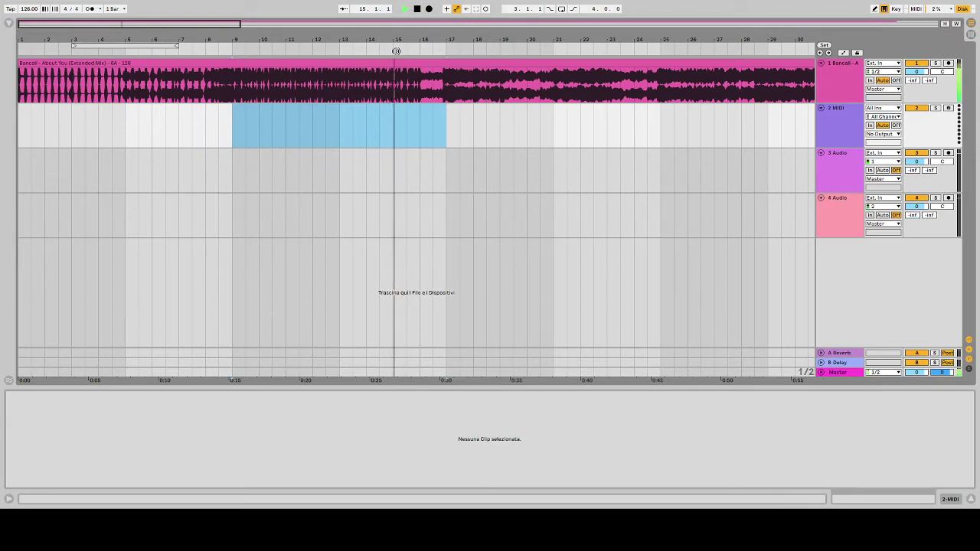
{"action": "left_click_drag", "start_coordinate": [458, 37], "coordinate": [438, 37]}
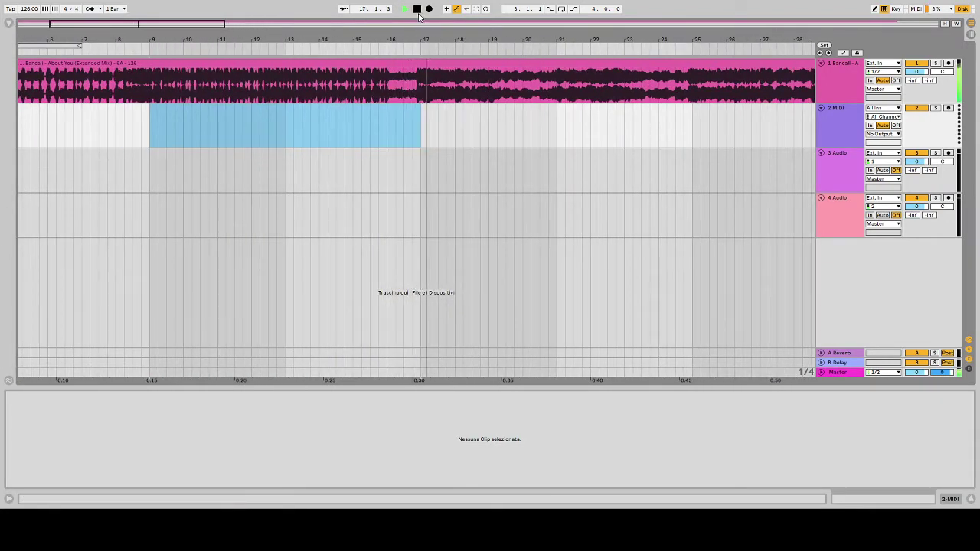
{"action": "left_click", "coordinate": [418, 9]}
{"action": "left_click", "coordinate": [418, 9]}
{"action": "left_click_drag", "start_coordinate": [428, 141], "coordinate": [614, 140]}
{"action": "scroll", "coordinate": [504, 108], "scroll_direction": "left", "scroll_amount": 5}
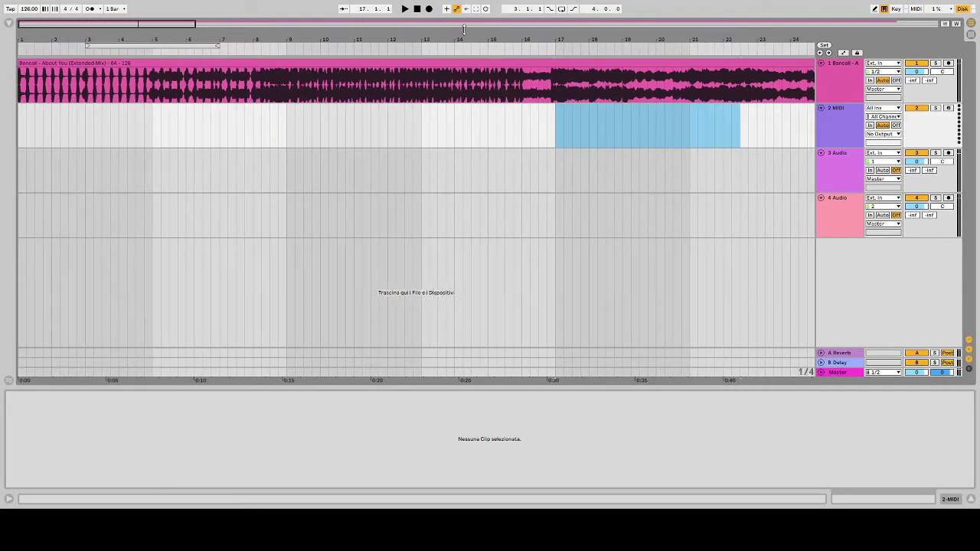
Clear the highlighted range, replay the opening from the song start, and add a locator named Intro at bar 1
{"action": "left_click", "coordinate": [389, 138]}
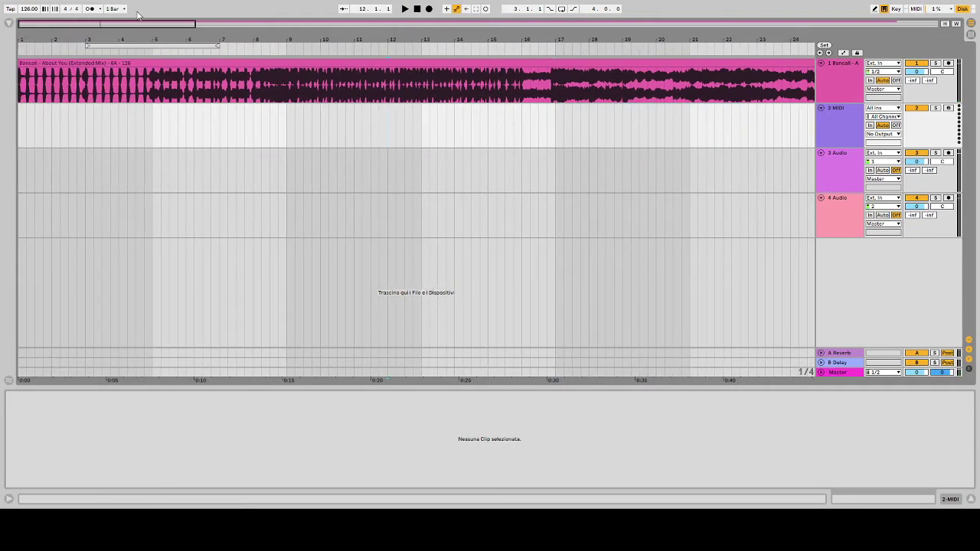
{"action": "left_click_drag", "start_coordinate": [239, 35], "coordinate": [97, 36]}
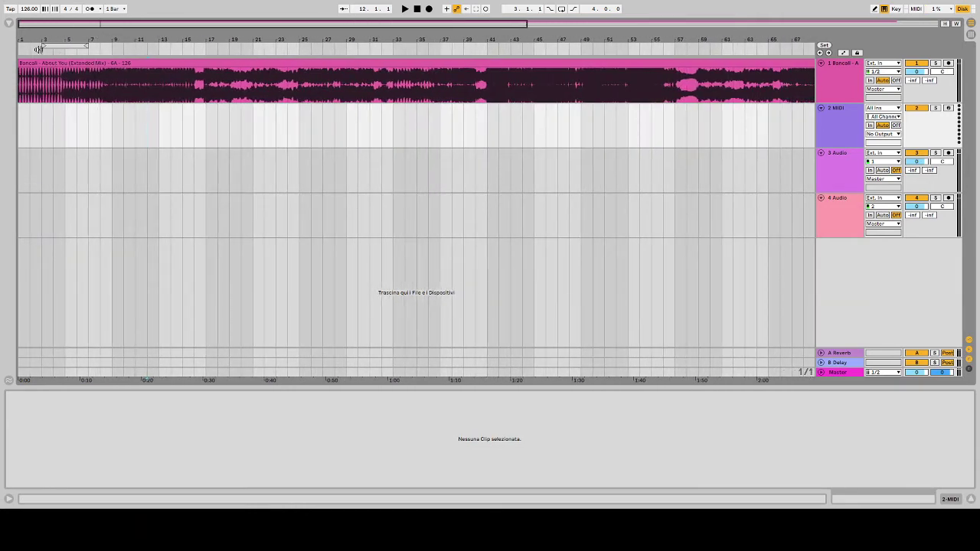
{"action": "left_click_drag", "start_coordinate": [24, 42], "coordinate": [2, 86]}
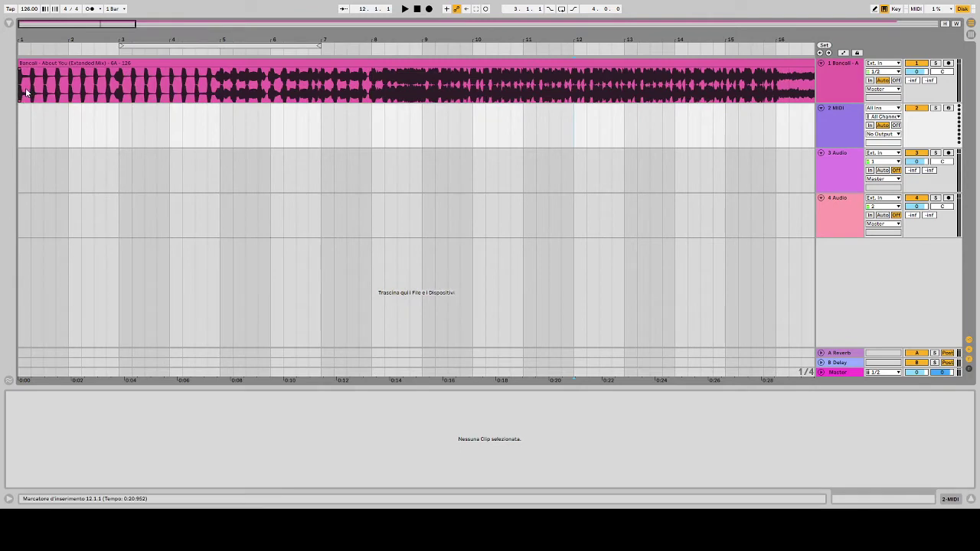
{"action": "key", "text": "space"}
{"action": "key", "text": "space"}
{"action": "left_click", "coordinate": [418, 9]}
{"action": "key", "text": "space"}
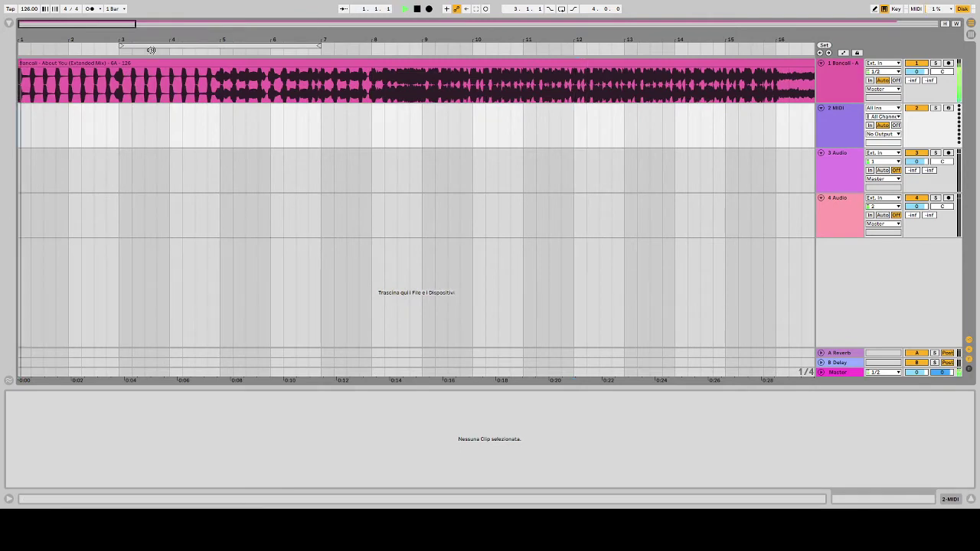
{"action": "left_click", "coordinate": [416, 10]}
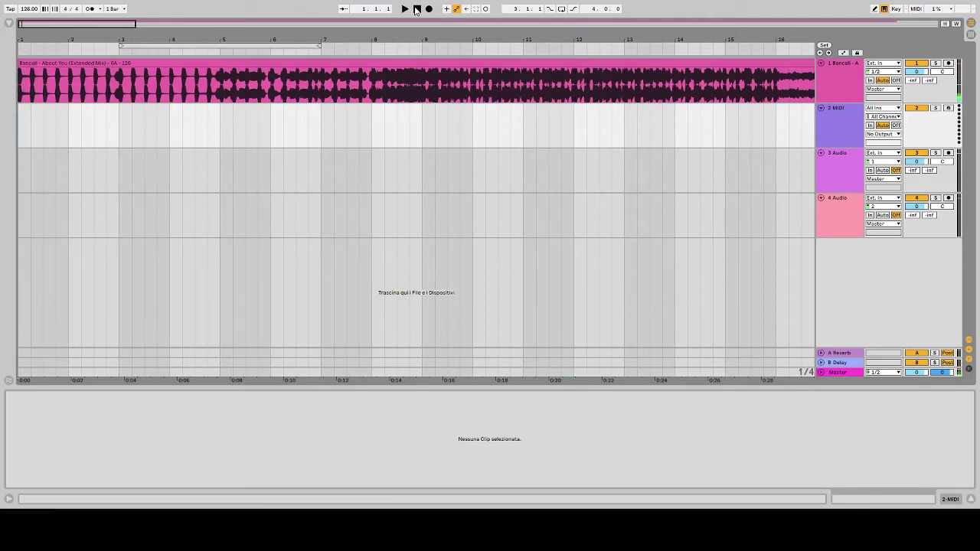
{"action": "left_click", "coordinate": [33, 58]}
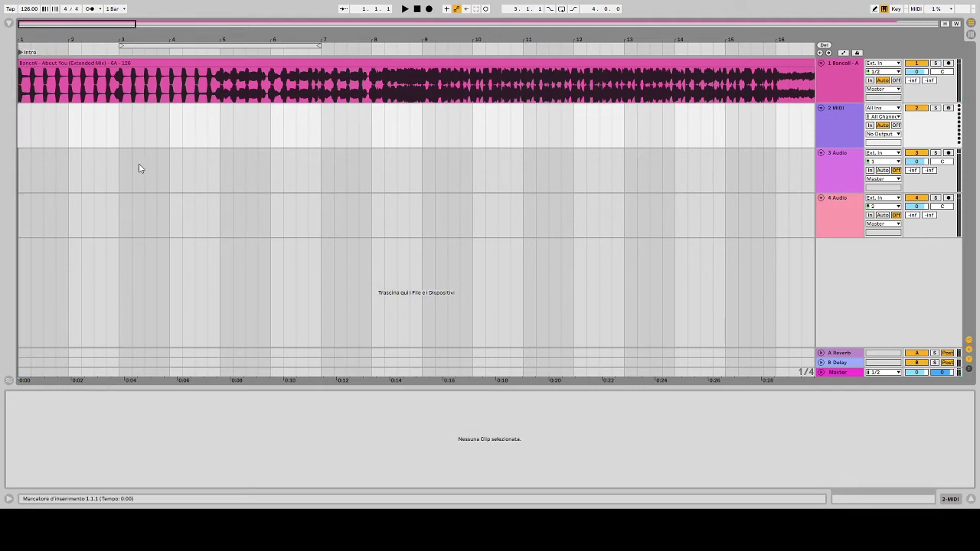
Listen through bars 8 to 17 to find the end of the intro, stop, and add a locator named Verse at bar 17
{"action": "left_click", "coordinate": [394, 43]}
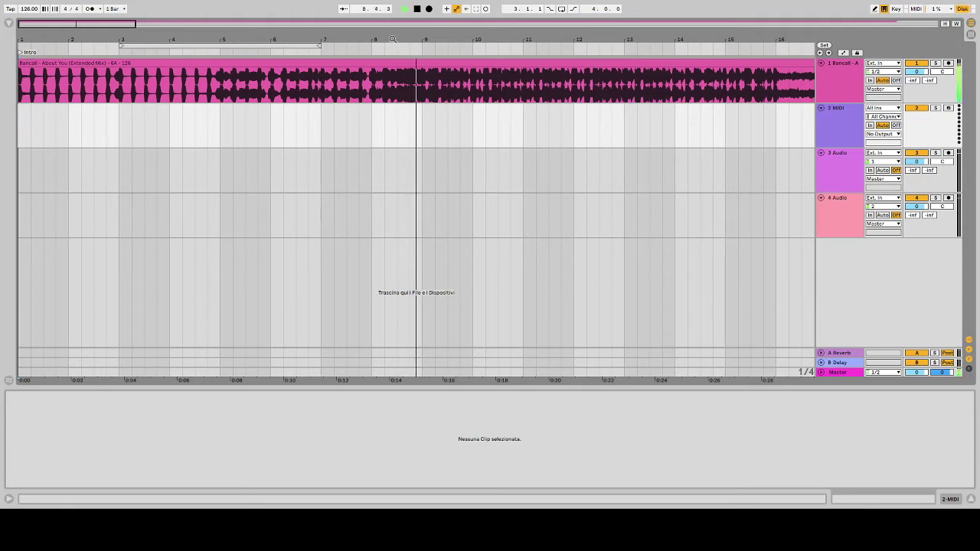
{"action": "key", "text": "minus"}
{"action": "key", "text": "minus"}
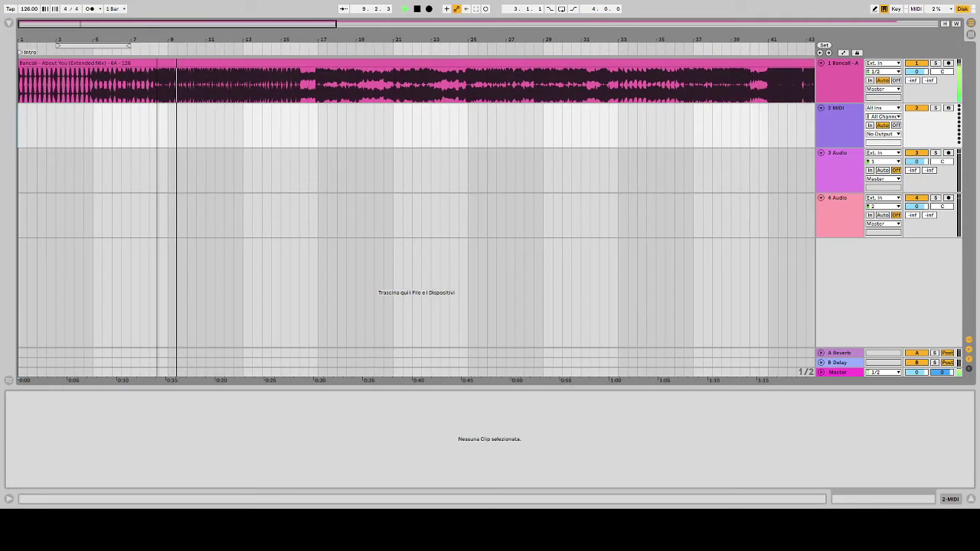
{"action": "left_click", "coordinate": [294, 52]}
{"action": "key", "text": "plus"}
{"action": "key", "text": "plus"}
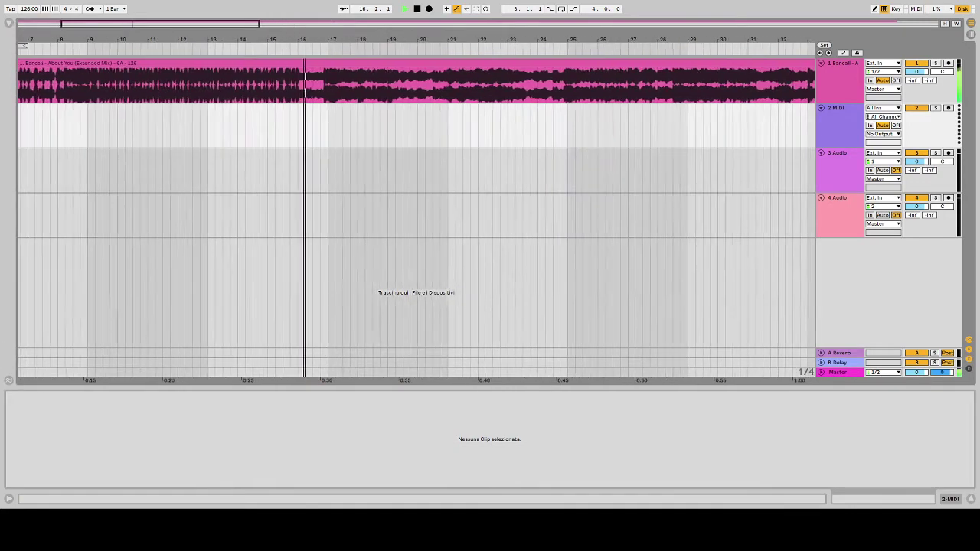
{"action": "key", "text": "space"}
{"action": "left_click_drag", "start_coordinate": [385, 40], "coordinate": [507, 41]}
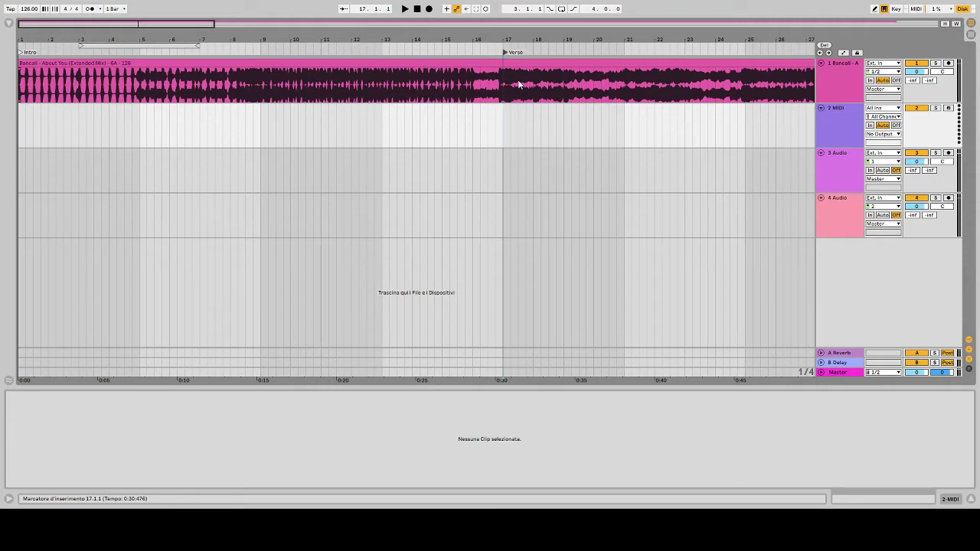
Add a locator named Intro2 at bar 9
{"action": "left_click_drag", "start_coordinate": [260, 38], "coordinate": [174, 39]}
{"action": "left_click_drag", "start_coordinate": [41, 39], "coordinate": [39, 88]}
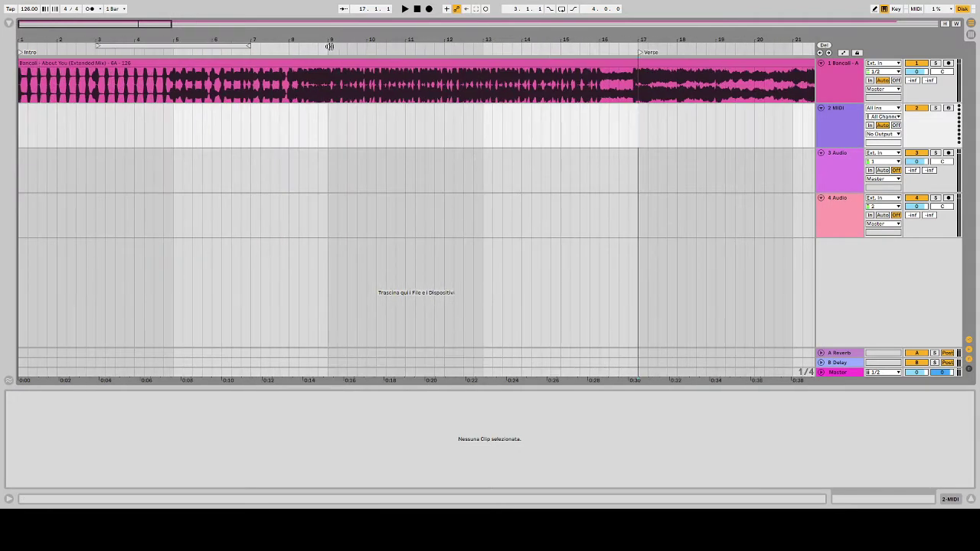
{"action": "left_click", "coordinate": [344, 79]}
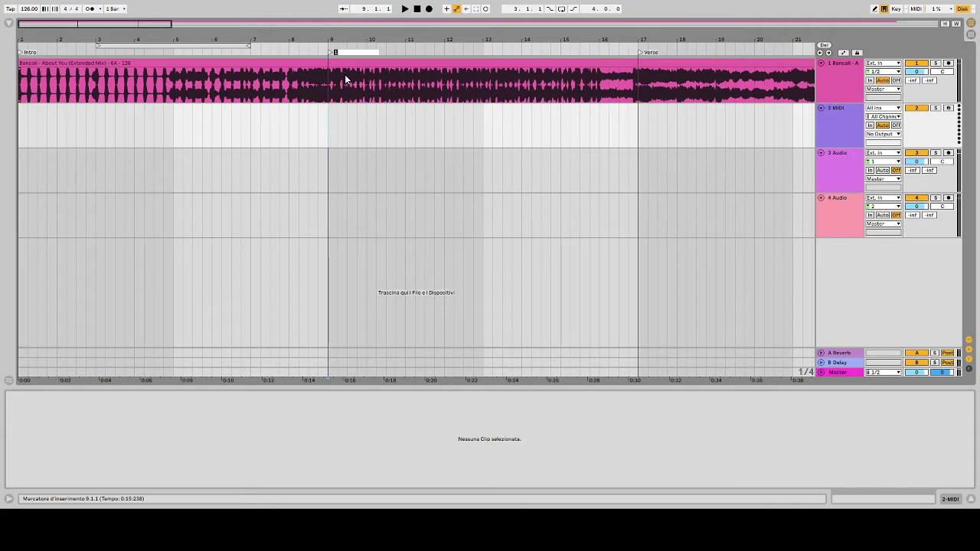
{"action": "type", "text": "Intro2"}
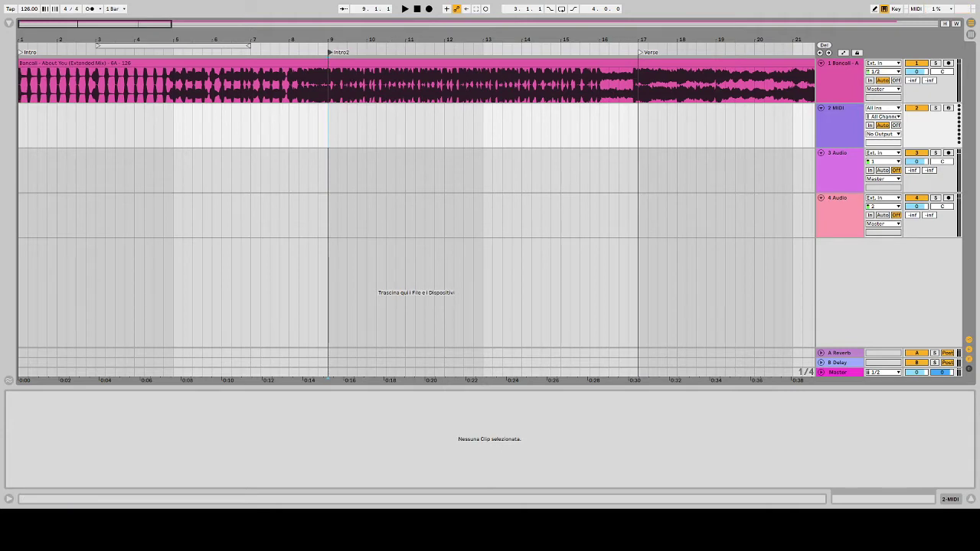
Listen through the verse in jumps from bar 16 to bar 33, stop, and add a locator named Building up at bar 33
{"action": "left_click_drag", "start_coordinate": [185, 40], "coordinate": [185, 11]}
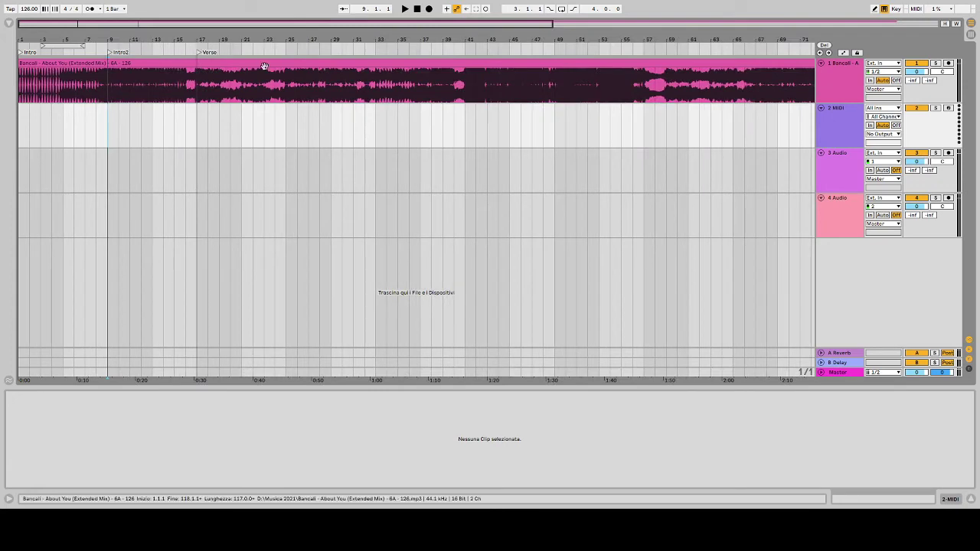
{"action": "left_click", "coordinate": [192, 44]}
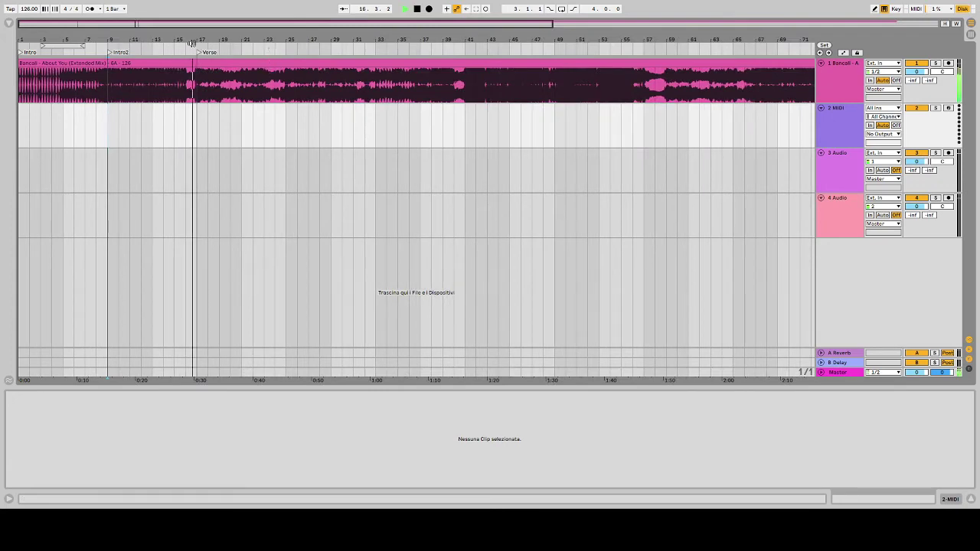
{"action": "left_click_drag", "start_coordinate": [209, 40], "coordinate": [206, 54]}
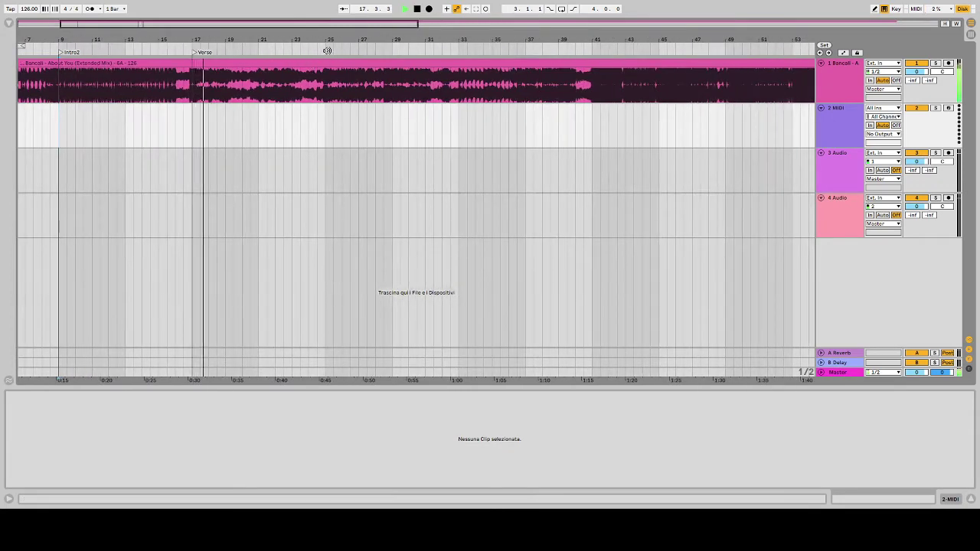
{"action": "left_click", "coordinate": [324, 53]}
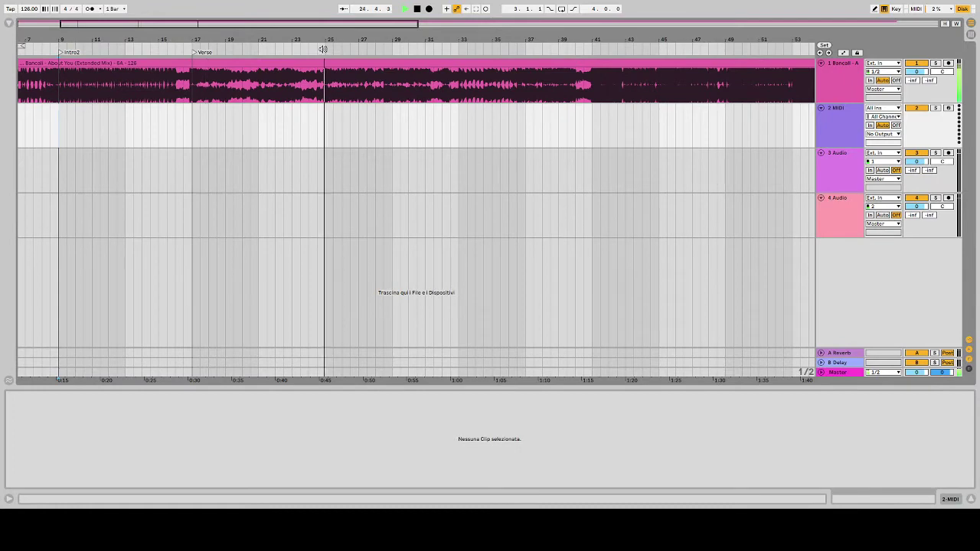
{"action": "left_click", "coordinate": [455, 51]}
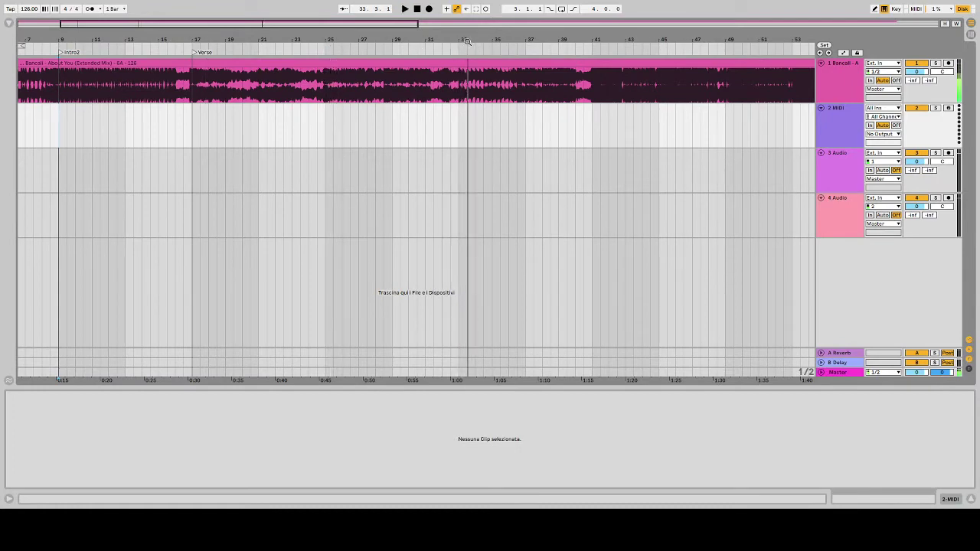
{"action": "key", "text": "space"}
{"action": "left_click", "coordinate": [479, 73]}
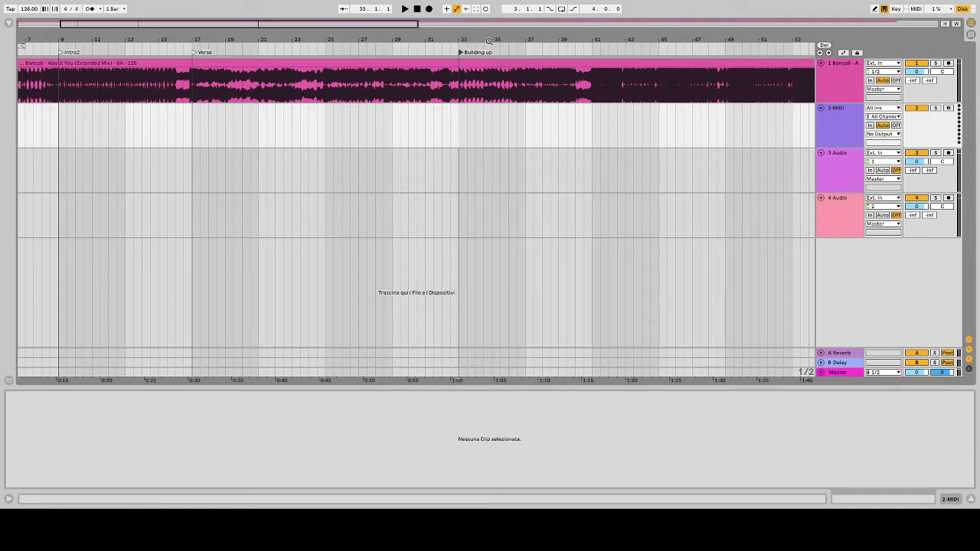
Listen to the change at bar 37, stop playback, and rename the Building up locator at bar 33 as Pre-Building up
{"action": "left_click_drag", "start_coordinate": [488, 41], "coordinate": [488, 11]}
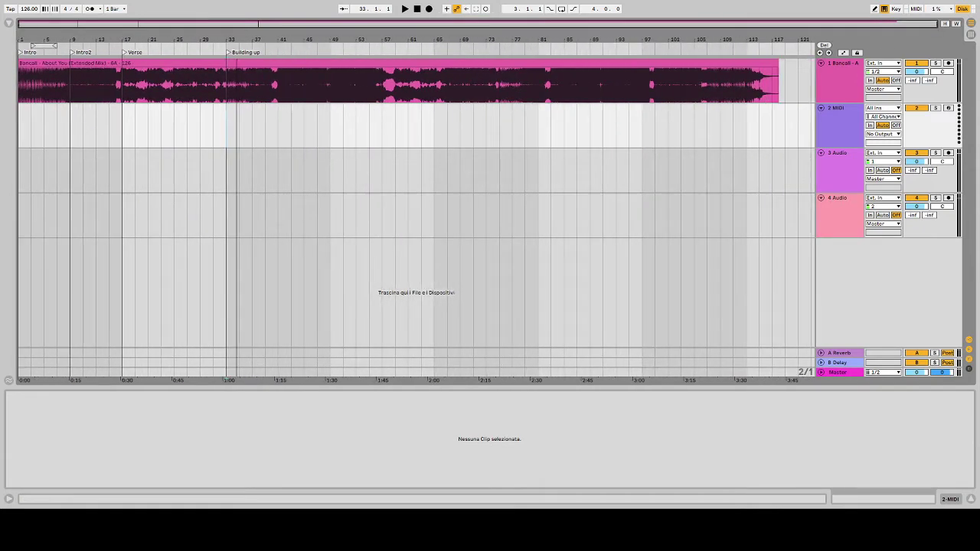
{"action": "left_click", "coordinate": [252, 48]}
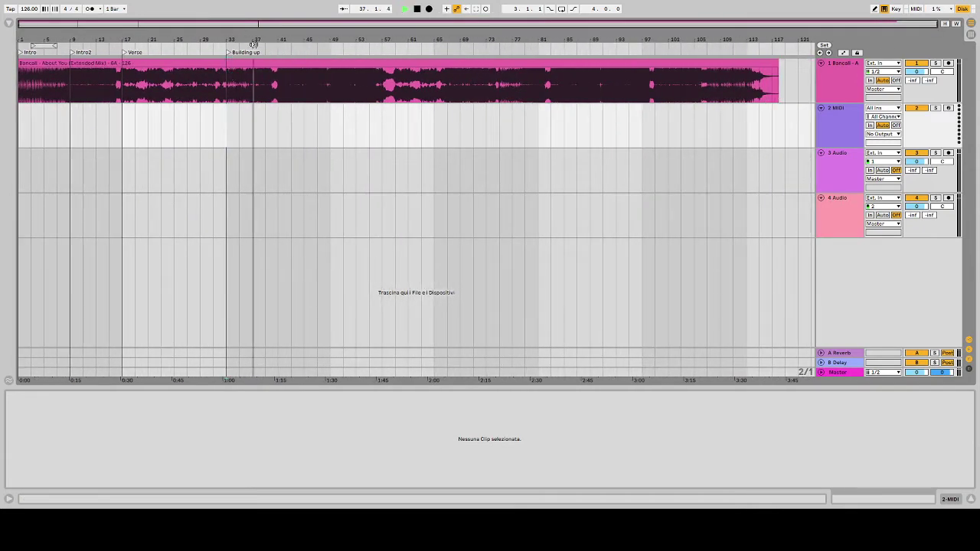
{"action": "mouse_move", "coordinate": [267, 33]}
{"action": "left_mouse_down"}
{"action": "mouse_move", "coordinate": [344, 35]}
{"action": "mouse_move", "coordinate": [339, 74]}
{"action": "mouse_move", "coordinate": [339, 31]}
{"action": "mouse_move", "coordinate": [287, 46]}
{"action": "mouse_move", "coordinate": [275, 38]}
{"action": "left_mouse_up"}
{"action": "key", "text": "space"}
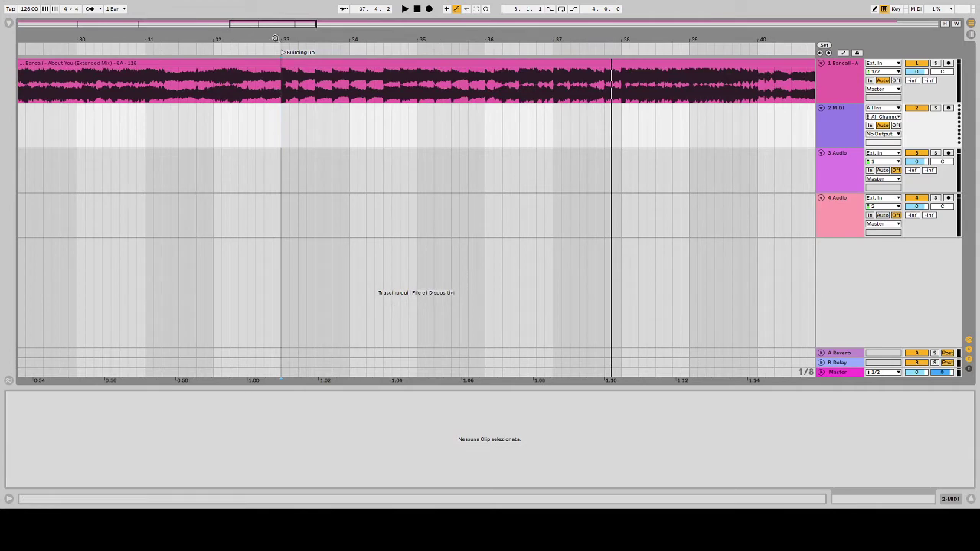
{"action": "key", "text": "ctrl+r"}
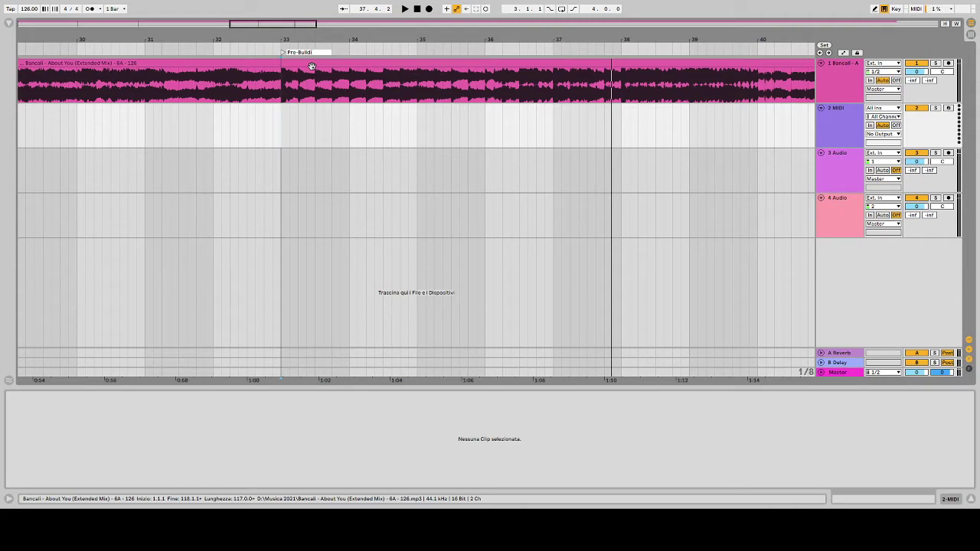
Replay the section leading into bar 37, stop, and add a locator named Build up 2 at bar 37
{"action": "left_click", "coordinate": [392, 51]}
{"action": "left_click", "coordinate": [544, 54]}
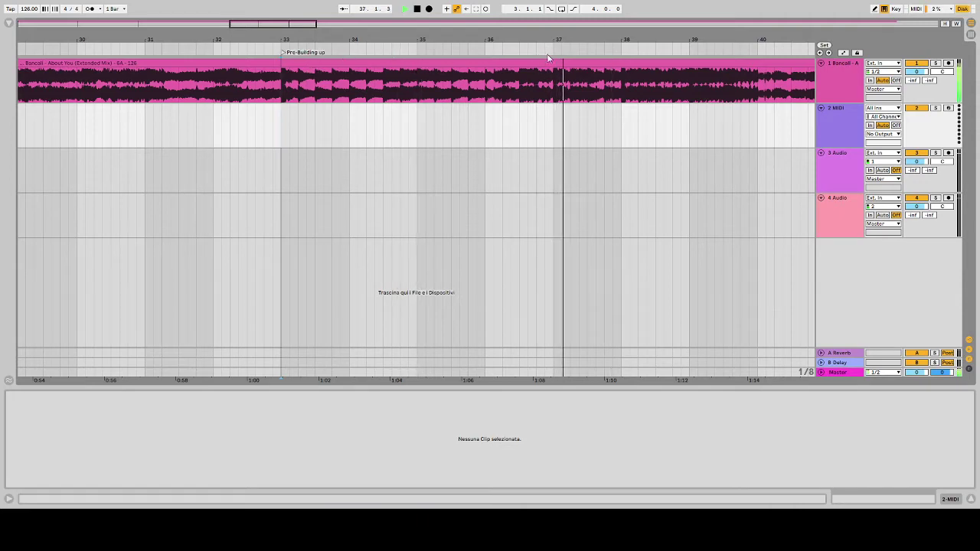
{"action": "left_click_drag", "start_coordinate": [577, 40], "coordinate": [439, 46]}
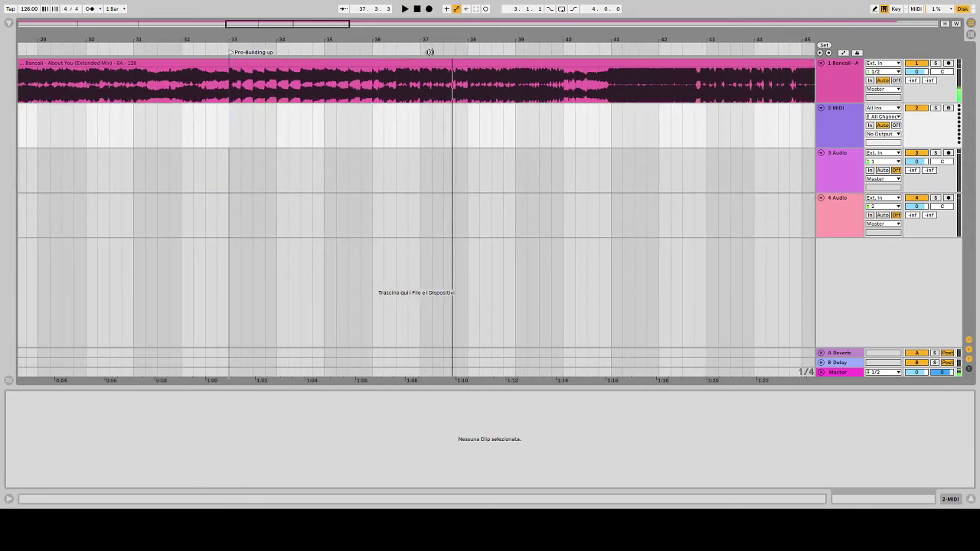
{"action": "right_click", "coordinate": [422, 53]}
{"action": "left_click", "coordinate": [454, 81]}
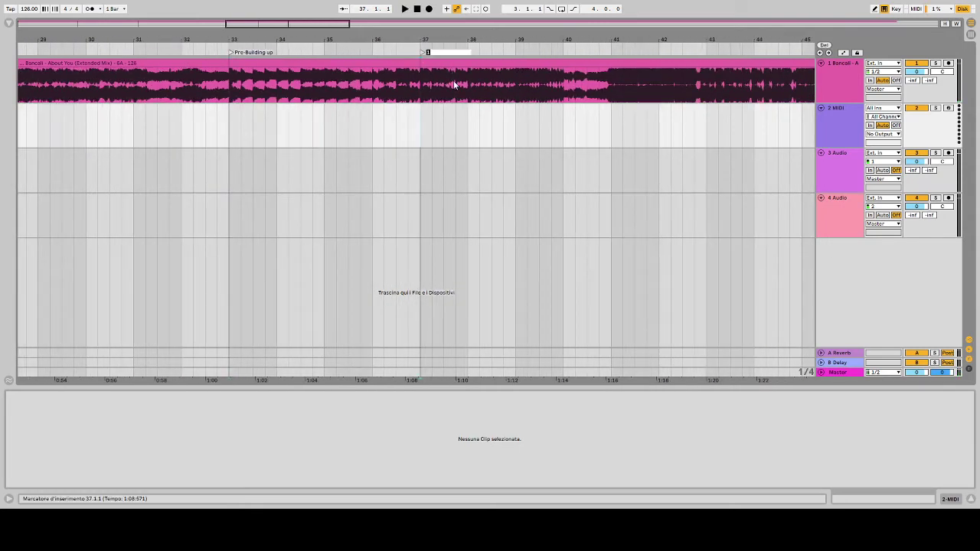
{"action": "type", "text": "Build up 2"}
Listen on from bar 37 past bar 41, stop, and add a locator named Pre-Drop at bar 40
{"action": "key", "text": "space"}
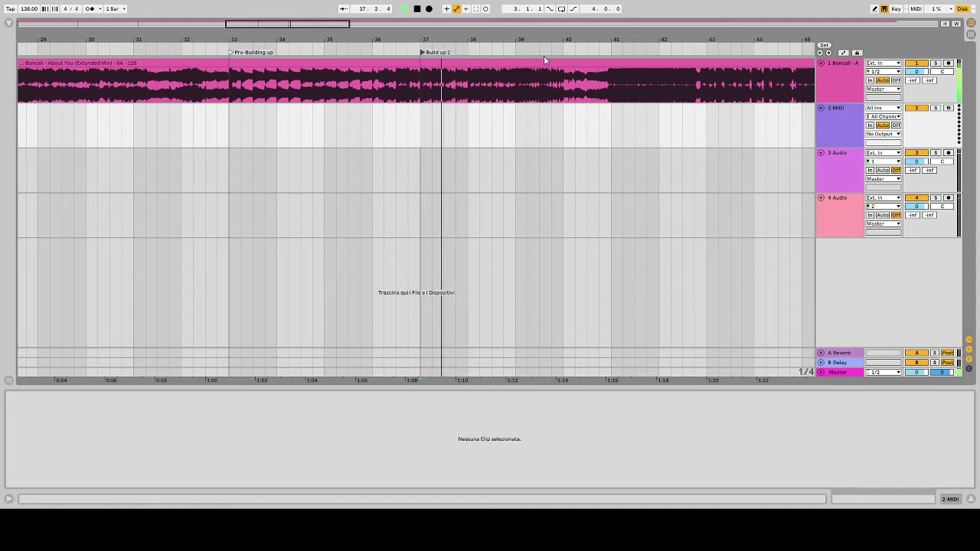
{"action": "left_click", "coordinate": [557, 49]}
{"action": "left_click_drag", "start_coordinate": [585, 41], "coordinate": [321, 40]}
{"action": "key", "text": "space"}
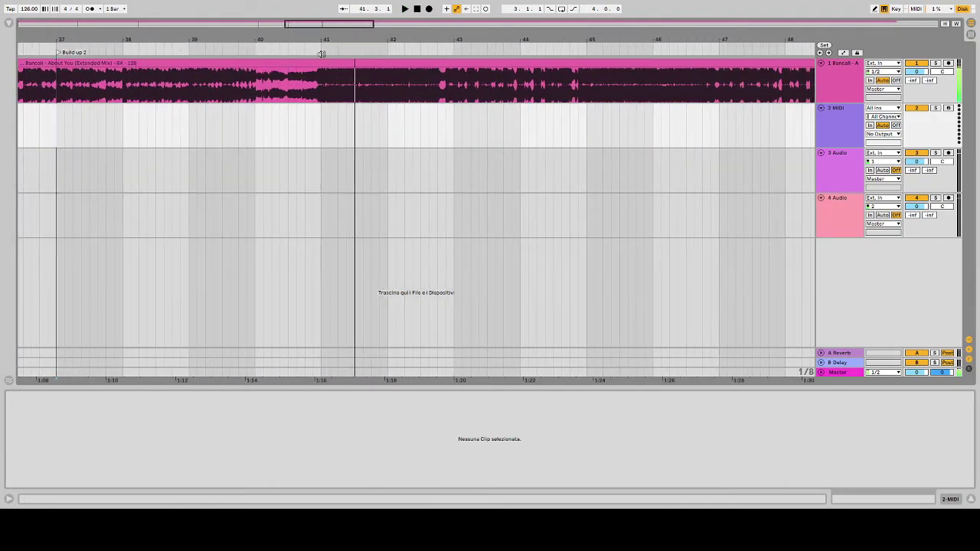
{"action": "left_click", "coordinate": [257, 50]}
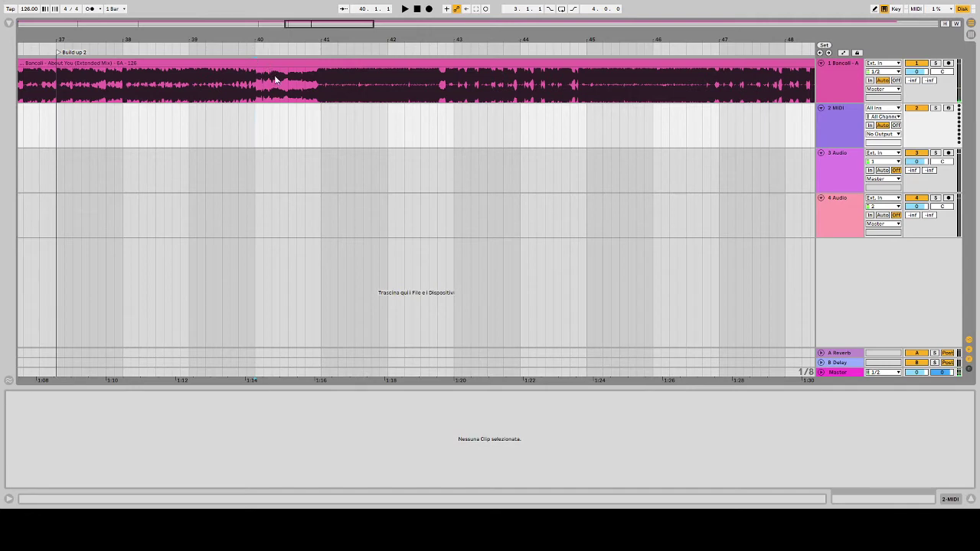
{"action": "left_click", "coordinate": [275, 78]}
{"action": "type", "text": "Pre-"}
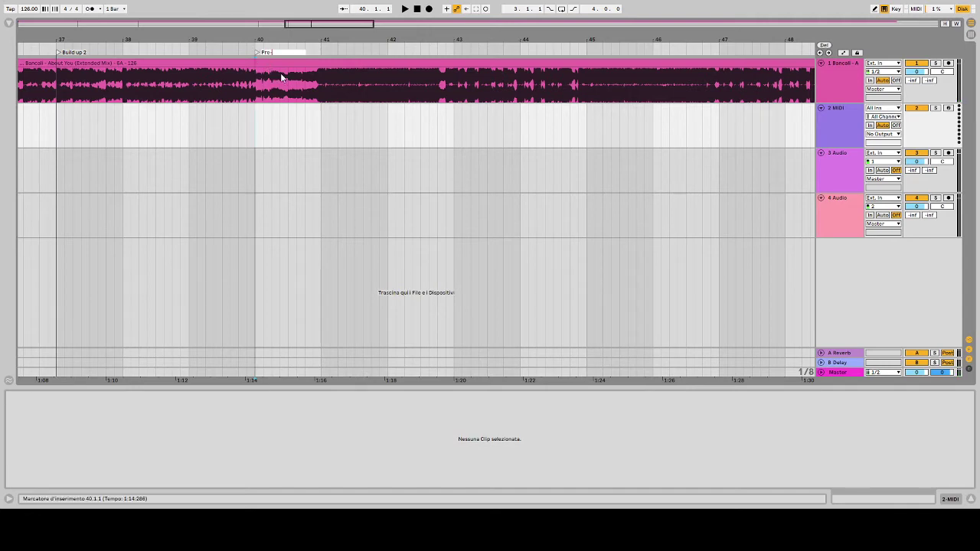
{"action": "type", "text": "Drop"}
{"action": "key", "text": "Return"}
Listen to the passage from the Pre-Drop locator to about bar 43, stop, and add a locator at 42.4
{"action": "key", "text": "space"}
{"action": "left_click_drag", "start_coordinate": [343, 40], "coordinate": [375, 22]}
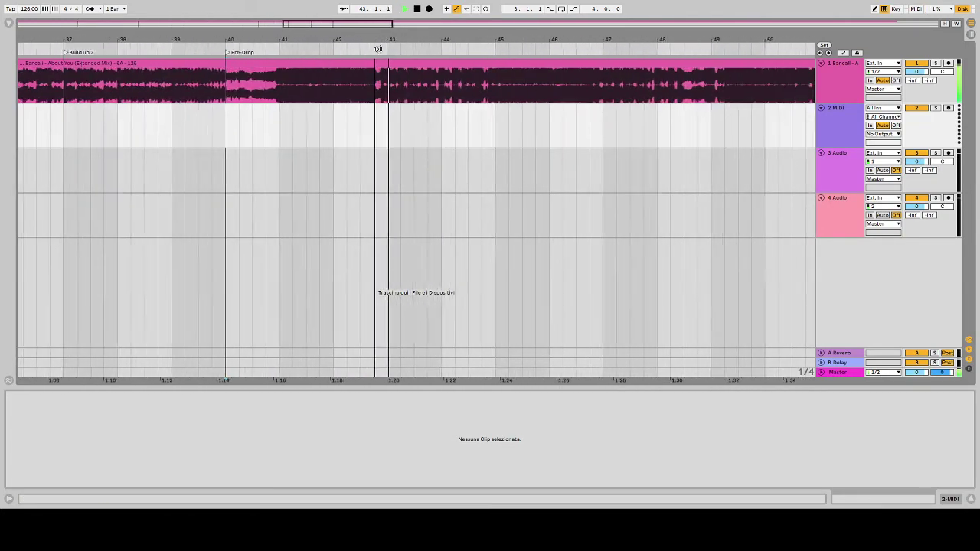
{"action": "left_click_drag", "start_coordinate": [371, 84], "coordinate": [375, 60]}
{"action": "key", "text": "space"}
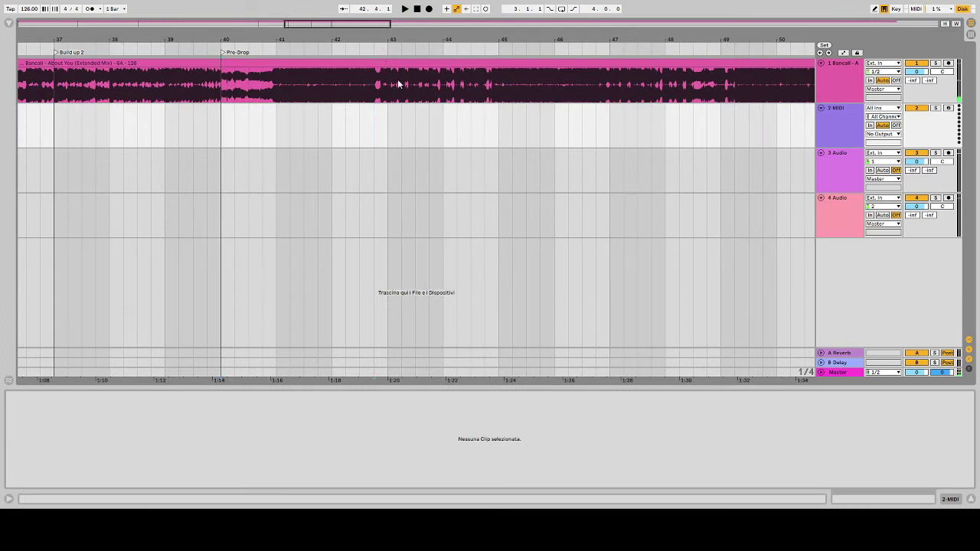
{"action": "left_click", "coordinate": [398, 84]}
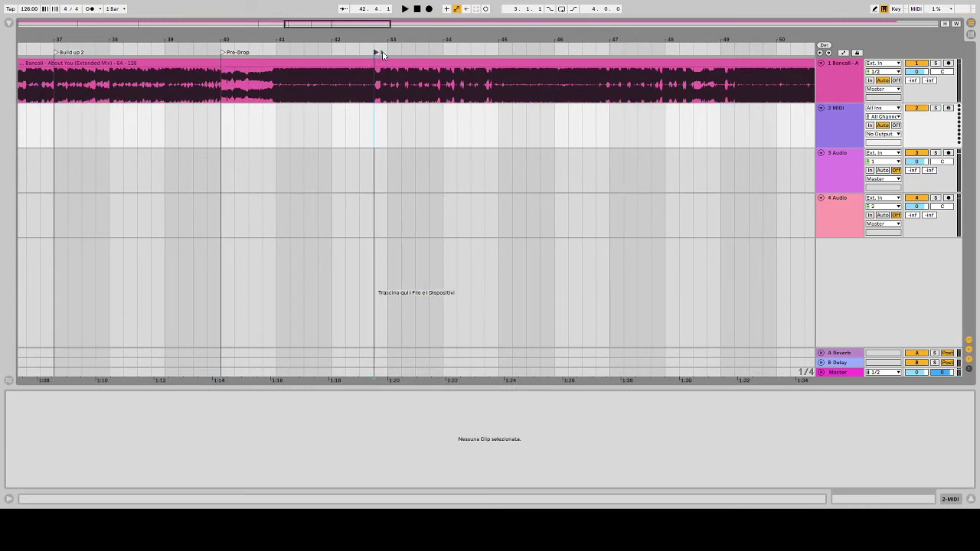
Shift the new locator to halfway between 42.4 and bar 43 and name it Drop
{"action": "mouse_move", "coordinate": [376, 55]}
{"action": "left_mouse_down"}
{"action": "mouse_move", "coordinate": [390, 48]}
{"action": "mouse_move", "coordinate": [394, 57]}
{"action": "mouse_move", "coordinate": [358, 56]}
{"action": "left_mouse_up"}
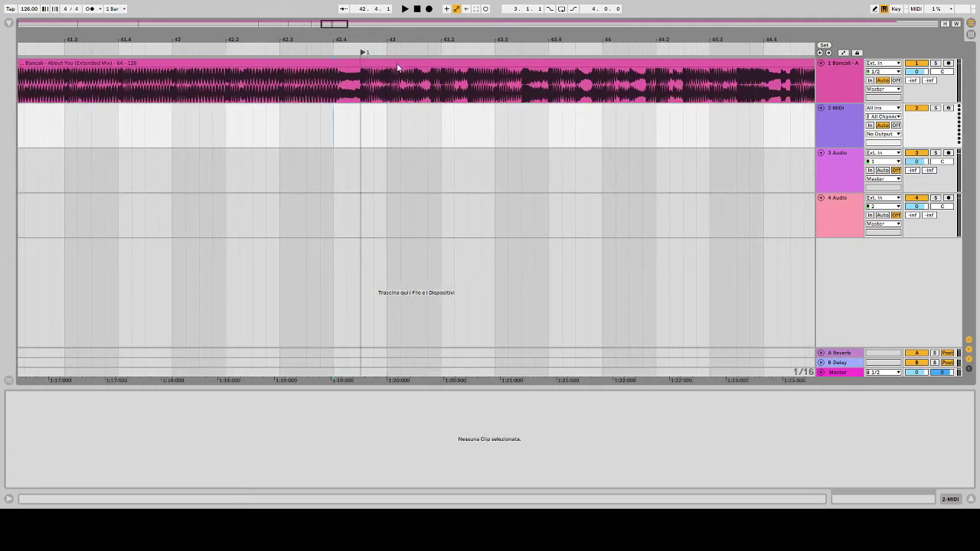
{"action": "key", "text": "ctrl+r"}
{"action": "type", "text": "Drop"}
{"action": "key", "text": "Return"}
Listen through the drop into bar 49, stop, and add a locator named Drop2 at 49.2
{"action": "key", "text": "space"}
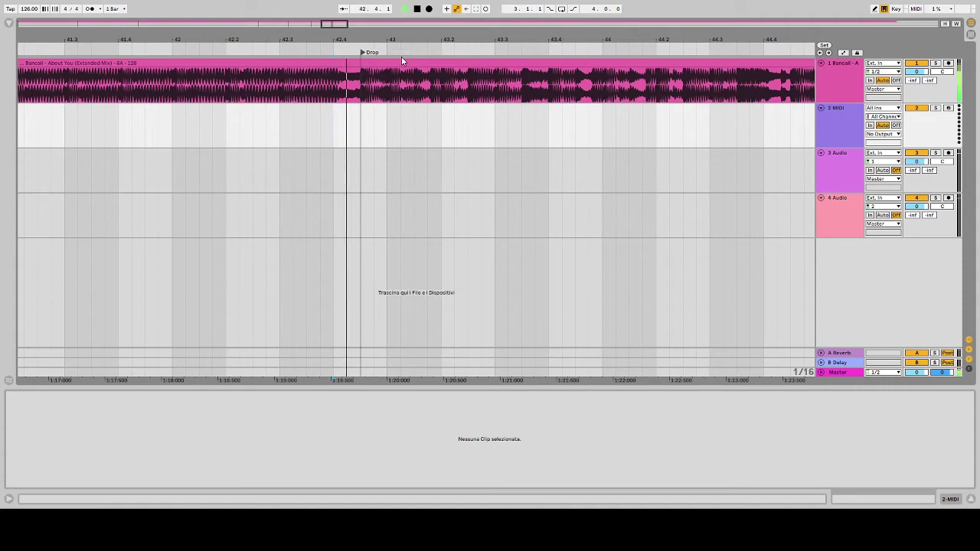
{"action": "left_click_drag", "start_coordinate": [419, 41], "coordinate": [251, 6]}
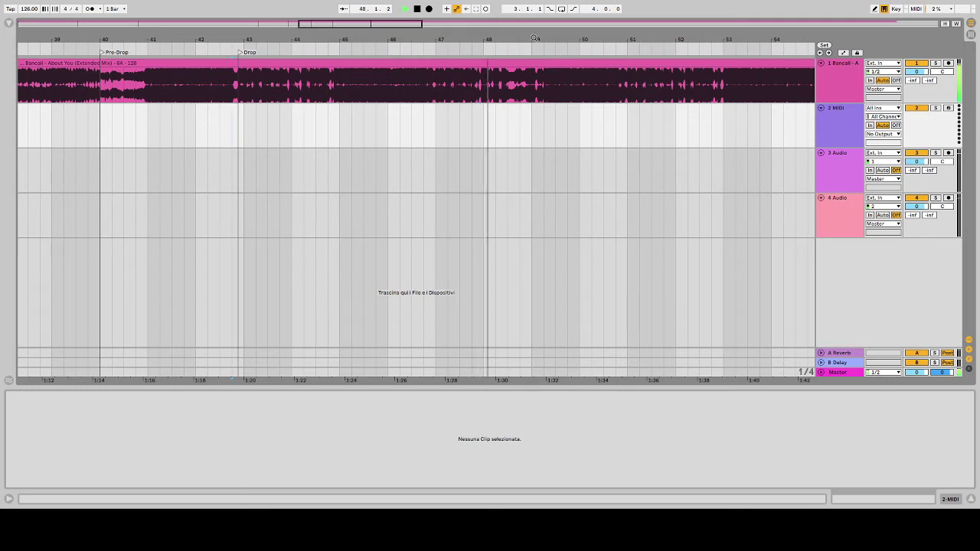
{"action": "left_click_drag", "start_coordinate": [534, 38], "coordinate": [388, 45]}
{"action": "key", "text": "space"}
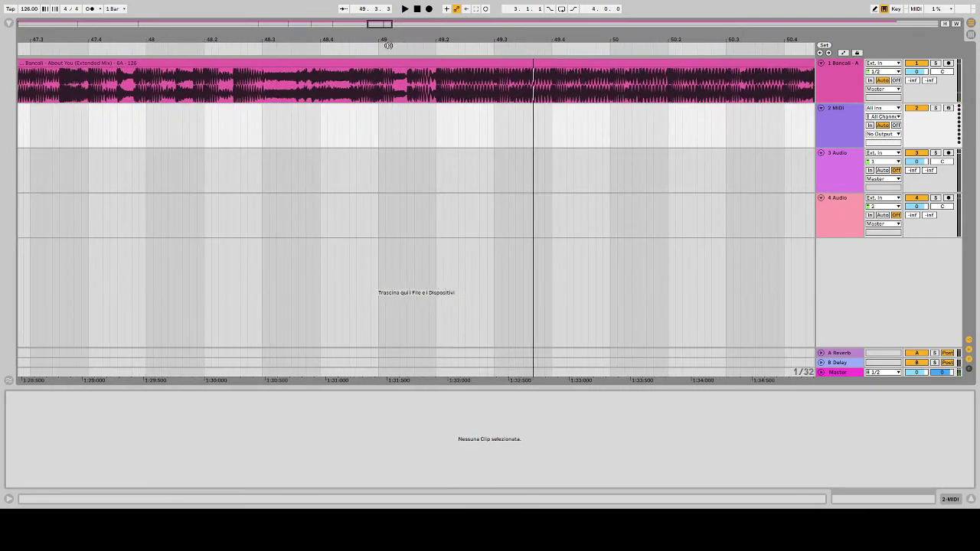
{"action": "left_click", "coordinate": [437, 49]}
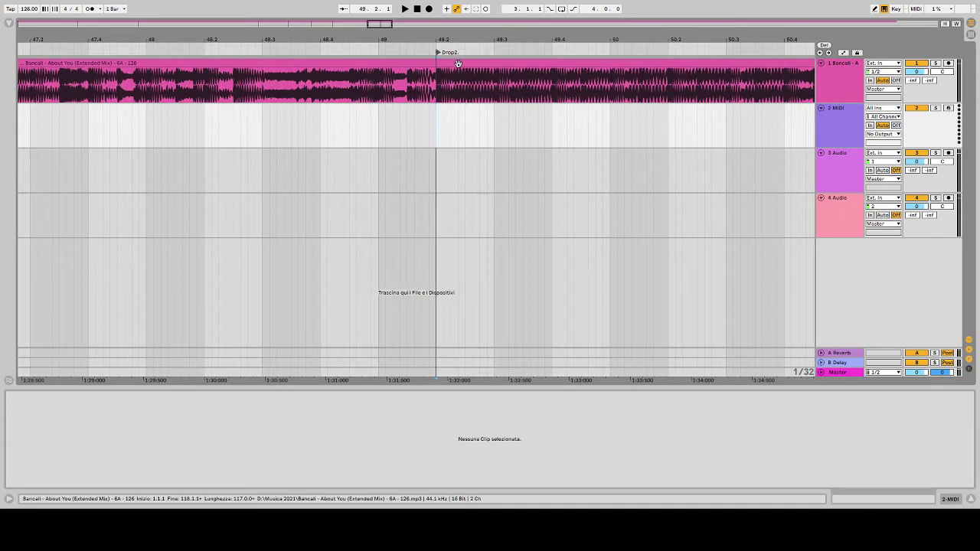
Listen through the second drop into bar 57, stop, and add a locator named Breakdown at bar 57
{"action": "key", "text": "space"}
{"action": "left_click_drag", "start_coordinate": [448, 39], "coordinate": [311, 10]}
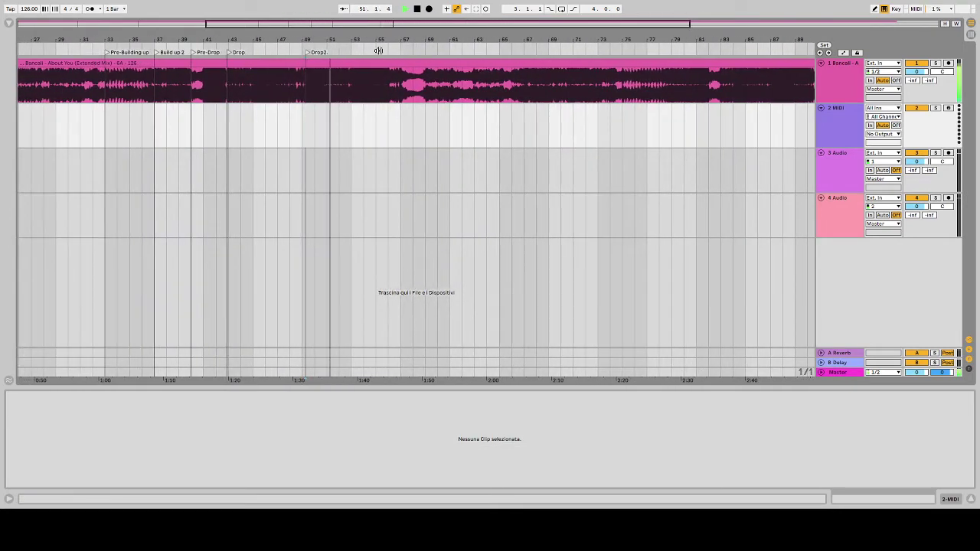
{"action": "left_click_drag", "start_coordinate": [384, 40], "coordinate": [375, 74]}
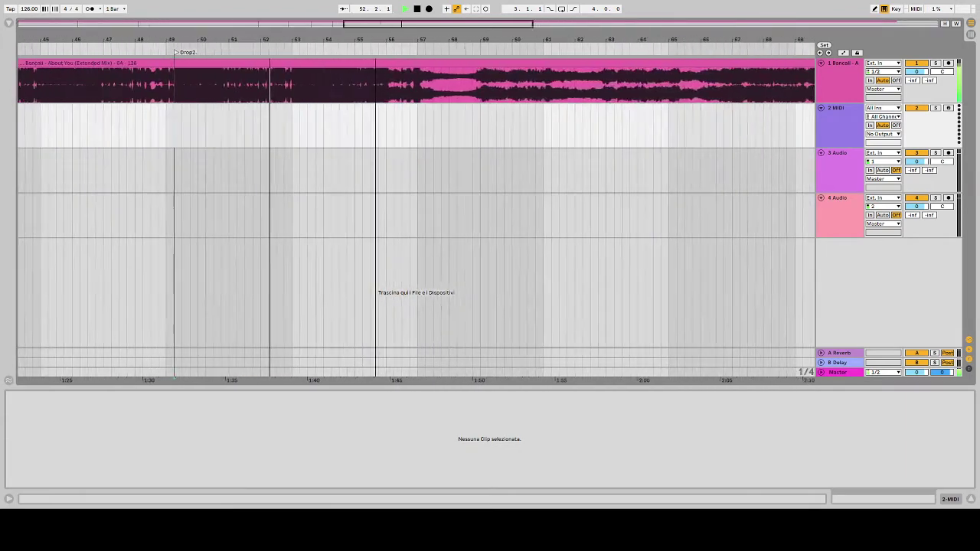
{"action": "left_click_drag", "start_coordinate": [318, 45], "coordinate": [379, 48]}
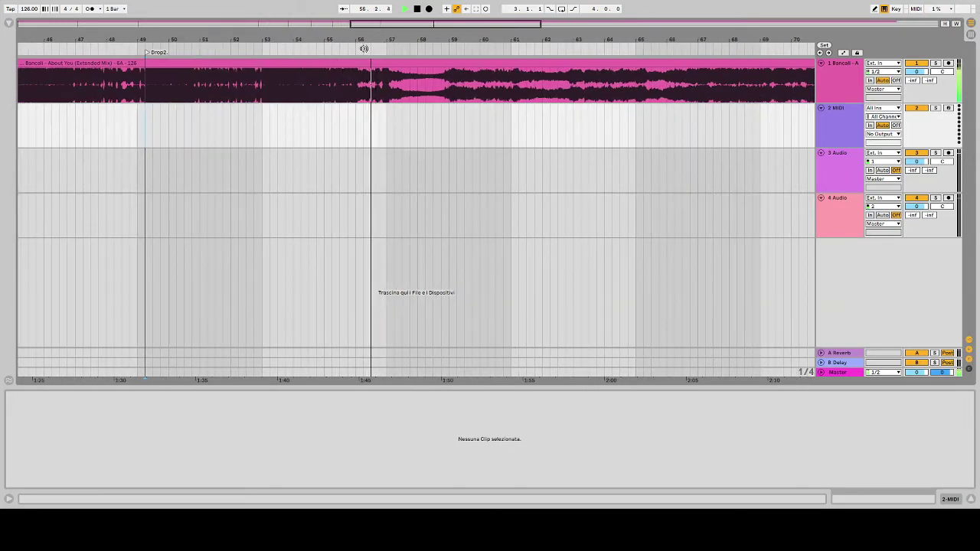
{"action": "key", "text": "space"}
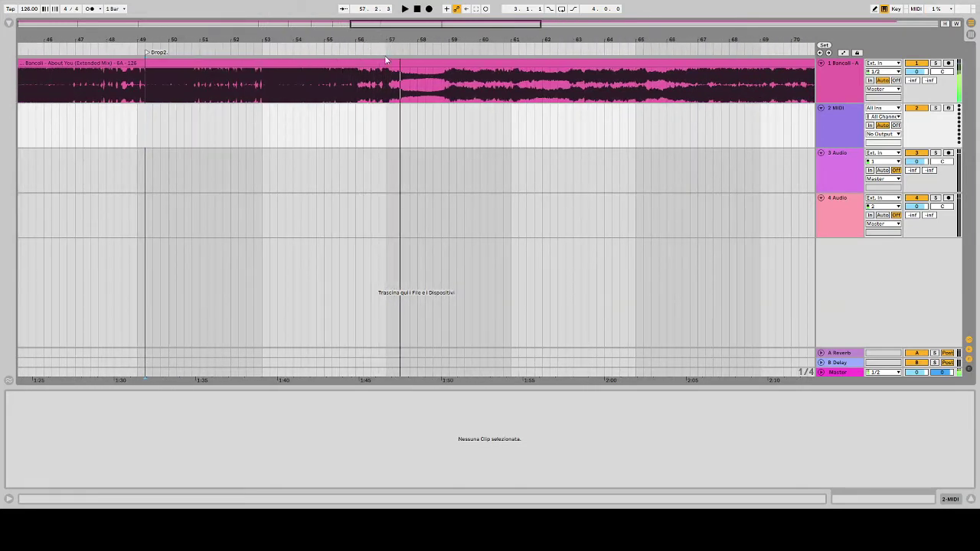
{"action": "left_click", "coordinate": [395, 84]}
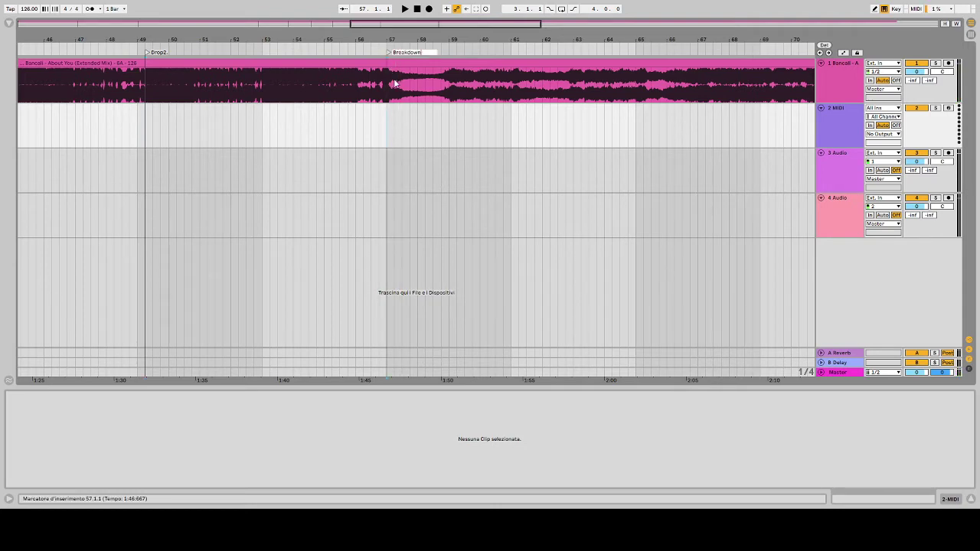
Listen around bars 59 to 61, stop, and add a locator named Verse at bar 59
{"action": "left_click", "coordinate": [509, 48]}
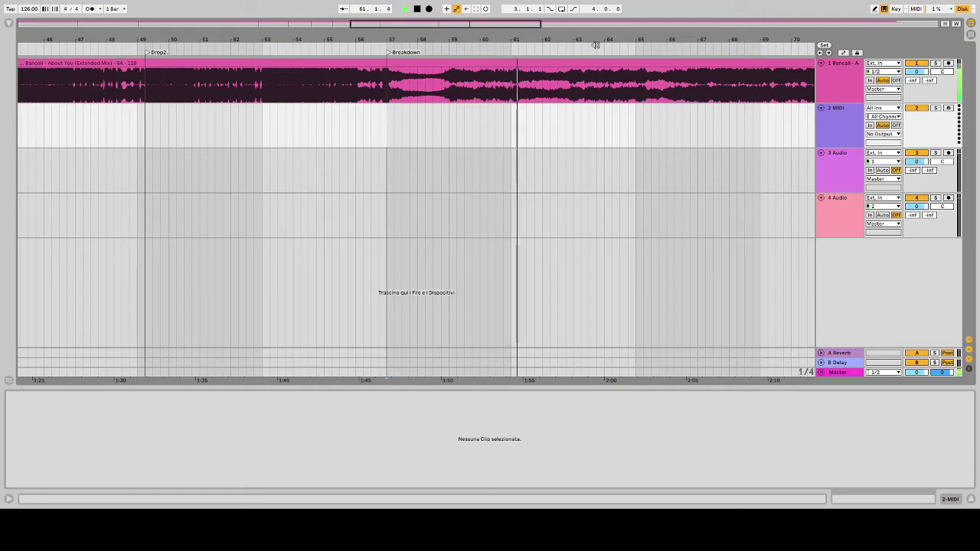
{"action": "left_click", "coordinate": [445, 49]}
{"action": "left_click_drag", "start_coordinate": [440, 40], "coordinate": [353, 41]}
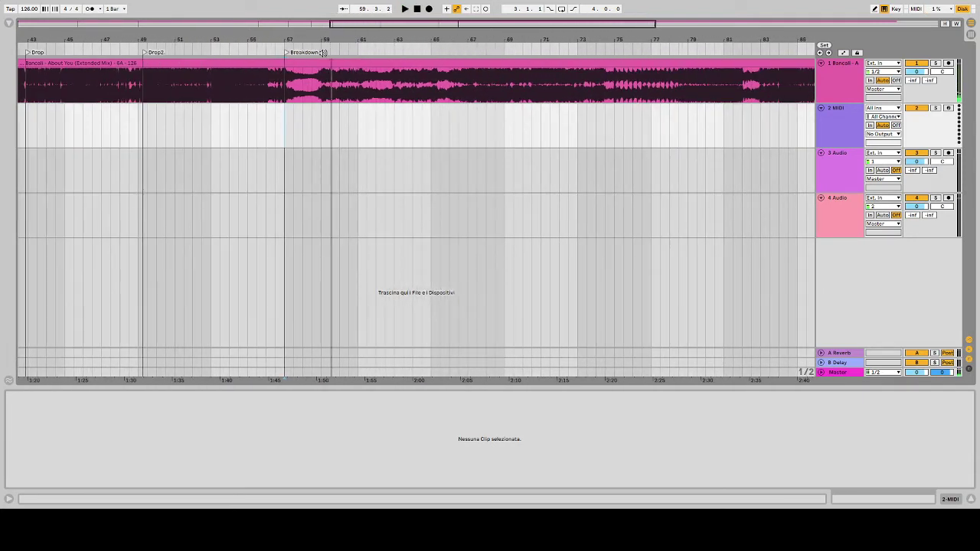
{"action": "right_click", "coordinate": [322, 52]}
{"action": "left_click", "coordinate": [341, 77]}
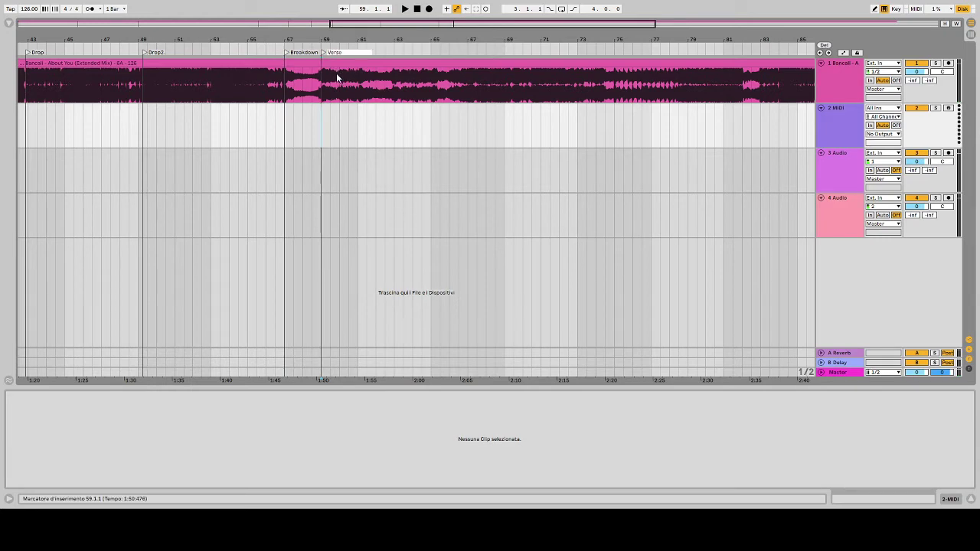
Listen through the verse in jumps around bars 65 to 67 and add a locator named Breakdown/Verse at 67.3
{"action": "key", "text": "space"}
{"action": "left_click", "coordinate": [460, 49]}
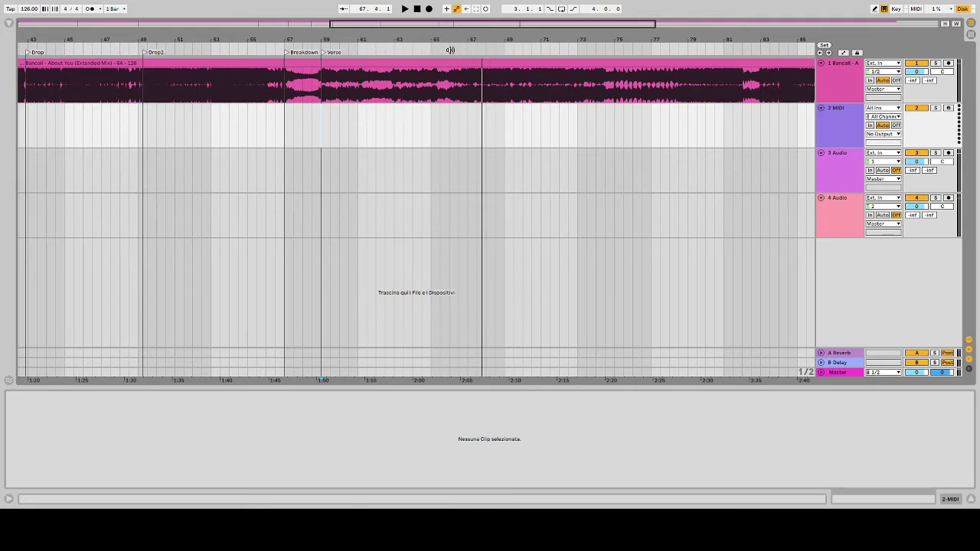
{"action": "left_click", "coordinate": [462, 49]}
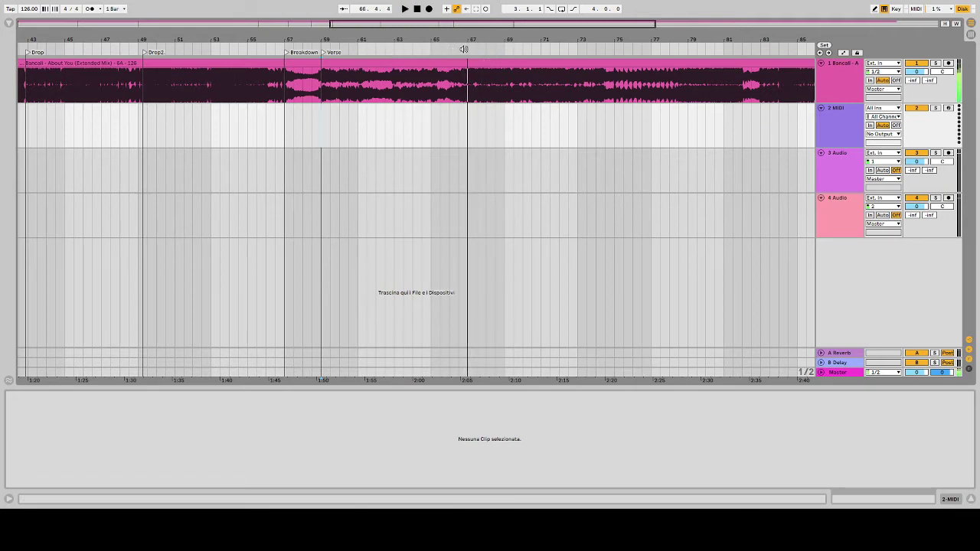
{"action": "left_click", "coordinate": [433, 49]}
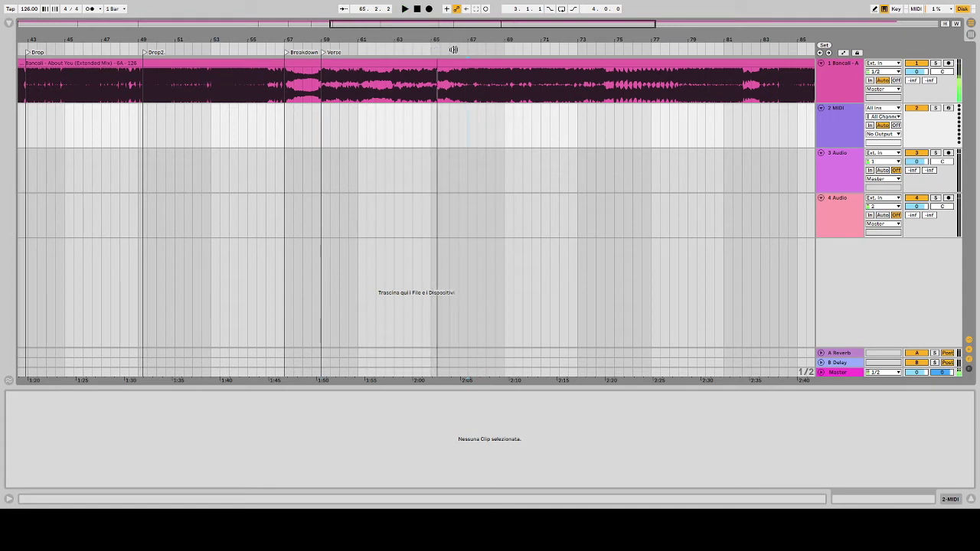
{"action": "left_click", "coordinate": [454, 49]}
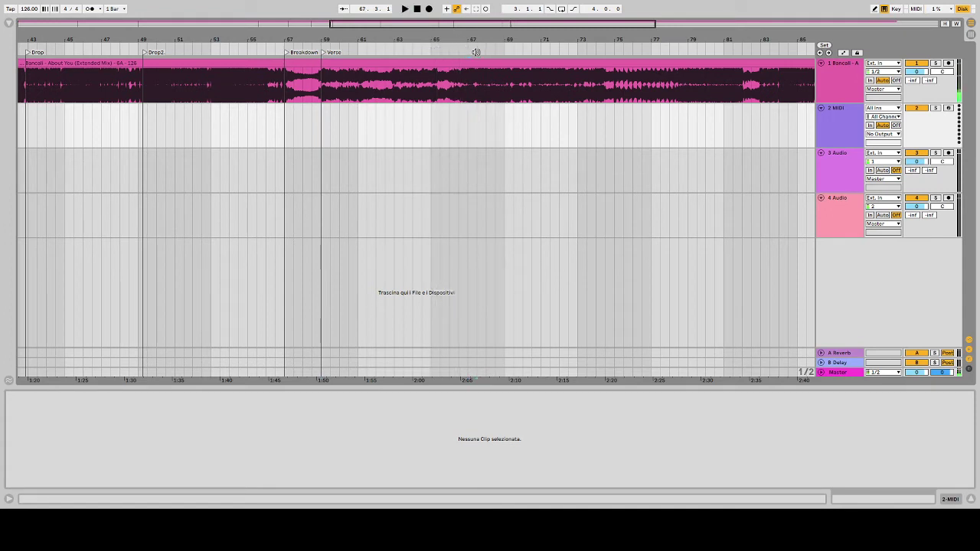
{"action": "left_click", "coordinate": [494, 75]}
{"action": "type", "text": "B"}
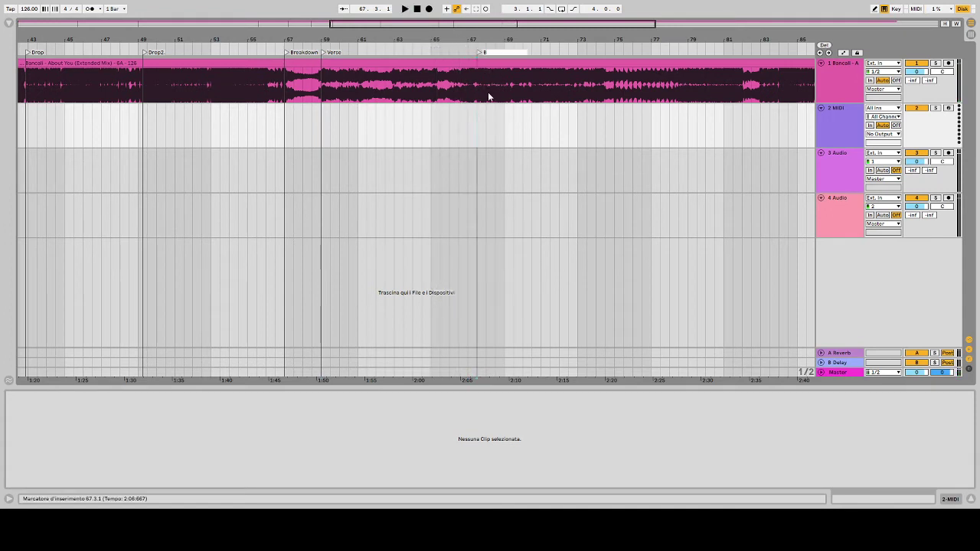
{"action": "type", "text": "reakdown/Verse"}
{"action": "key", "text": "Return"}
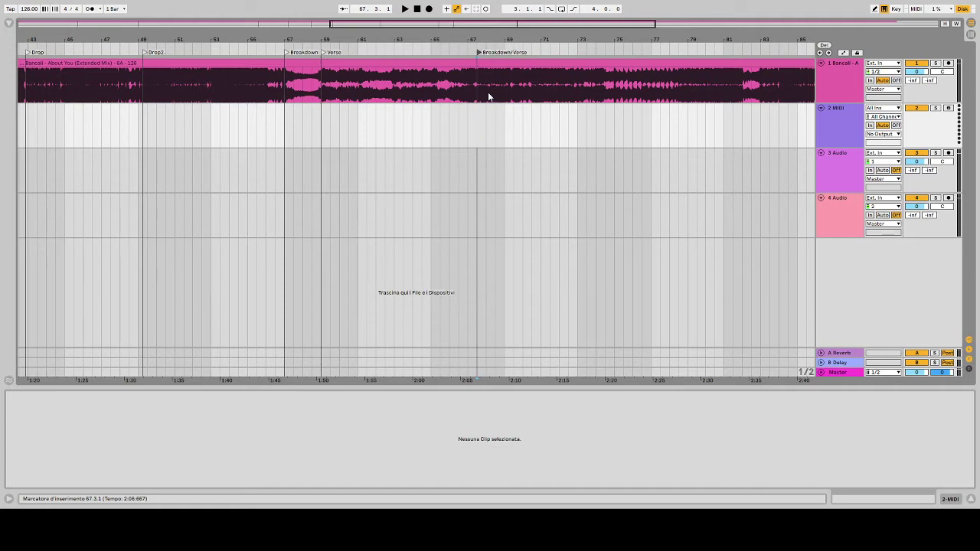
Skip ahead to listen around bar 74, stop, and add a locator named Building up at bar 75
{"action": "left_click", "coordinate": [594, 53]}
{"action": "left_click_drag", "start_coordinate": [617, 40], "coordinate": [418, 37]}
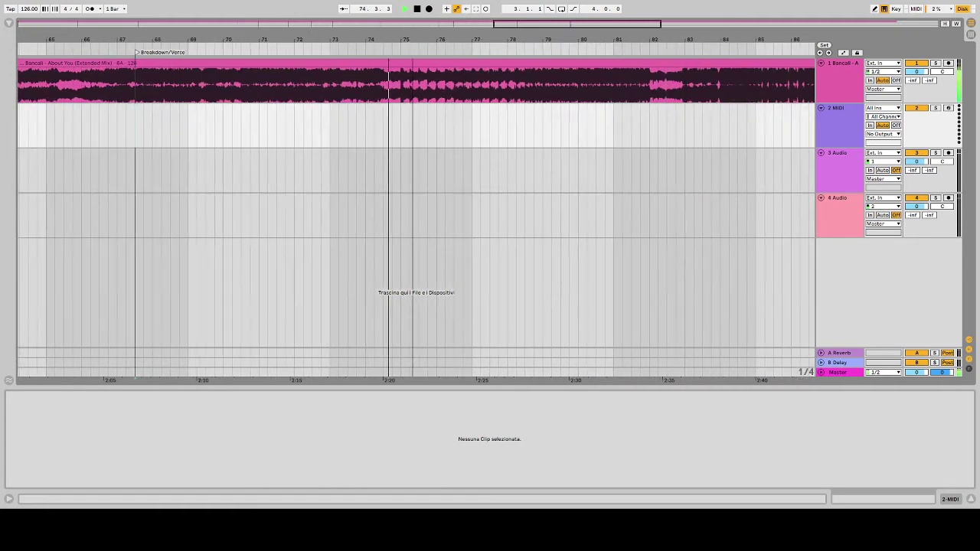
{"action": "key", "text": "space"}
{"action": "left_click", "coordinate": [404, 50]}
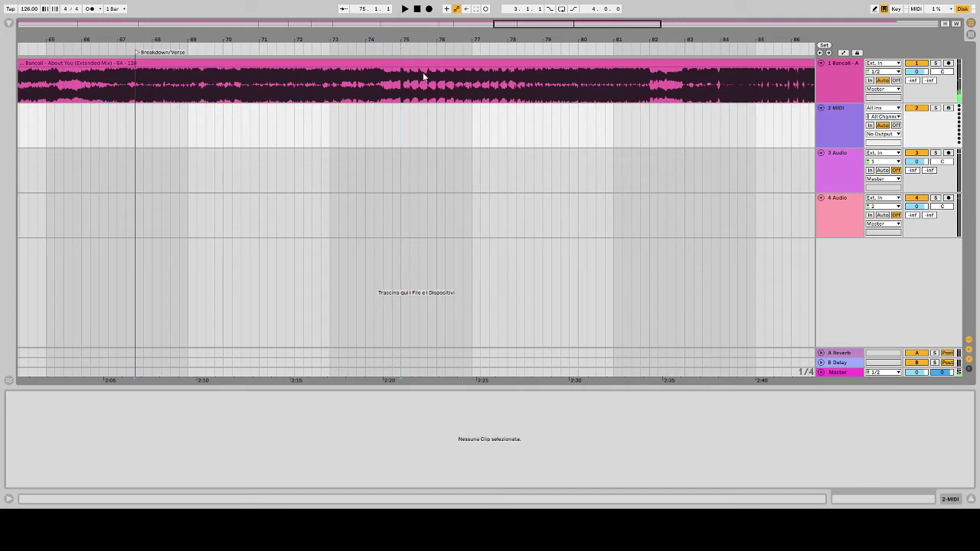
{"action": "left_click", "coordinate": [422, 72]}
{"action": "type", "text": "Bui"}
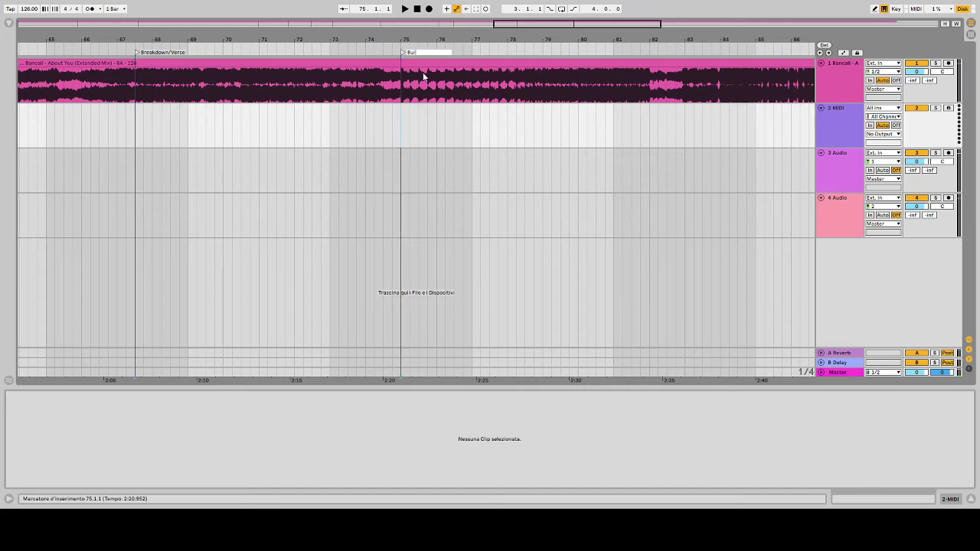
{"action": "type", "text": "lding up"}
{"action": "key", "text": "Return"}
Listen from the build-up into bar 85, replay bar 84, and add a locator named Pre-drop/Drop1 at bar 84
{"action": "key", "text": "space"}
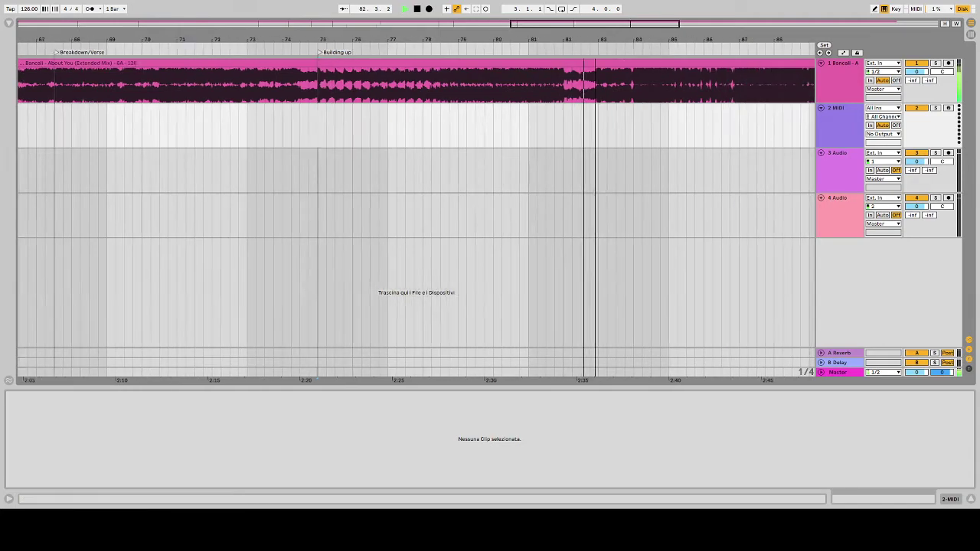
{"action": "left_click_drag", "start_coordinate": [463, 39], "coordinate": [427, 37]}
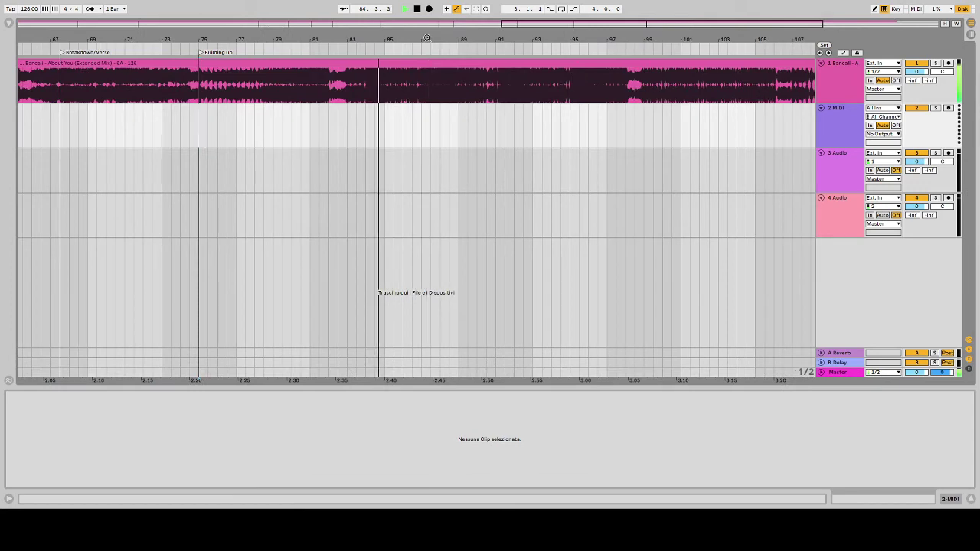
{"action": "key", "text": "space"}
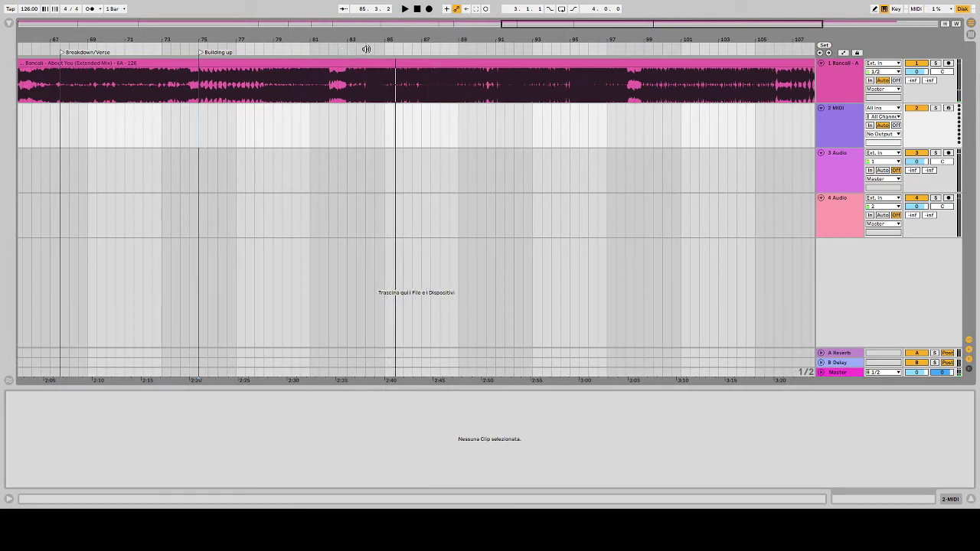
{"action": "left_click", "coordinate": [366, 50]}
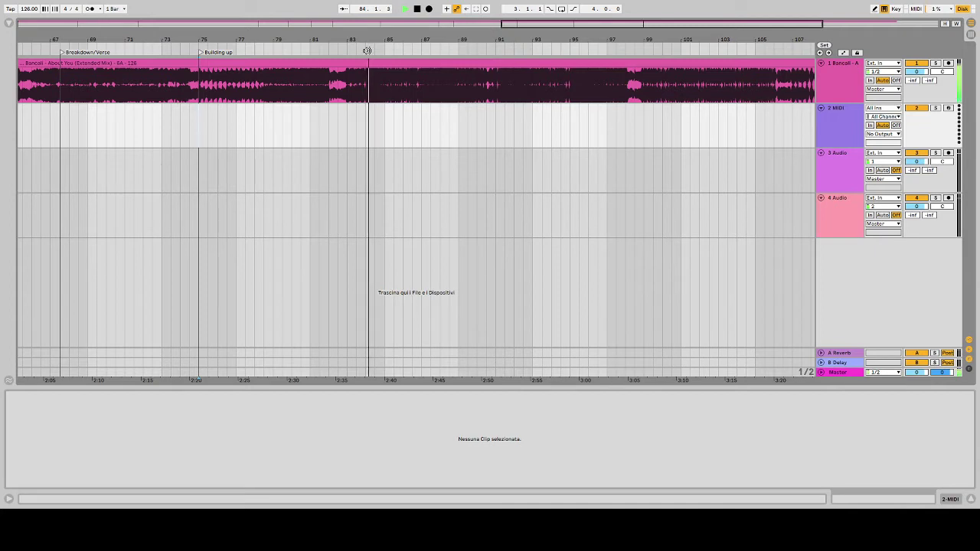
{"action": "left_click", "coordinate": [384, 76]}
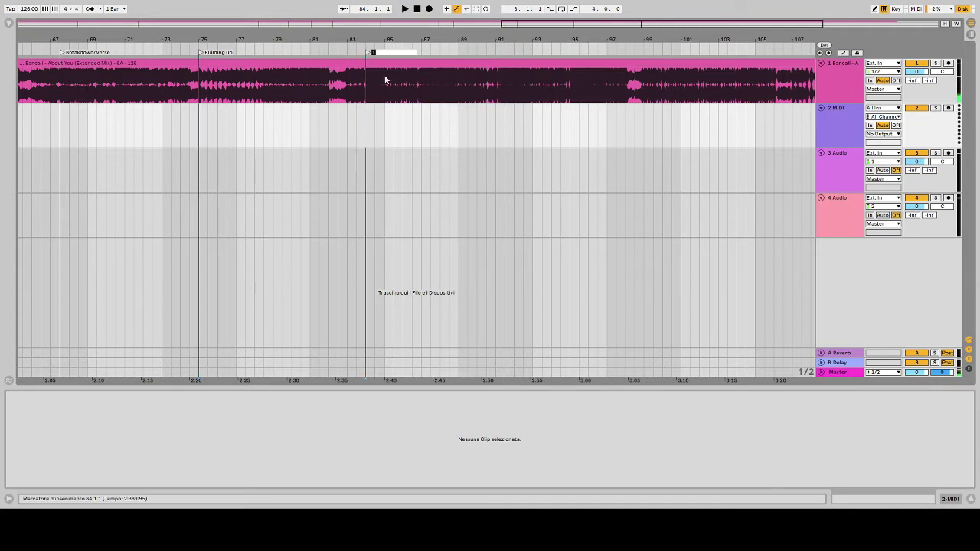
{"action": "type", "text": "Pre-drop/Drop1"}
{"action": "key", "text": "Return"}
Add a locator named Drop2 at bar 91
{"action": "left_click", "coordinate": [498, 55]}
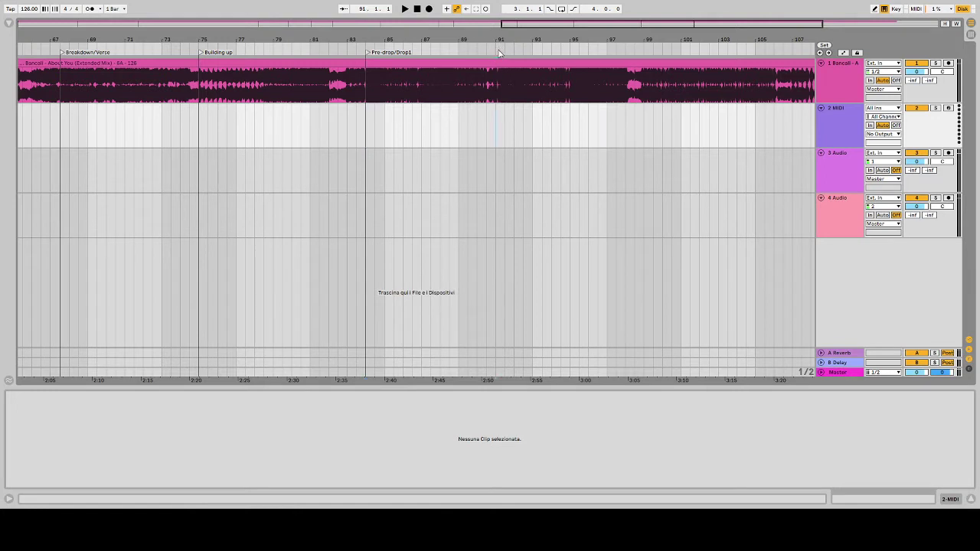
{"action": "left_click", "coordinate": [514, 78]}
{"action": "type", "text": "Drop2"}
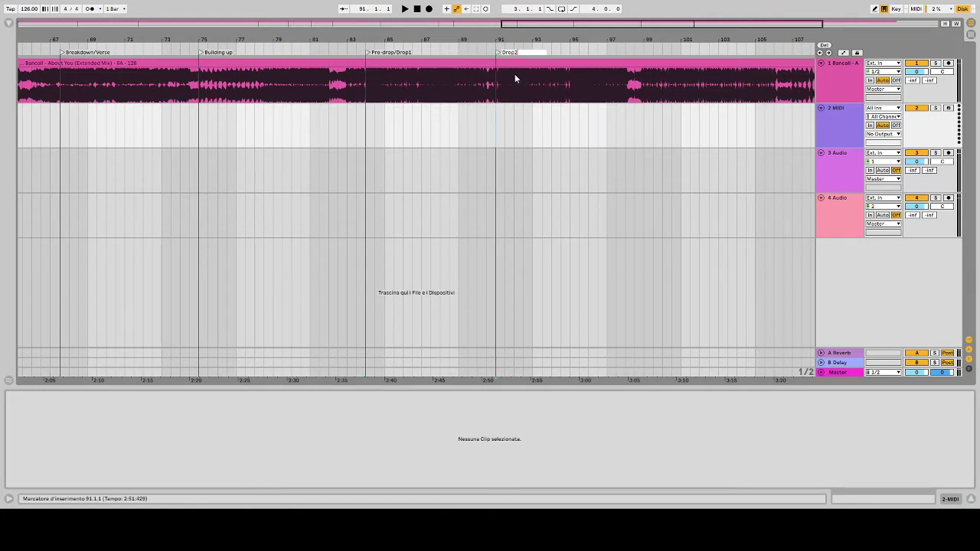
{"action": "key", "text": "Return"}
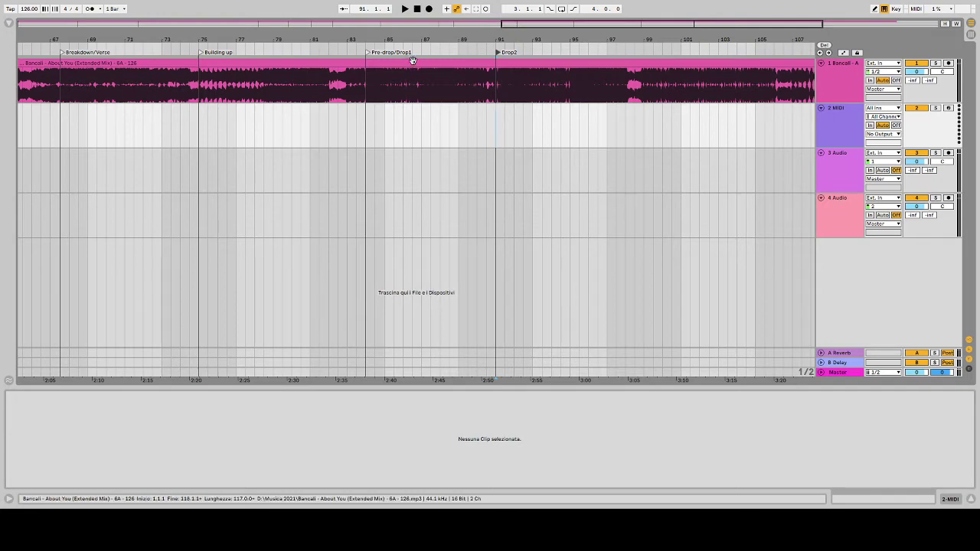
Listen in jumps from around bar 95 to bar 99, stop, and add a locator named Outro at bar 99
{"action": "left_click_drag", "start_coordinate": [493, 36], "coordinate": [291, 36]}
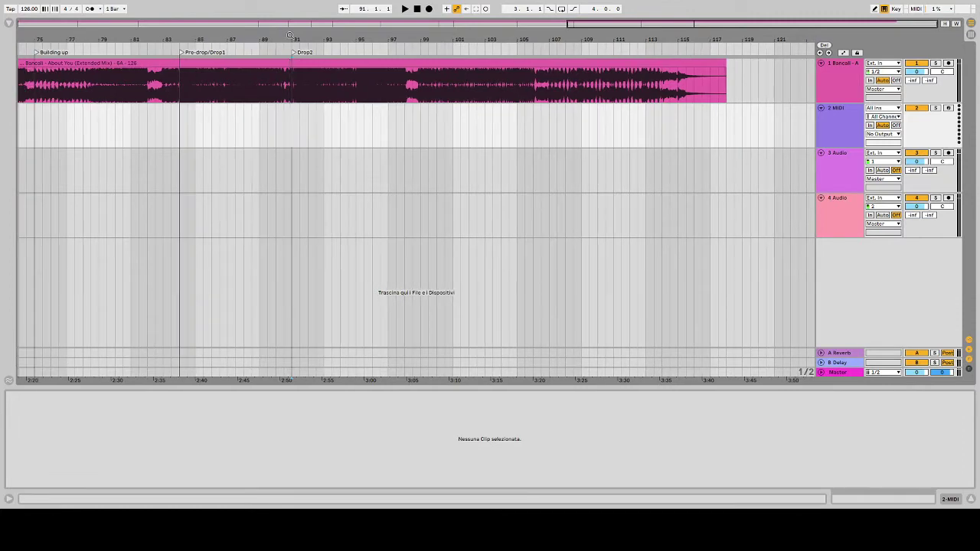
{"action": "left_click", "coordinate": [335, 52]}
{"action": "left_click_drag", "start_coordinate": [372, 42], "coordinate": [376, 44]}
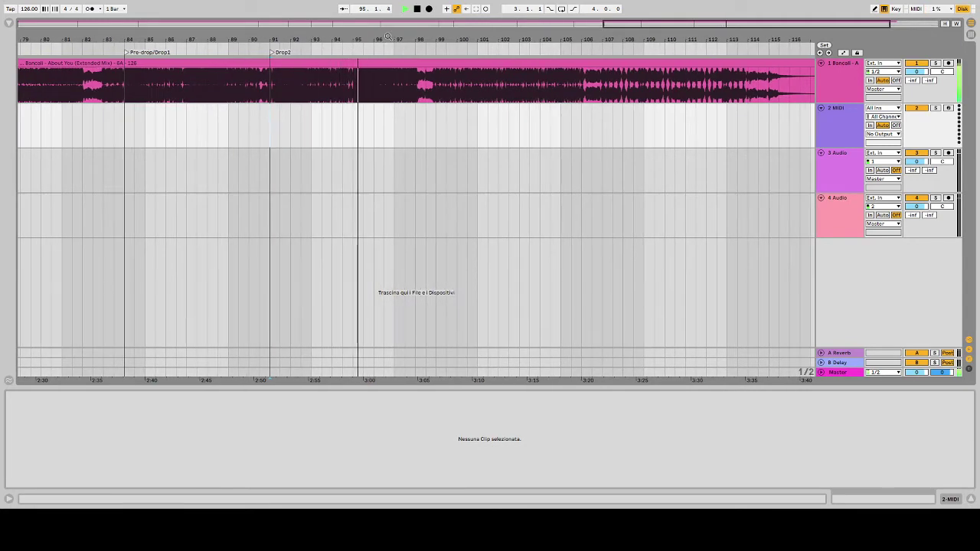
{"action": "left_click", "coordinate": [409, 47]}
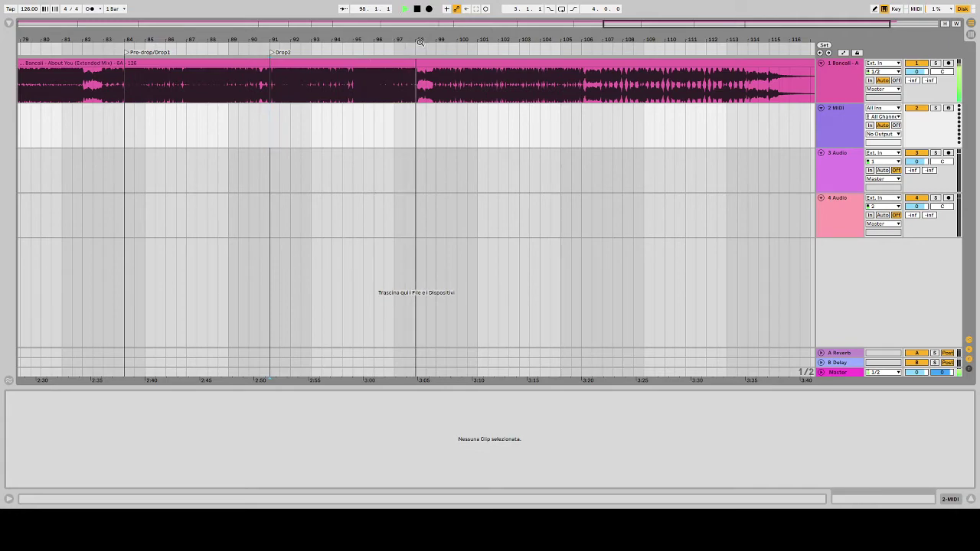
{"action": "left_click_drag", "start_coordinate": [421, 41], "coordinate": [367, 49]}
{"action": "key", "text": "space"}
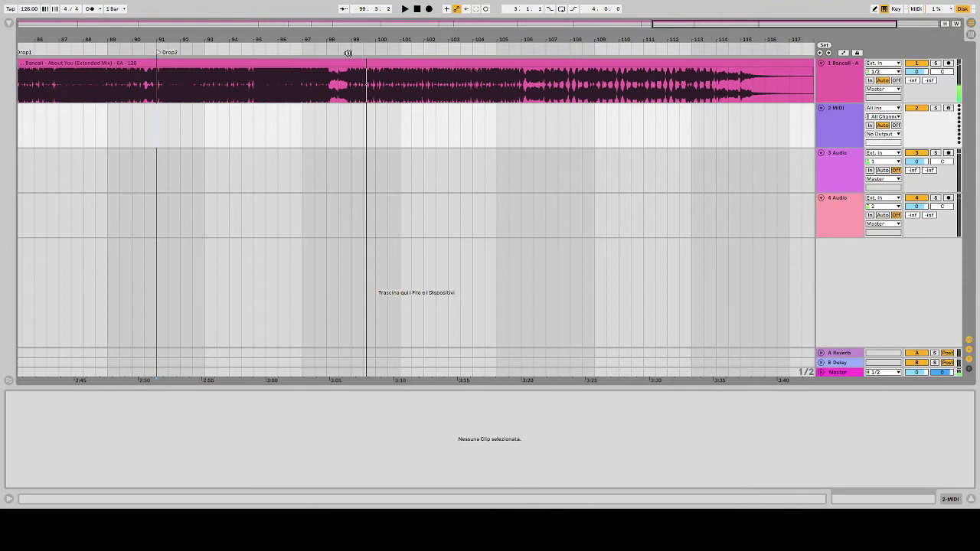
{"action": "left_click", "coordinate": [350, 52]}
{"action": "right_click", "coordinate": [346, 55]}
{"action": "left_click", "coordinate": [370, 79]}
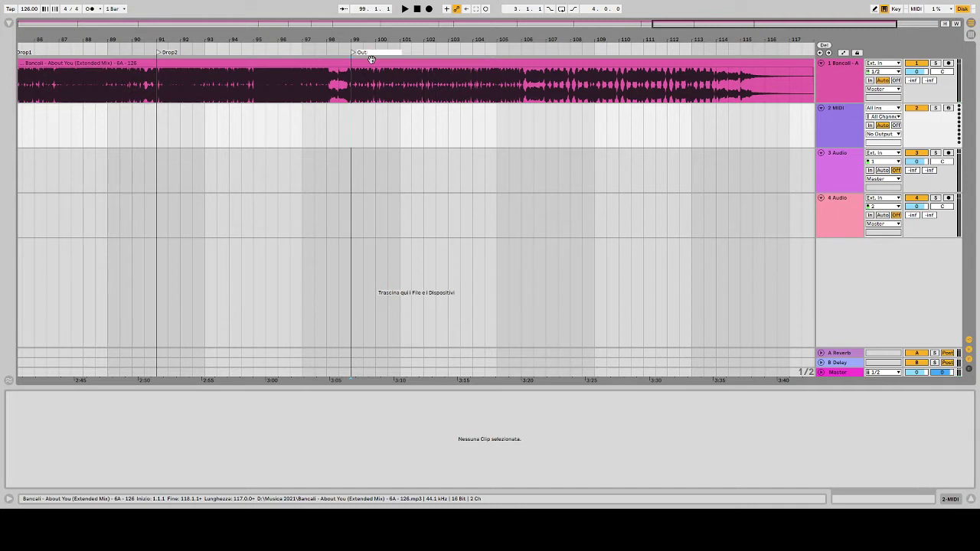
{"action": "key", "text": "Return"}
Listen to the outro around bars 105 to 107 and add a locator named Outro2 at bar 107
{"action": "left_click", "coordinate": [498, 55]}
{"action": "left_click_drag", "start_coordinate": [542, 38], "coordinate": [554, 36]}
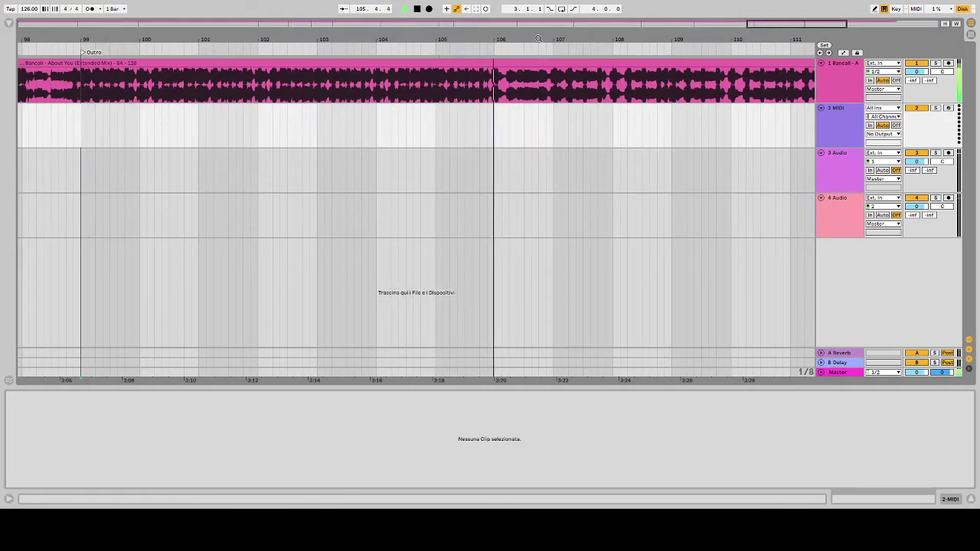
{"action": "scroll", "coordinate": [554, 36], "scroll_direction": "down", "scroll_amount": 3}
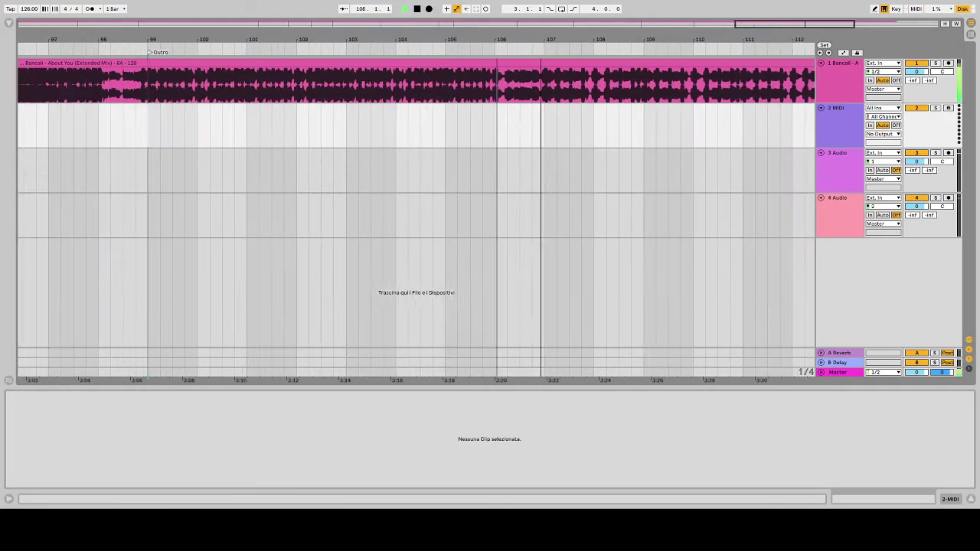
{"action": "left_click_drag", "start_coordinate": [397, 36], "coordinate": [487, 41]}
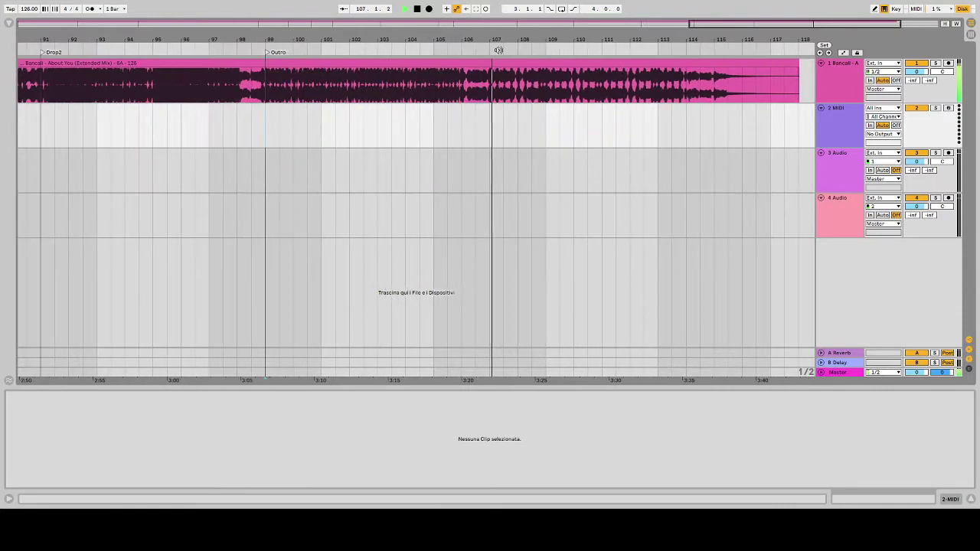
{"action": "left_click", "coordinate": [492, 51]}
{"action": "right_click", "coordinate": [493, 51]}
{"action": "left_click", "coordinate": [522, 81]}
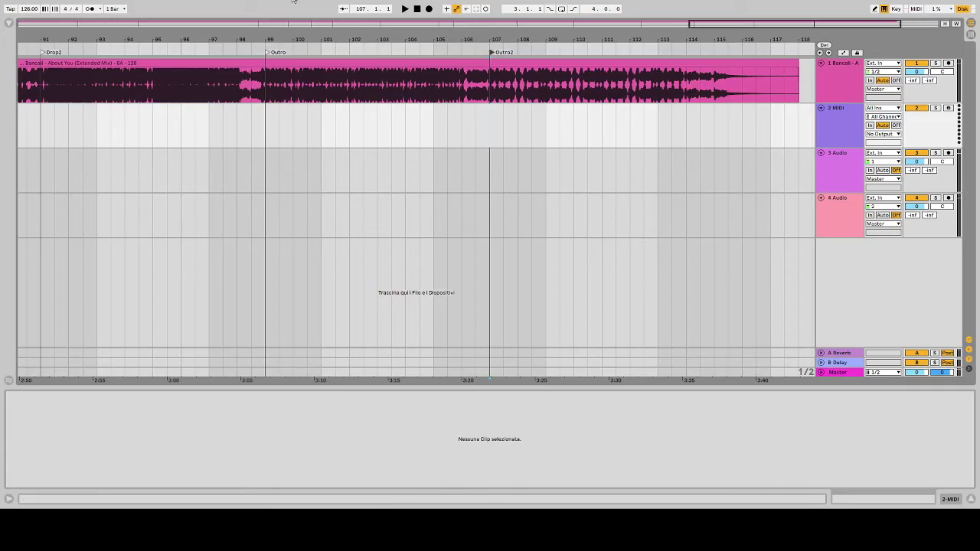
Review the named locators across the whole arrangement, from Intro to Outro2
{"action": "left_click_drag", "start_coordinate": [290, 35], "coordinate": [661, 32]}
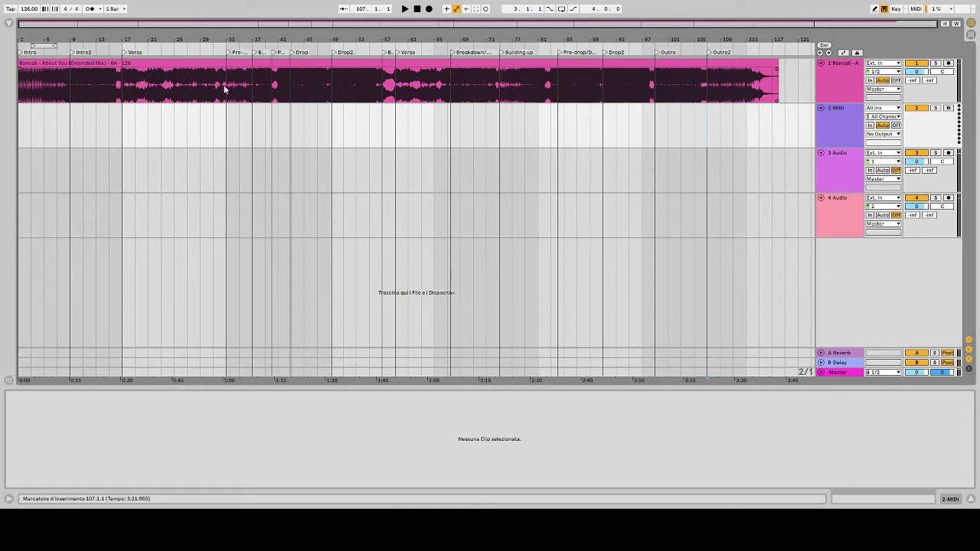
{"action": "scroll", "coordinate": [232, 37], "scroll_direction": "up", "scroll_amount": 4}
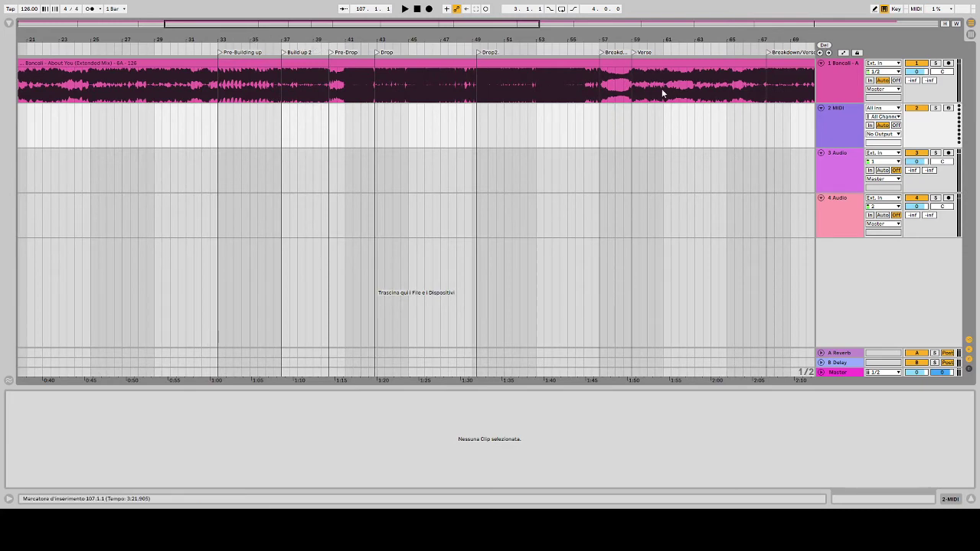
{"action": "left_click_drag", "start_coordinate": [742, 40], "coordinate": [259, 43]}
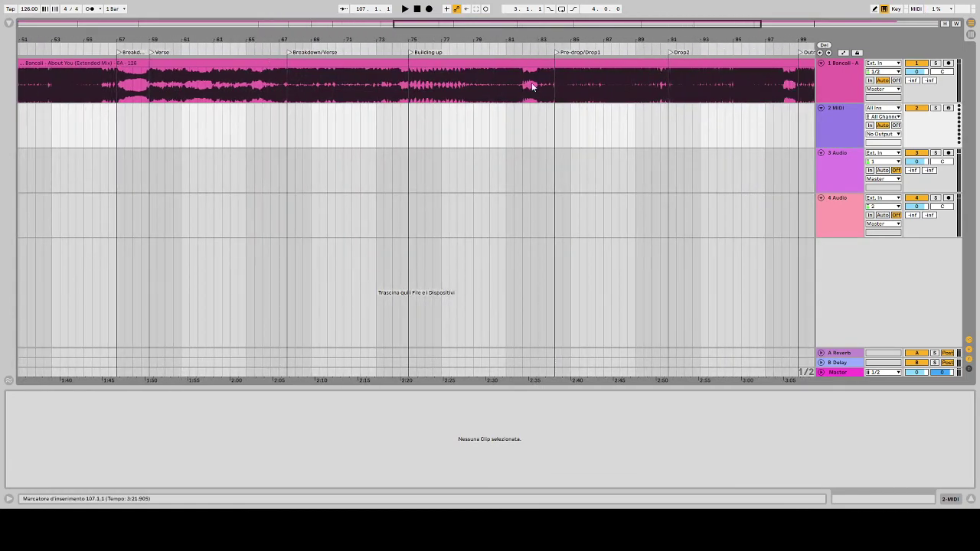
{"action": "left_click_drag", "start_coordinate": [745, 39], "coordinate": [745, 9]}
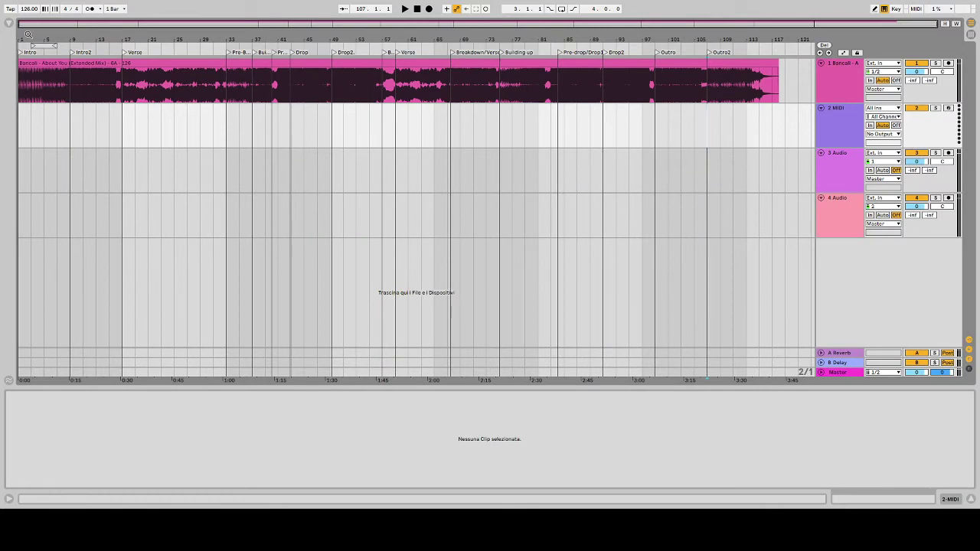
{"action": "mouse_move", "coordinate": [29, 35]}
{"action": "left_mouse_down"}
{"action": "mouse_move", "coordinate": [29, 45]}
{"action": "mouse_move", "coordinate": [28, 35]}
{"action": "left_mouse_up"}
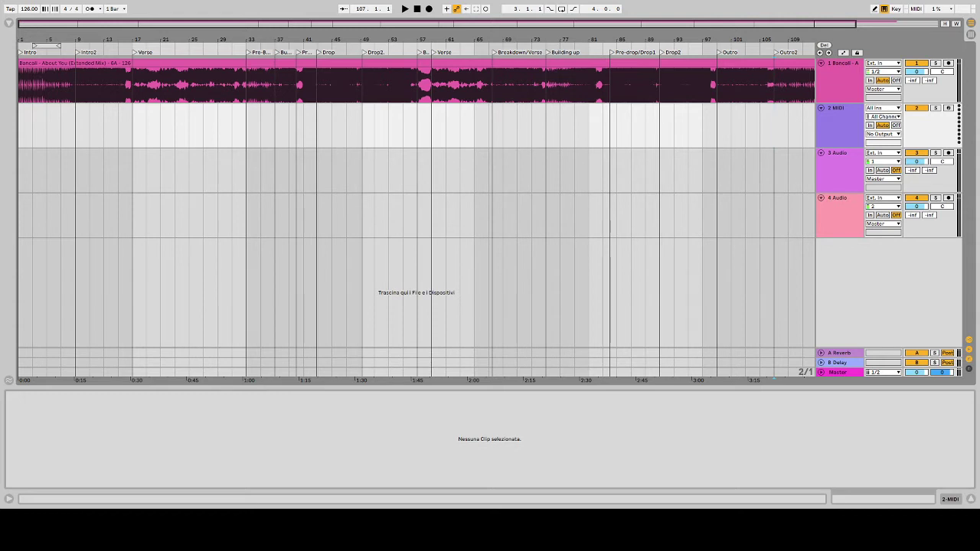
Play the track briefly from bar 1, return to the start, and listen to the transition into Intro2 at bar 9
{"action": "left_click", "coordinate": [417, 10]}
{"action": "key", "text": "space"}
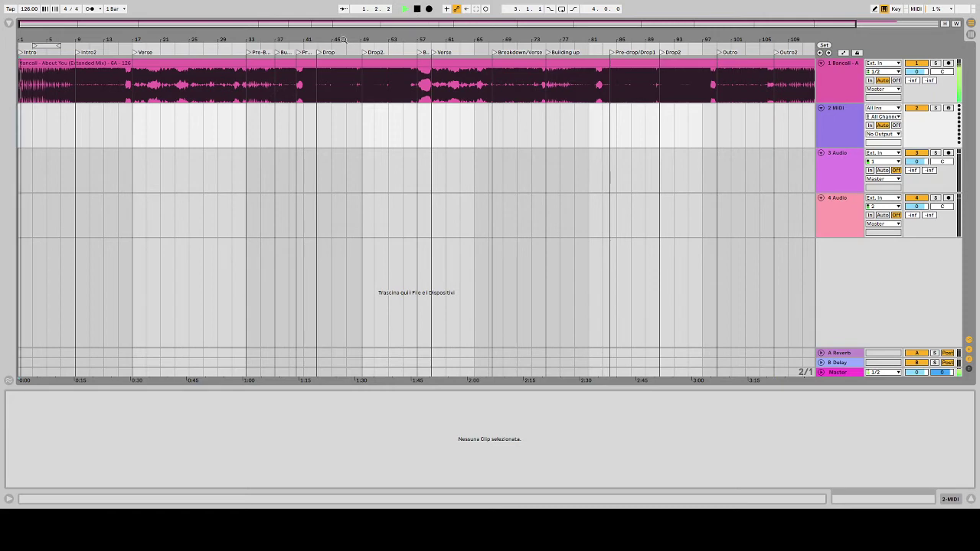
{"action": "key", "text": "space"}
{"action": "left_click", "coordinate": [417, 10]}
{"action": "left_click_drag", "start_coordinate": [39, 33], "coordinate": [39, 70]}
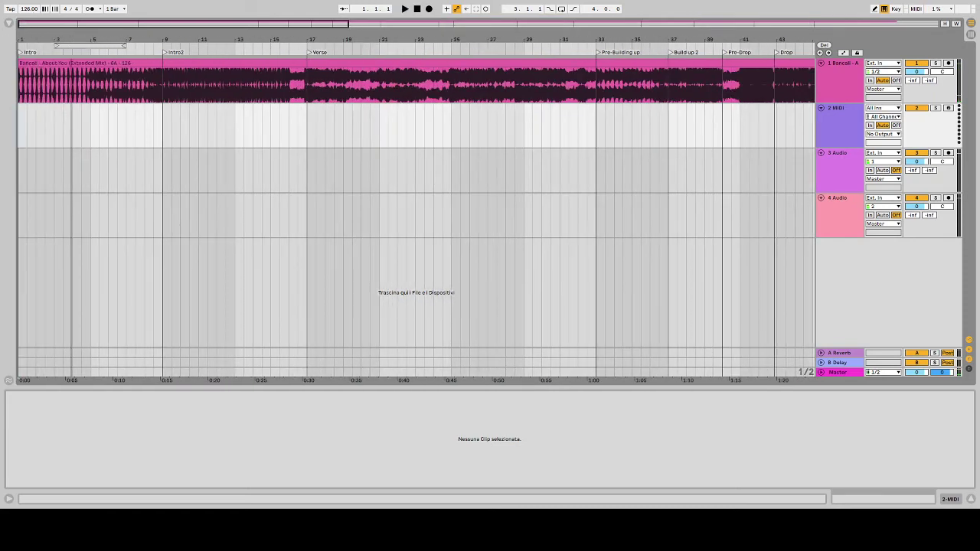
{"action": "left_click", "coordinate": [156, 44]}
{"action": "left_click_drag", "start_coordinate": [177, 39], "coordinate": [186, 49]}
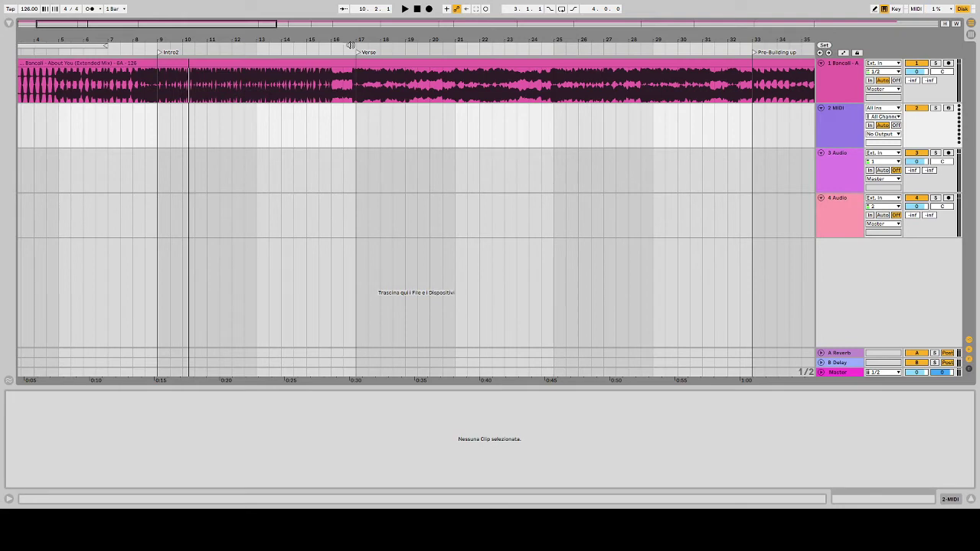
Listen to the transition into the first Verse at bar 17 and stop playback around bar 19
{"action": "left_click_drag", "start_coordinate": [350, 45], "coordinate": [206, 40]}
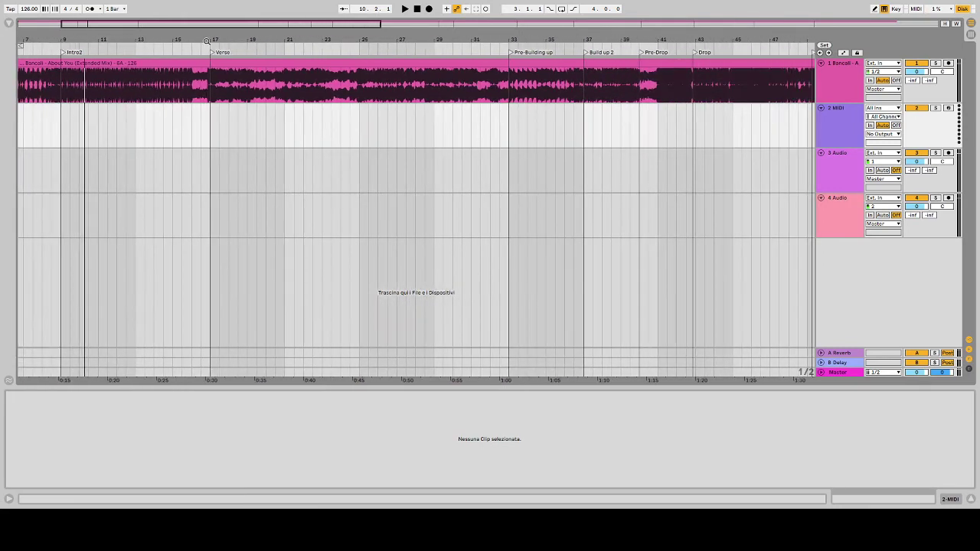
{"action": "left_click", "coordinate": [206, 46]}
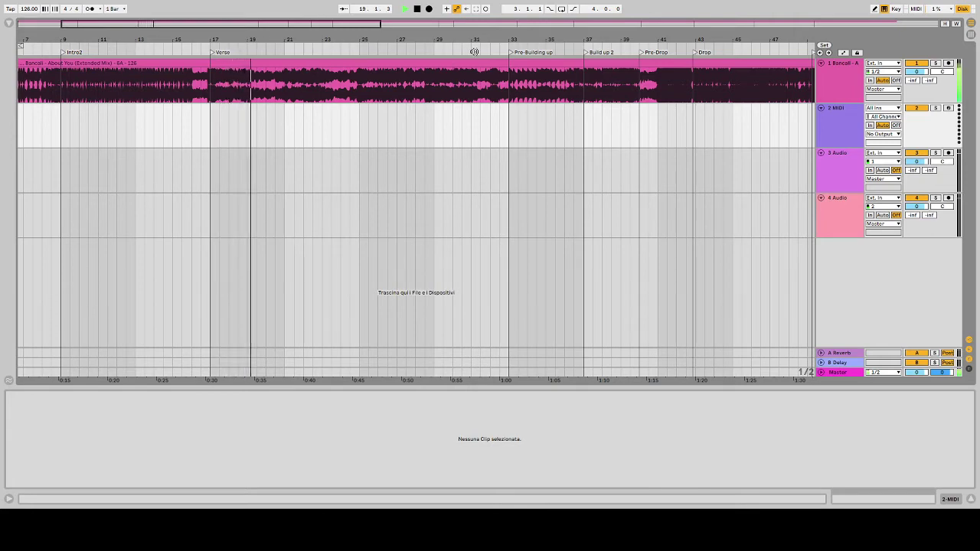
{"action": "key", "text": "space"}
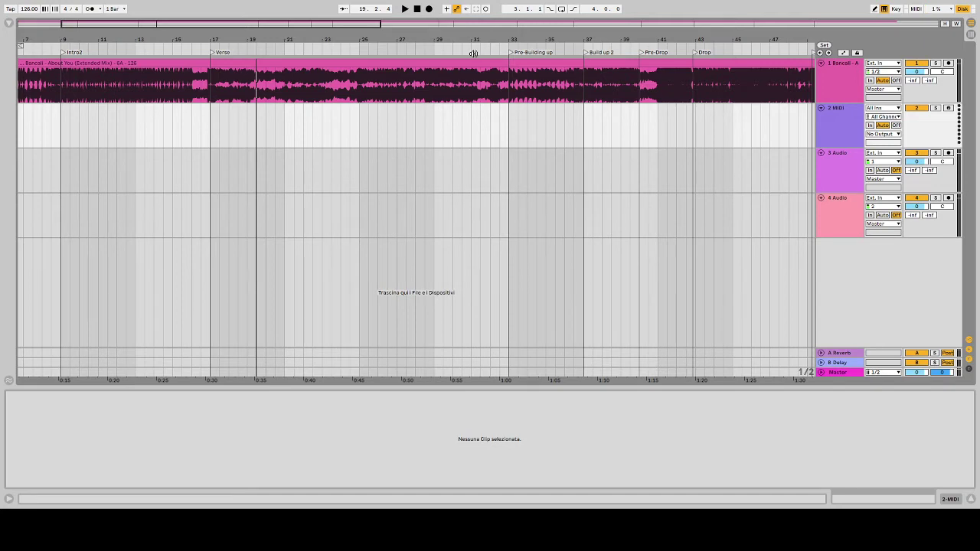
Listen to the build-up sections from just before bar 33 through the Pre-Drop and stop at the end of bar 40
{"action": "left_click", "coordinate": [504, 50]}
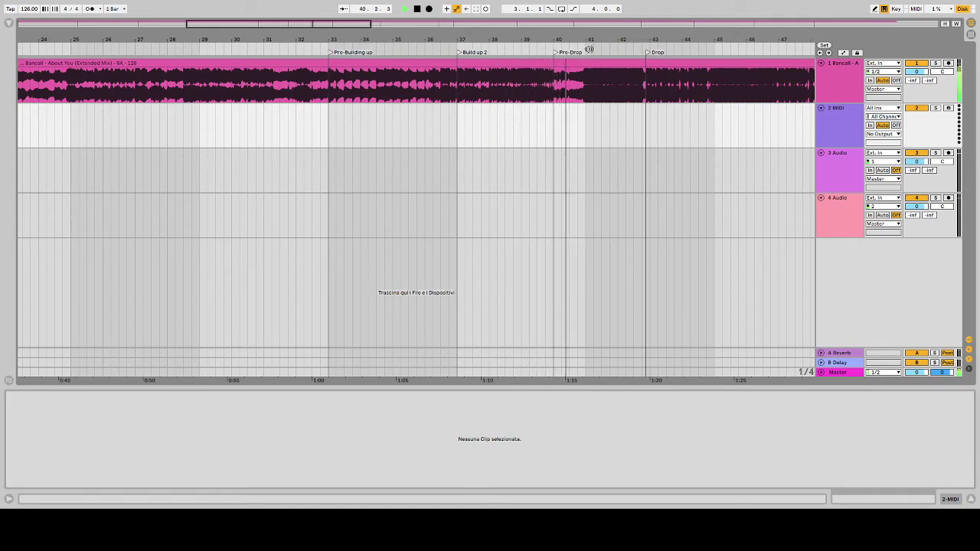
{"action": "left_click_drag", "start_coordinate": [588, 40], "coordinate": [439, 44]}
{"action": "key", "text": "space"}
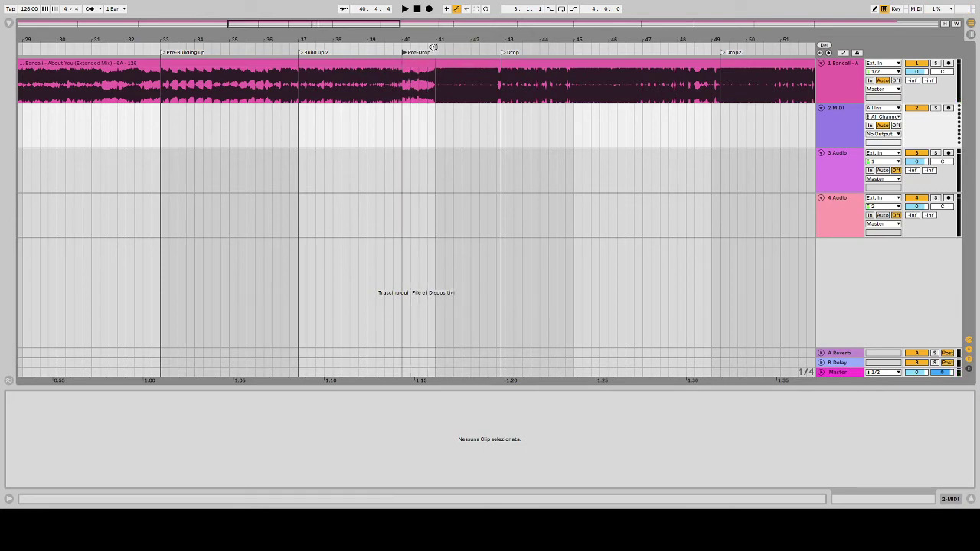
Play from around bar 41 into the Drop section and stop at bar 45
{"action": "left_click_drag", "start_coordinate": [440, 41], "coordinate": [392, 43]}
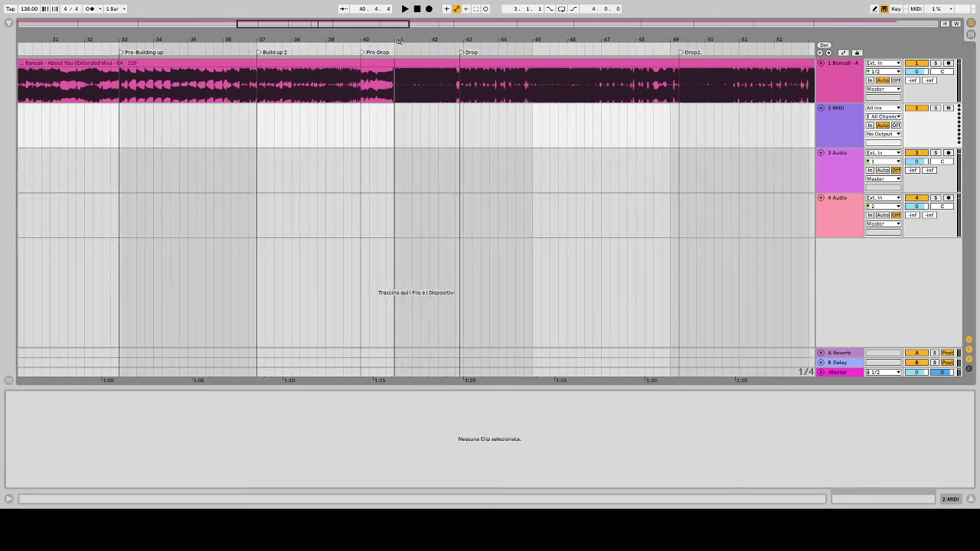
{"action": "left_click", "coordinate": [391, 52]}
{"action": "left_click_drag", "start_coordinate": [402, 40], "coordinate": [301, 44]}
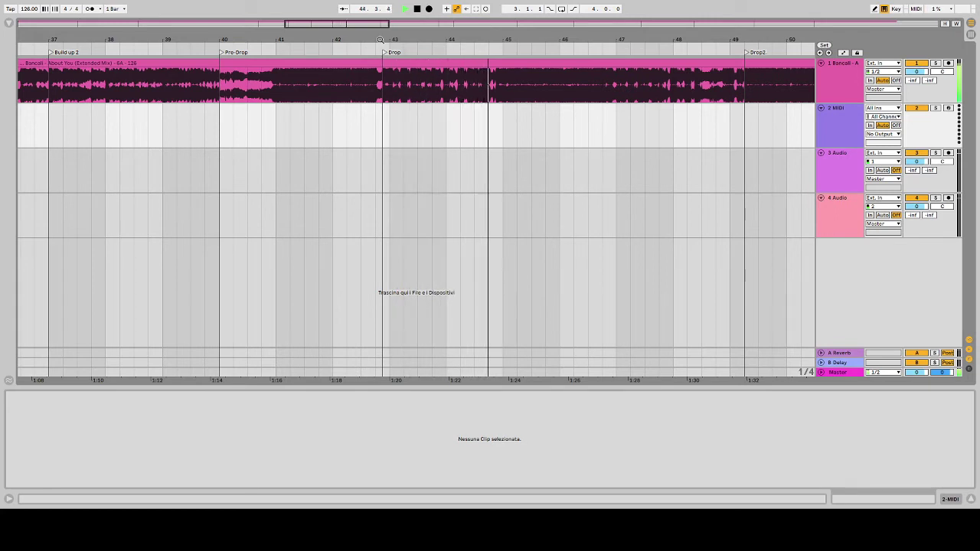
{"action": "key", "text": "space"}
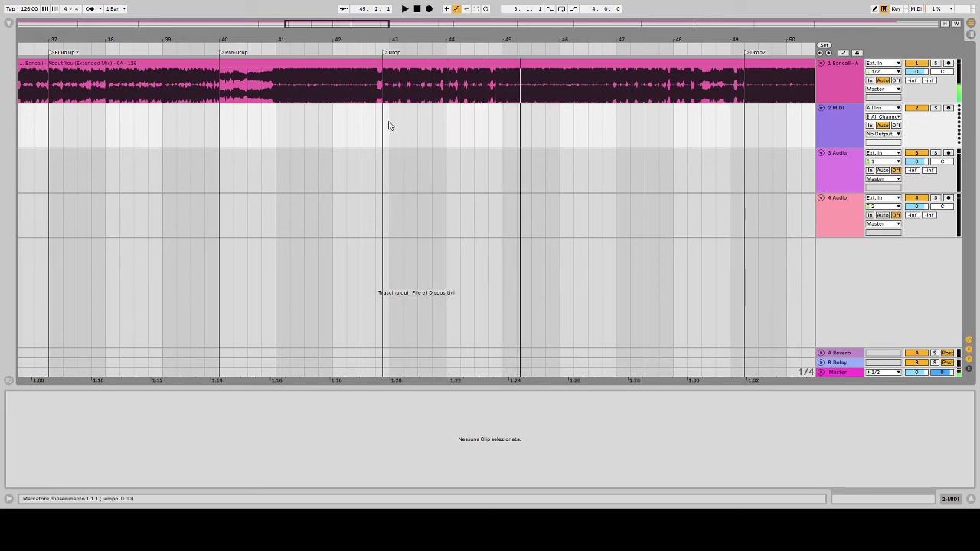
Highlight the Drop span from bar 43 to 49 and the Drop2 span from 49.2.1 to bar 57 on the MIDI track
{"action": "left_click_drag", "start_coordinate": [390, 125], "coordinate": [736, 147]}
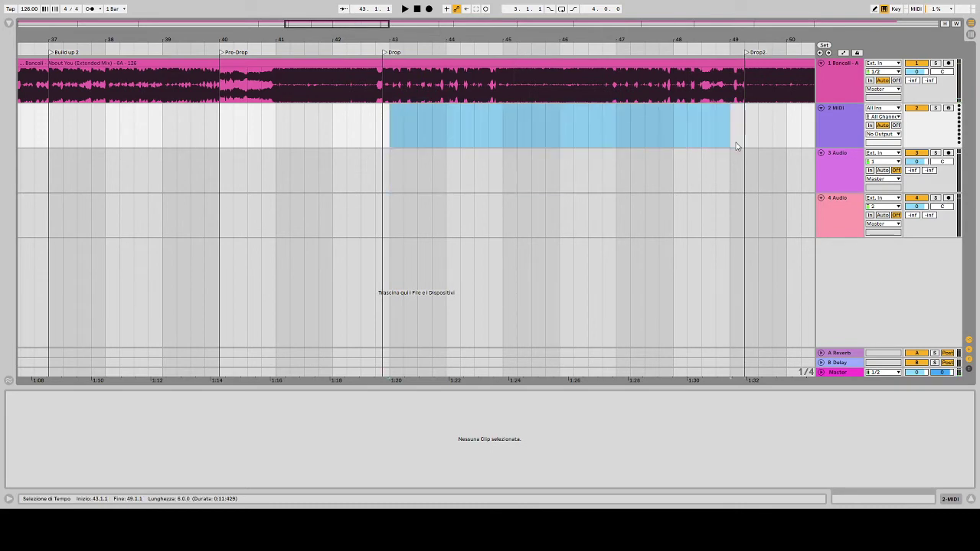
{"action": "left_click_drag", "start_coordinate": [678, 39], "coordinate": [460, 6]}
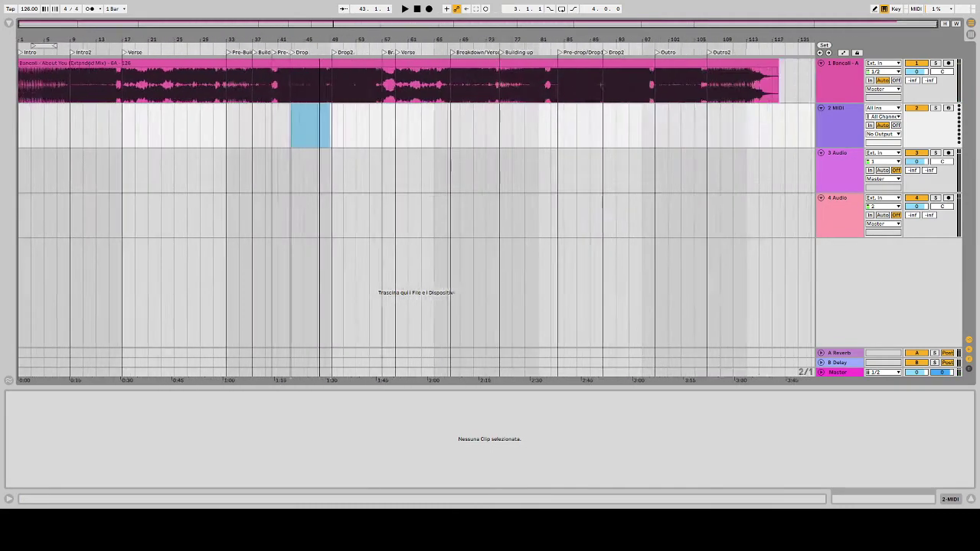
{"action": "left_click_drag", "start_coordinate": [320, 38], "coordinate": [321, 70]}
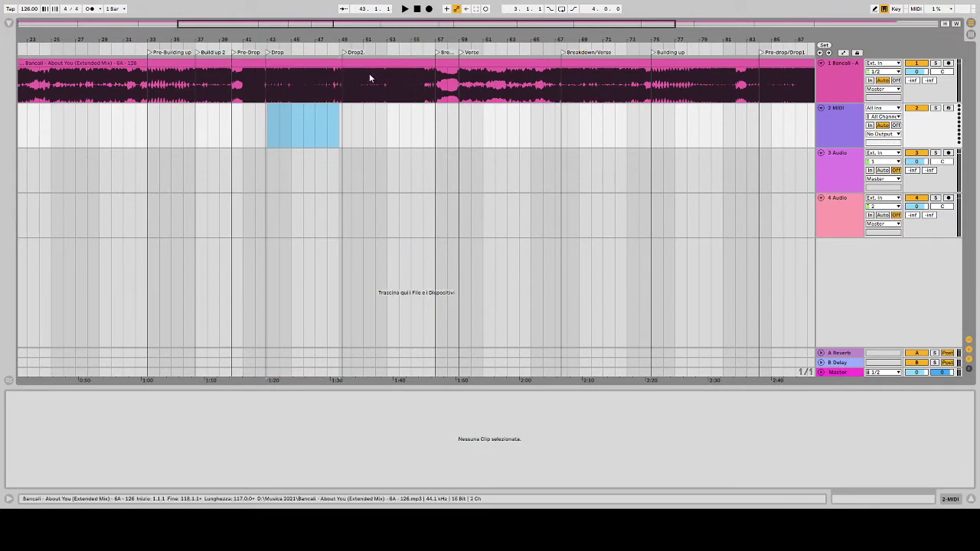
{"action": "left_click_drag", "start_coordinate": [344, 127], "coordinate": [431, 122]}
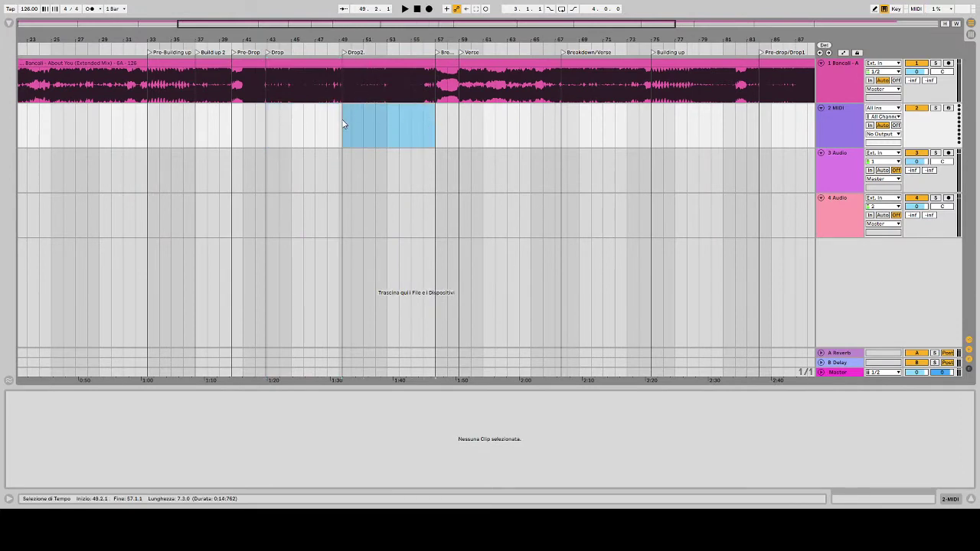
{"action": "left_click_drag", "start_coordinate": [343, 125], "coordinate": [431, 136]}
{"action": "left_click_drag", "start_coordinate": [346, 38], "coordinate": [346, 91]}
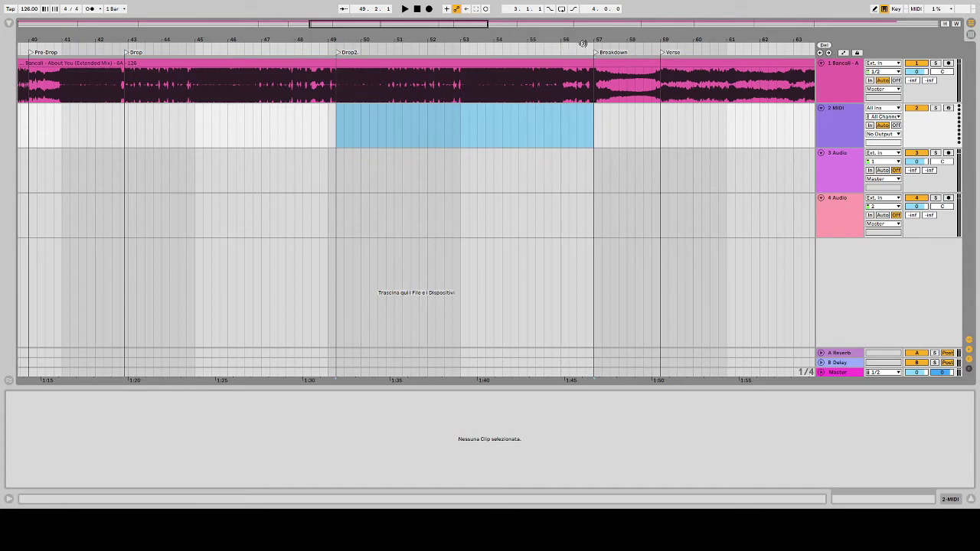
Listen to the transition into the Breakdown from around bar 56 and into Breakdown/Verse from around bar 64
{"action": "left_click_drag", "start_coordinate": [587, 42], "coordinate": [257, 37]}
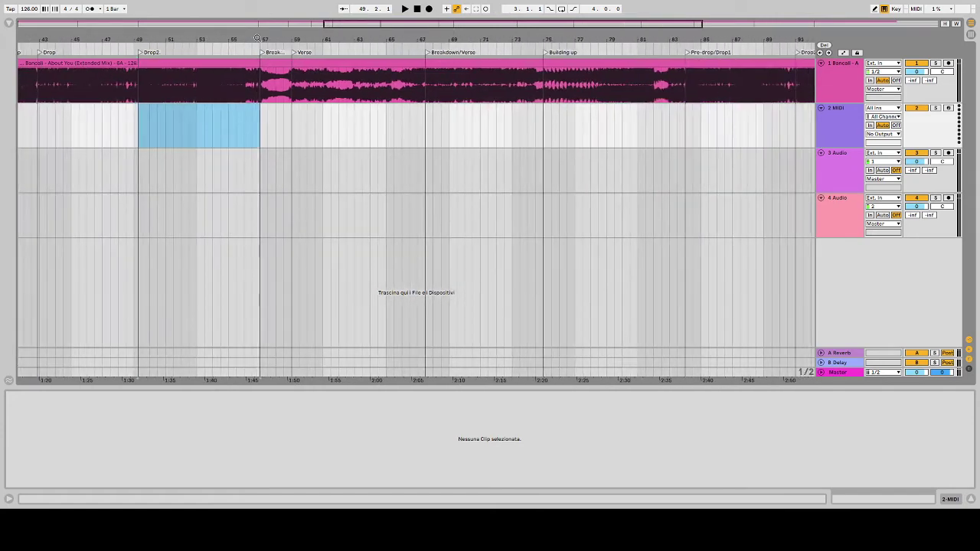
{"action": "left_click", "coordinate": [253, 52]}
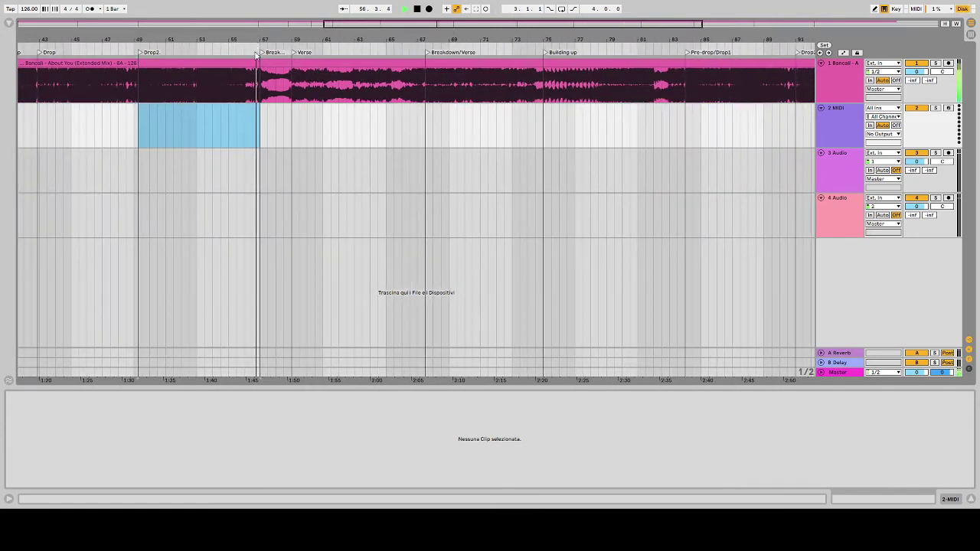
{"action": "left_click", "coordinate": [371, 49]}
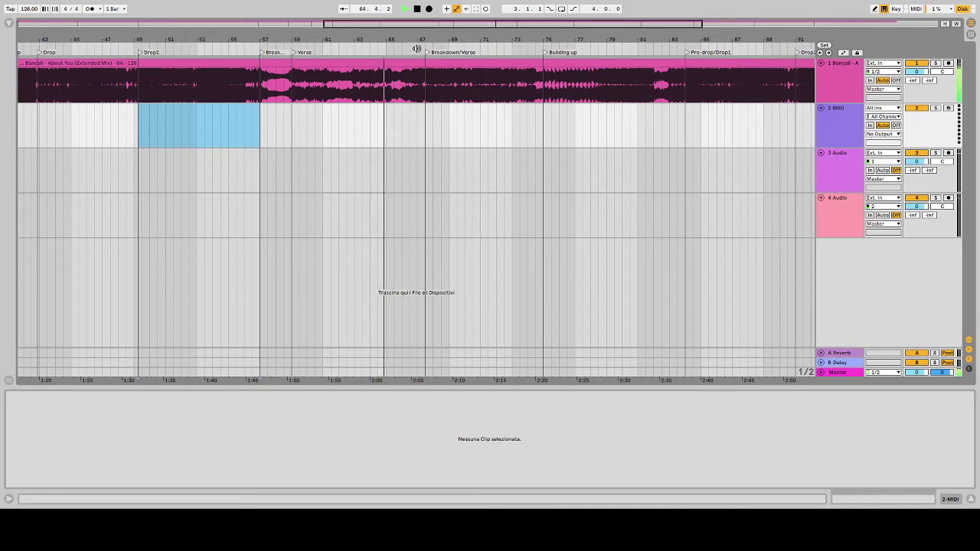
{"action": "left_click_drag", "start_coordinate": [423, 39], "coordinate": [301, 37]}
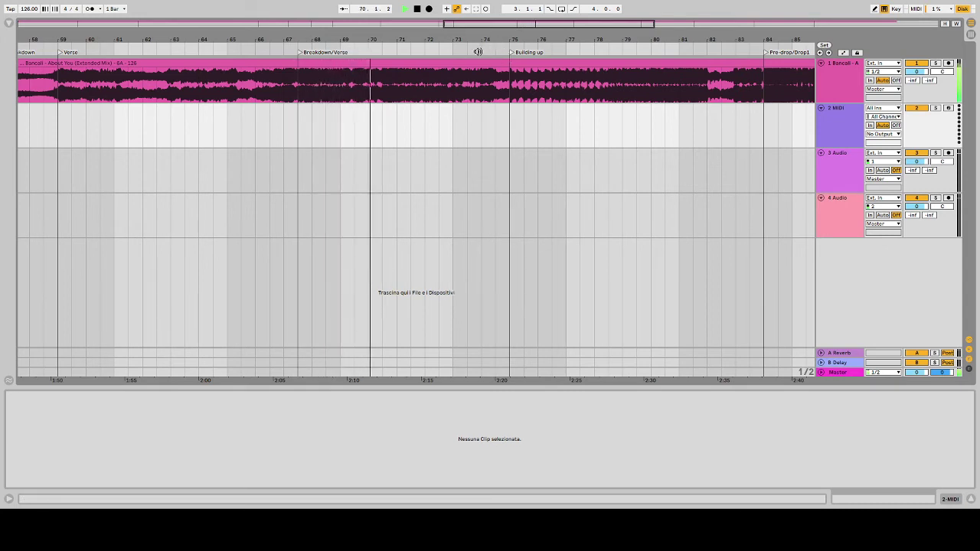
Play the transition into the Building up section from around bar 74
{"action": "left_click", "coordinate": [490, 50]}
{"action": "key", "text": "space"}
{"action": "left_click_drag", "start_coordinate": [510, 39], "coordinate": [235, 16]}
{"action": "key", "text": "space"}
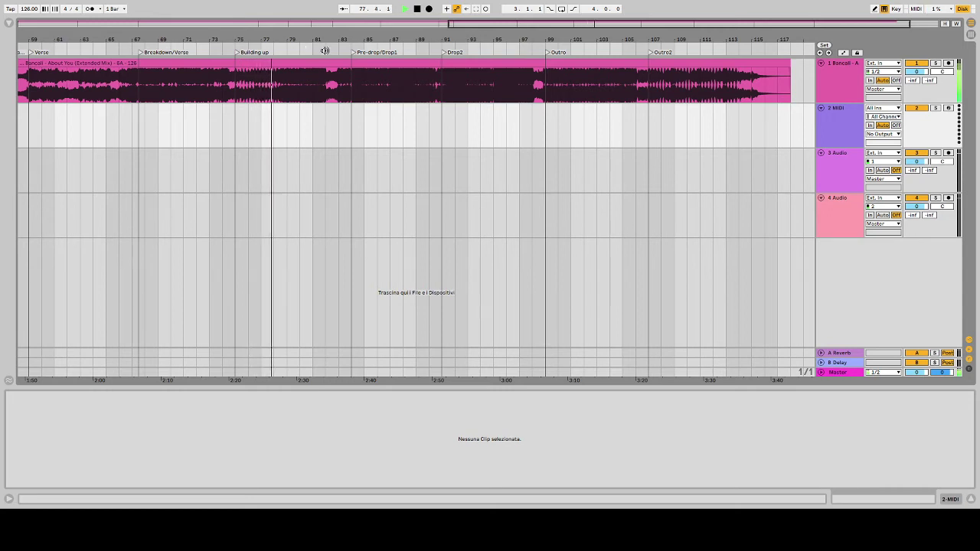
Play from around bar 83 through Pre-drop/Drop1 and Drop2 into the Outro and stop at about bar 100
{"action": "key", "text": "space"}
{"action": "left_click", "coordinate": [334, 48]}
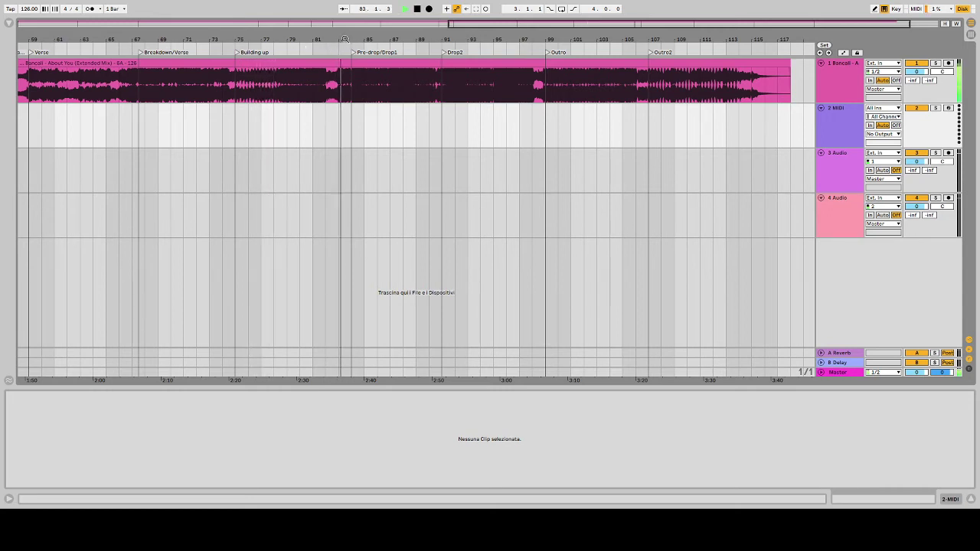
{"action": "left_click_drag", "start_coordinate": [335, 40], "coordinate": [234, 44]}
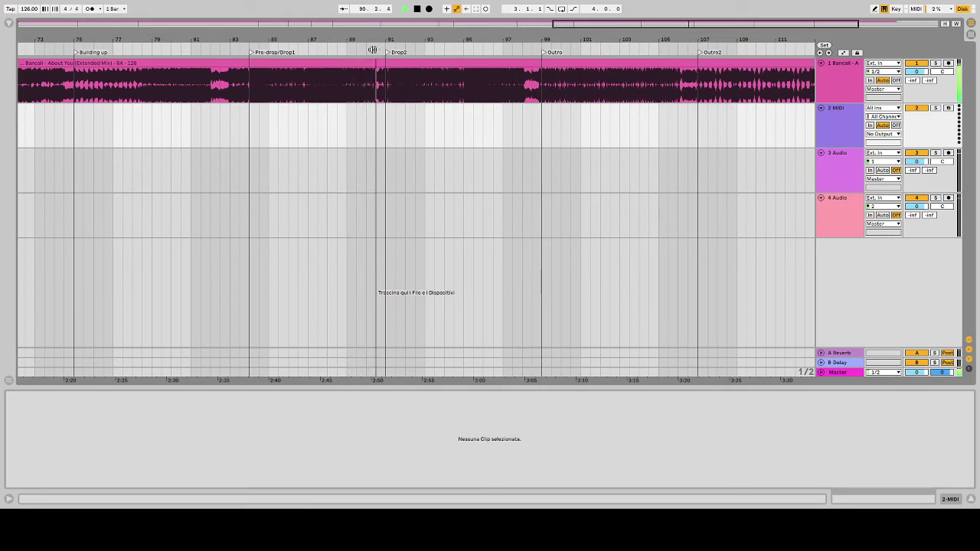
{"action": "mouse_move", "coordinate": [386, 40]}
{"action": "left_mouse_down"}
{"action": "mouse_move", "coordinate": [386, 29]}
{"action": "mouse_move", "coordinate": [387, 50]}
{"action": "left_mouse_up"}
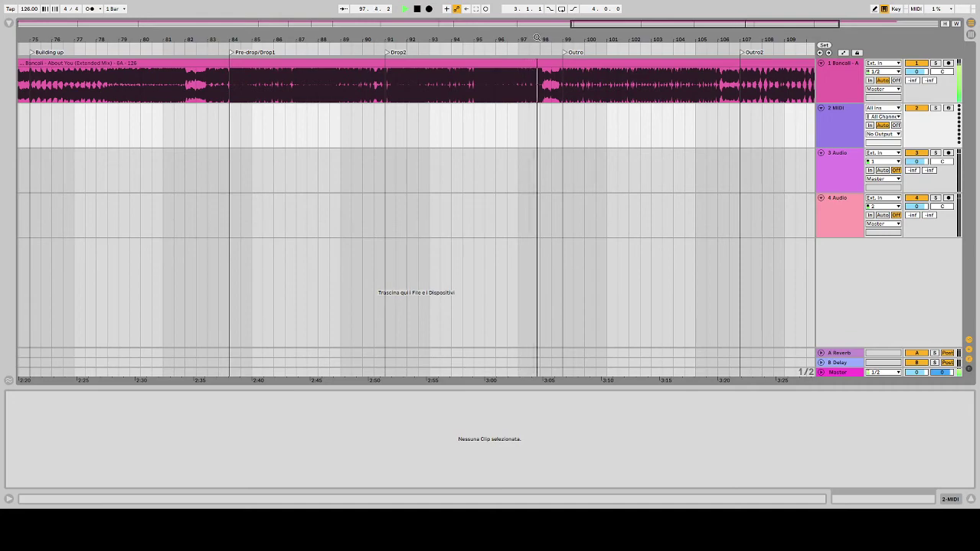
{"action": "left_click_drag", "start_coordinate": [571, 36], "coordinate": [636, 36]}
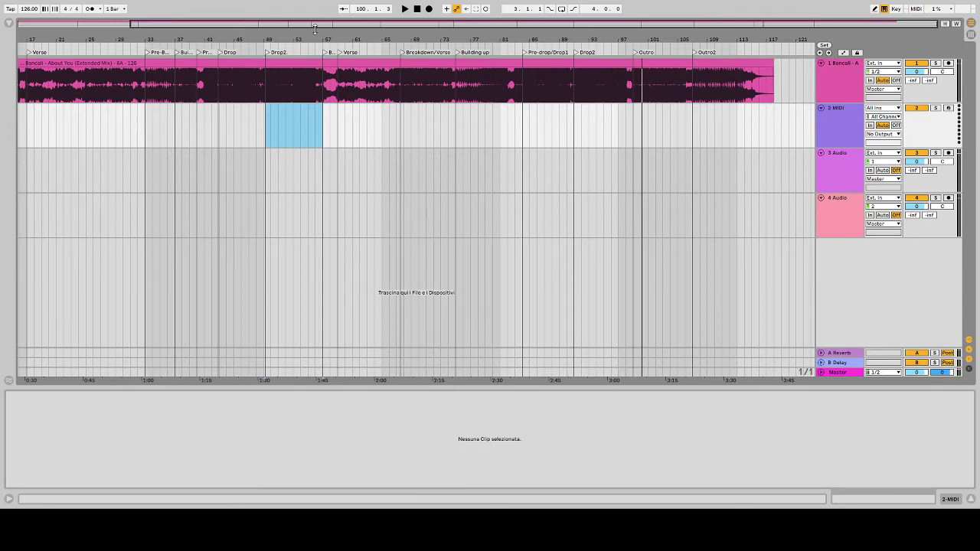
Highlight bars 1 to 17, 75 to 83 and 99 to 118 one after another on the About You audio track
{"action": "left_click_drag", "start_coordinate": [314, 36], "coordinate": [369, 35]}
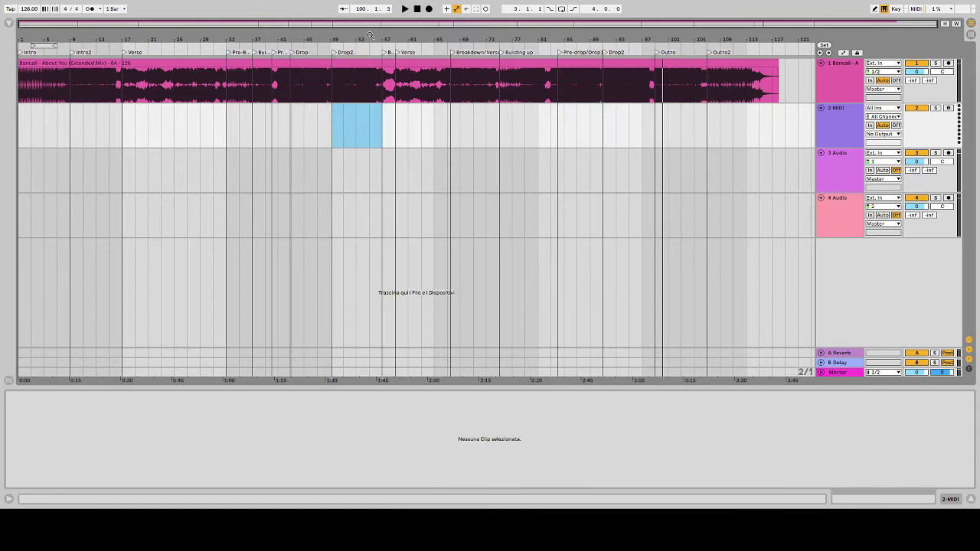
{"action": "left_click", "coordinate": [422, 176]}
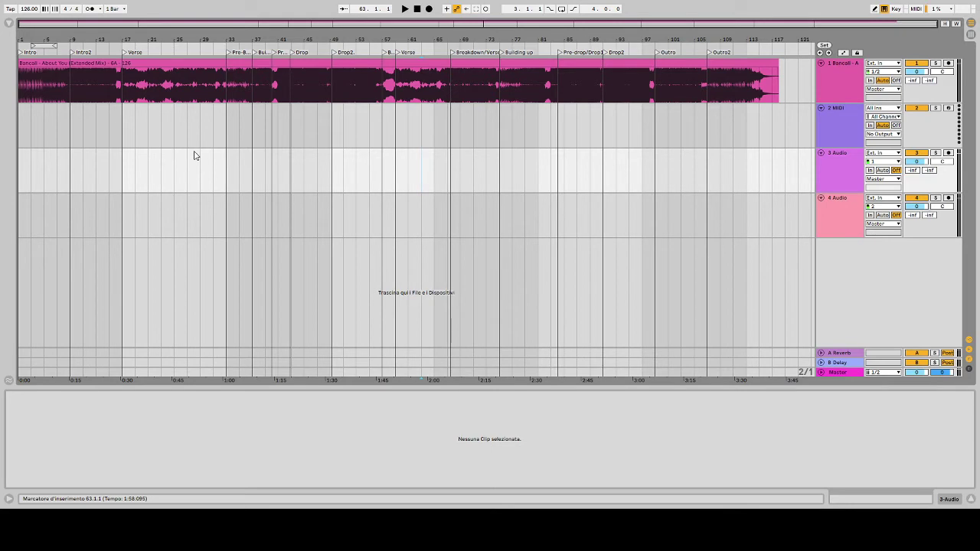
{"action": "left_click_drag", "start_coordinate": [127, 137], "coordinate": [18, 129]}
{"action": "left_click", "coordinate": [122, 99]}
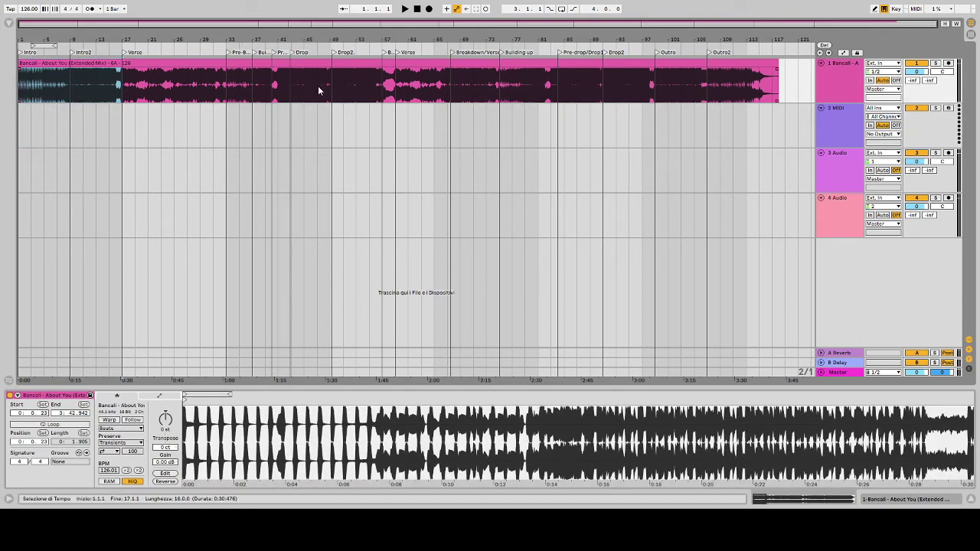
{"action": "left_click_drag", "start_coordinate": [500, 84], "coordinate": [550, 82]}
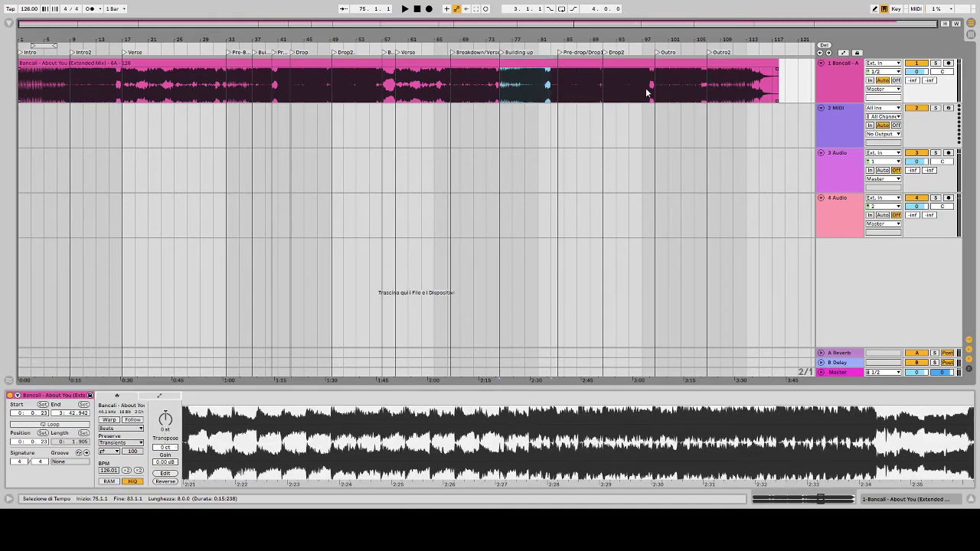
{"action": "left_click_drag", "start_coordinate": [654, 90], "coordinate": [779, 101]}
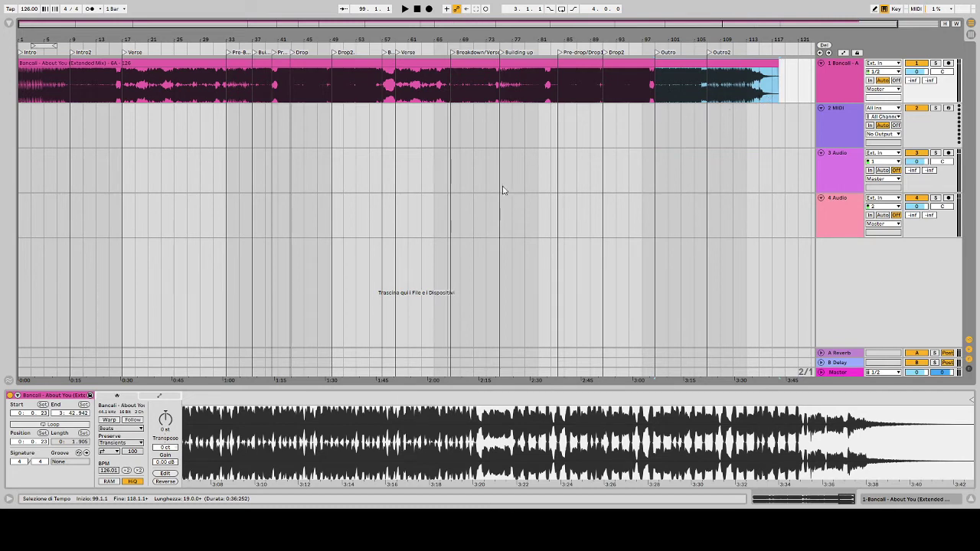
Return to the song start and highlight bars 1 to 9, followed by bars 1 to 17, on the MIDI track
{"action": "left_click_drag", "start_coordinate": [198, 40], "coordinate": [191, 38]}
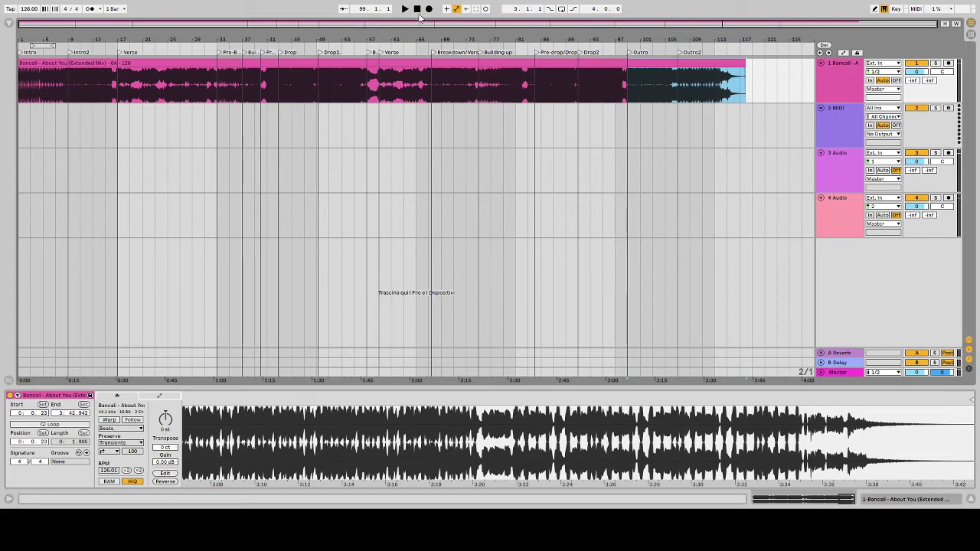
{"action": "left_click", "coordinate": [418, 11]}
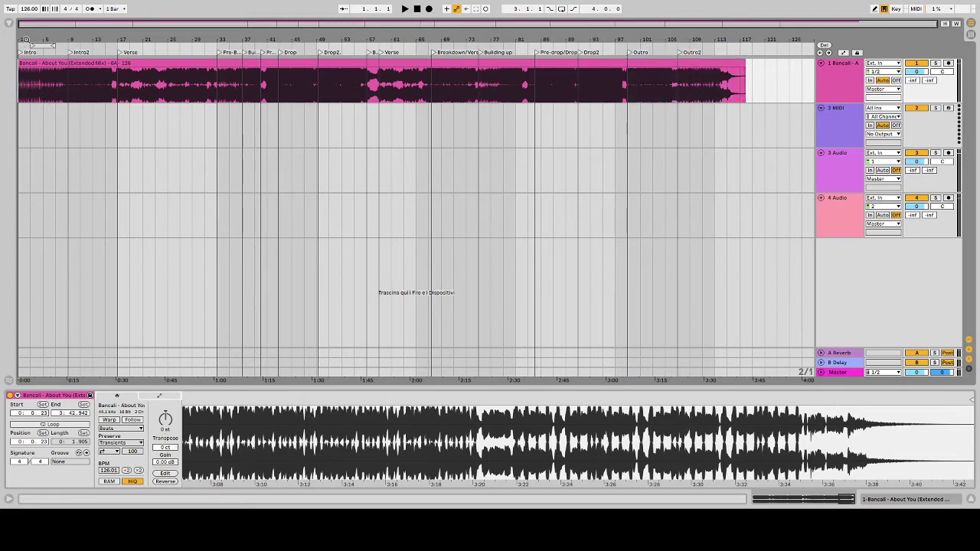
{"action": "left_click_drag", "start_coordinate": [25, 39], "coordinate": [56, 37]}
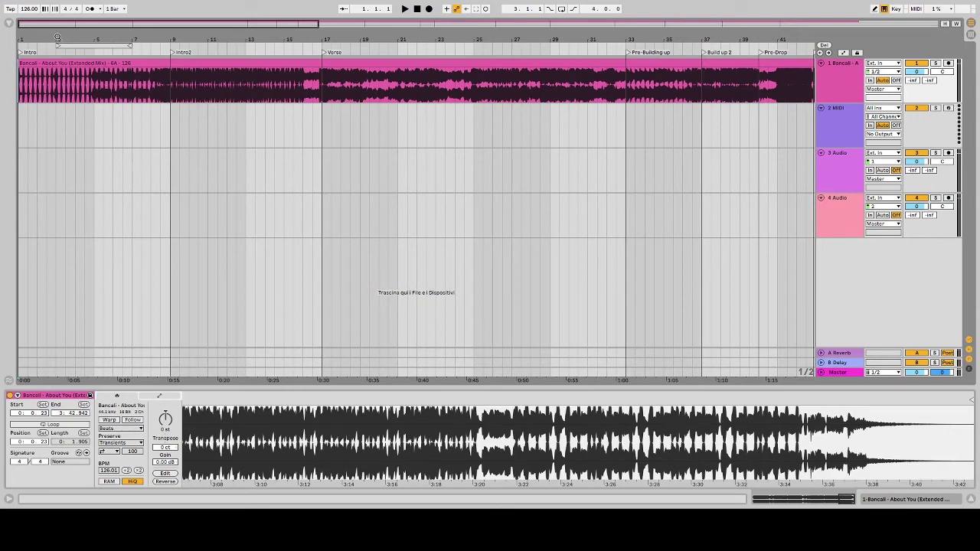
{"action": "left_click_drag", "start_coordinate": [57, 37], "coordinate": [126, 91]}
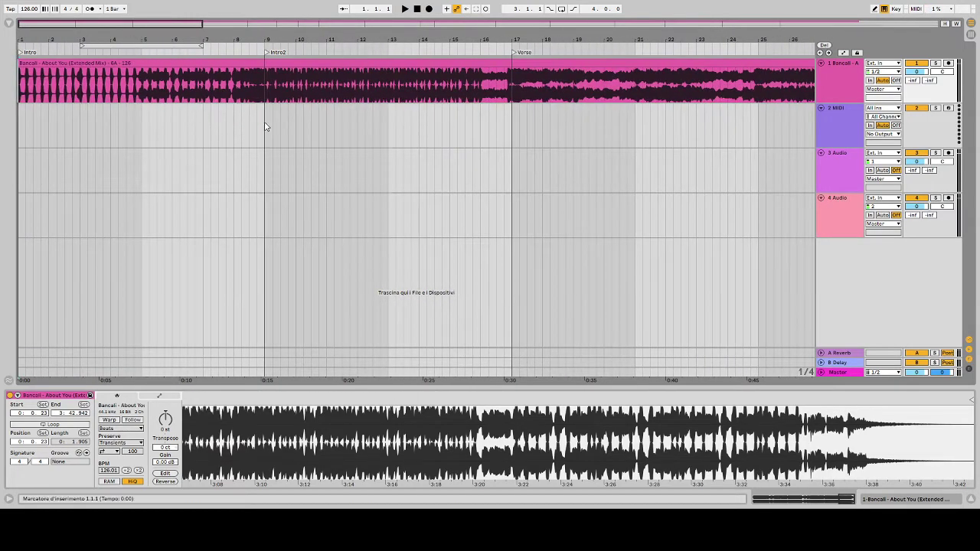
{"action": "left_click_drag", "start_coordinate": [265, 127], "coordinate": [19, 122]}
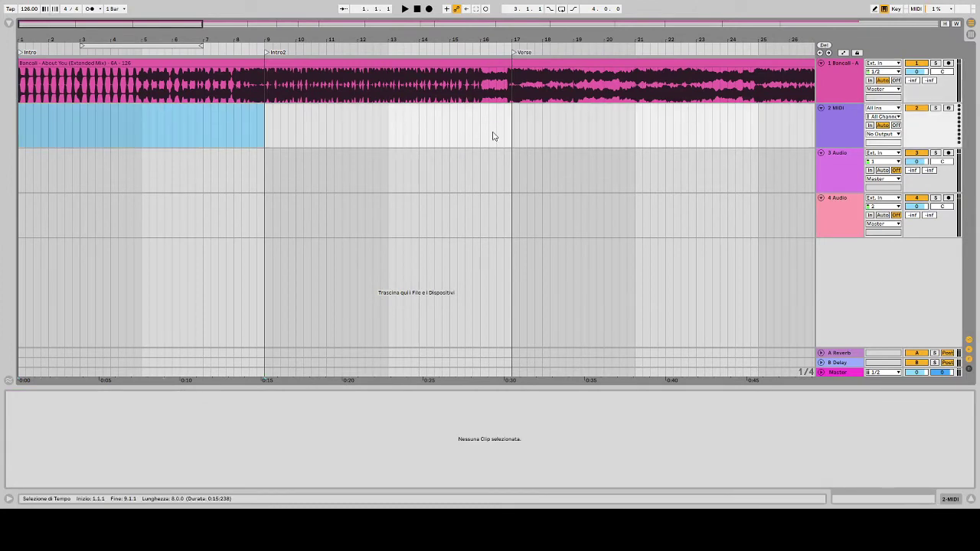
{"action": "left_click_drag", "start_coordinate": [507, 133], "coordinate": [44, 125]}
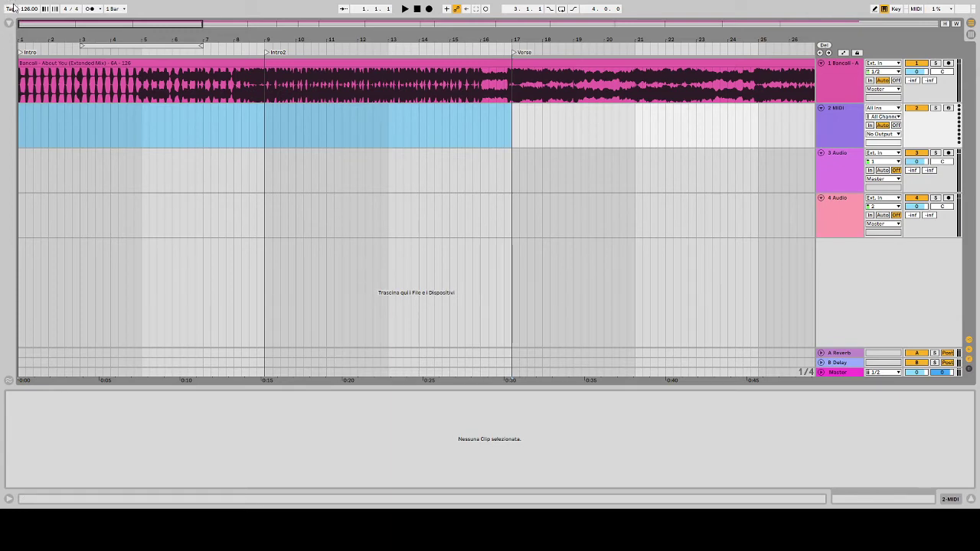
Create a new empty set, show its arrangement timeline and add a locator named Intro at bar 1
{"action": "key", "text": "ctrl+n"}
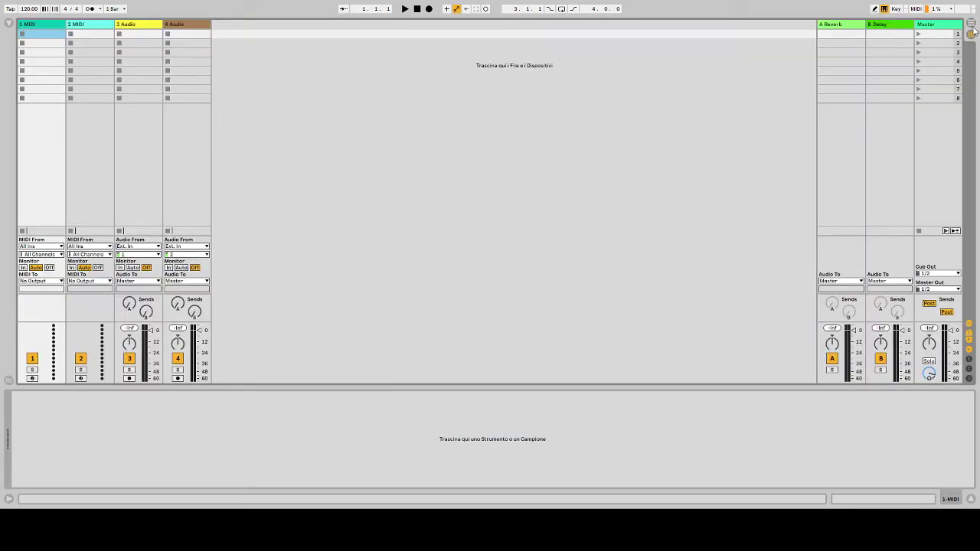
{"action": "left_click", "coordinate": [970, 24]}
{"action": "left_click_drag", "start_coordinate": [25, 37], "coordinate": [16, 43]}
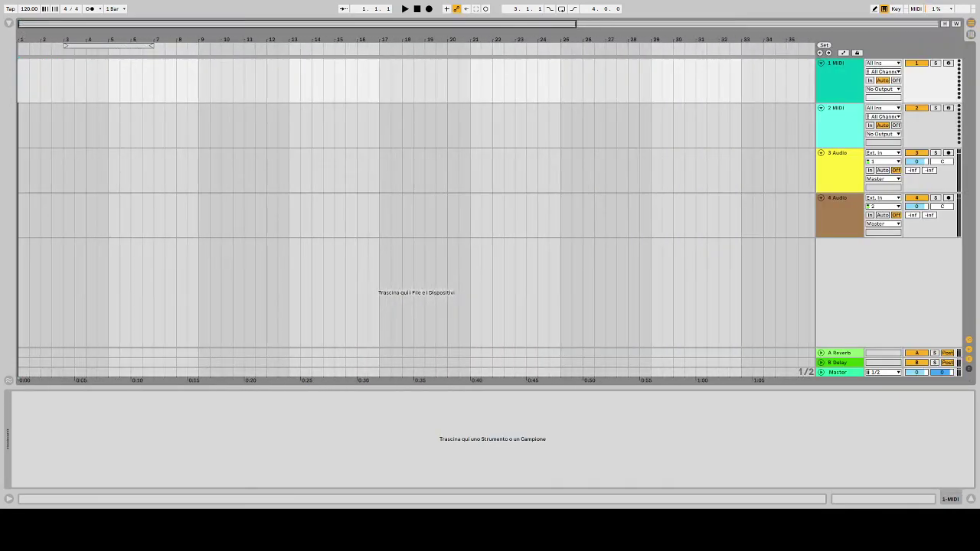
{"action": "left_click", "coordinate": [31, 54]}
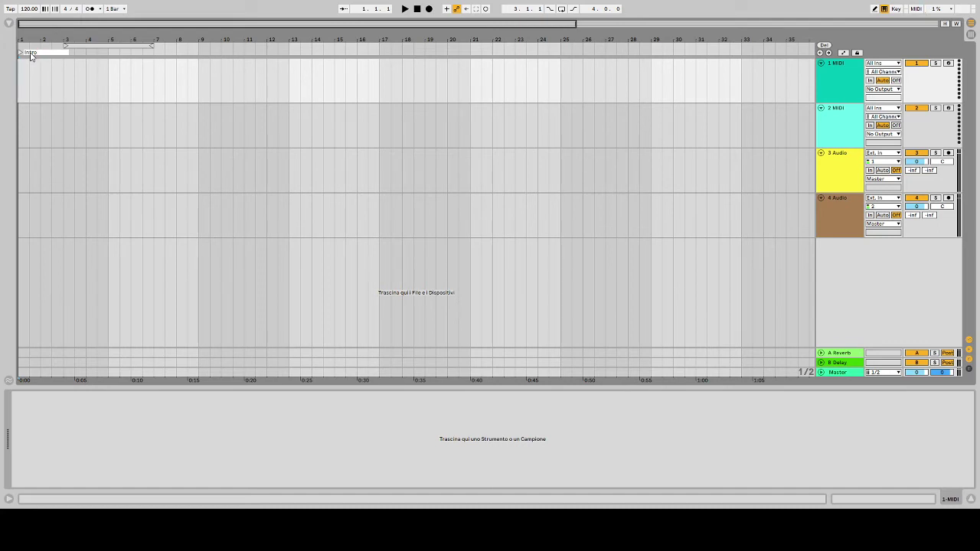
{"action": "key", "text": "Return"}
Add a locator at bar 9 and name it Building up/Breakdown
{"action": "left_click", "coordinate": [235, 79]}
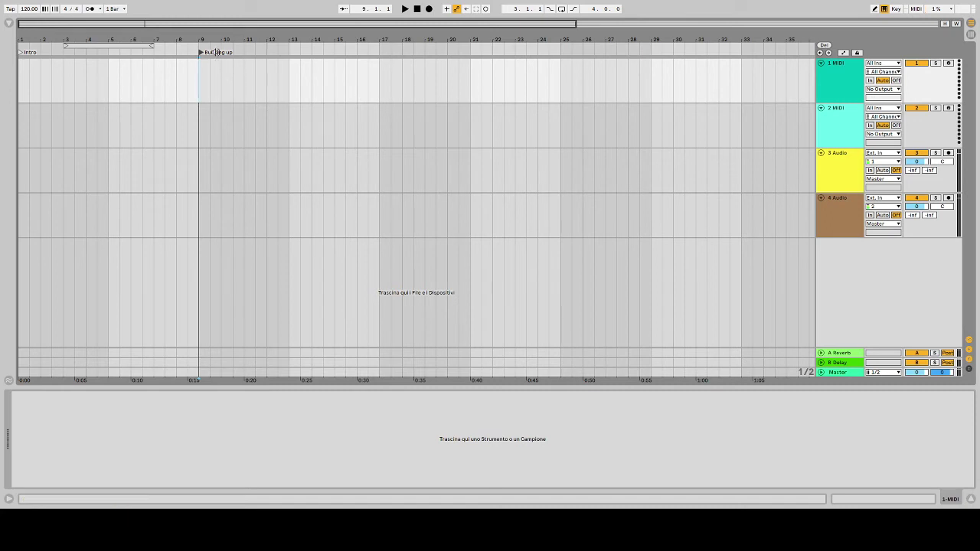
{"action": "key", "text": "ctrl+r"}
{"action": "key", "text": "Return"}
{"action": "type", "text": "down"}
{"action": "key", "text": "Return"}
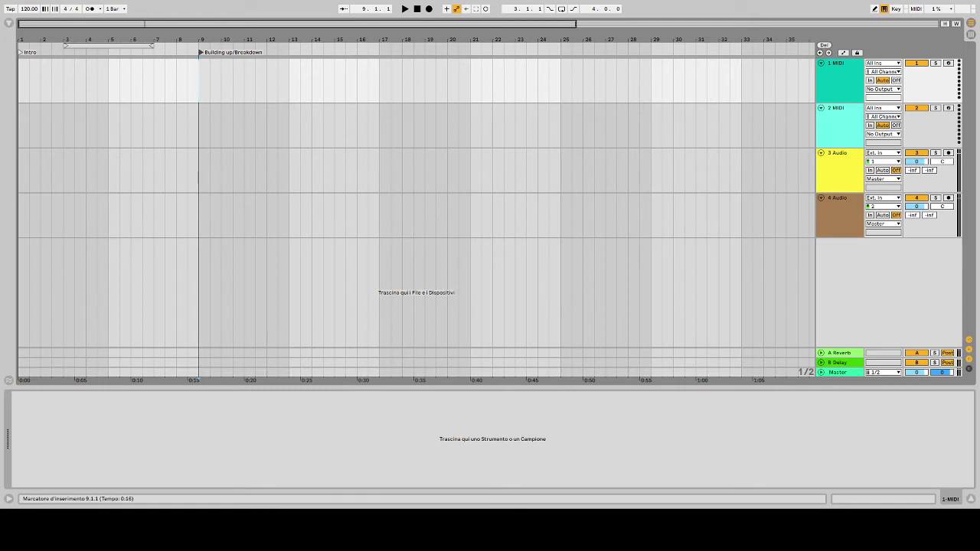
Add a locator named Drop at bar 17
{"action": "left_click", "coordinate": [380, 76]}
{"action": "left_click", "coordinate": [398, 80]}
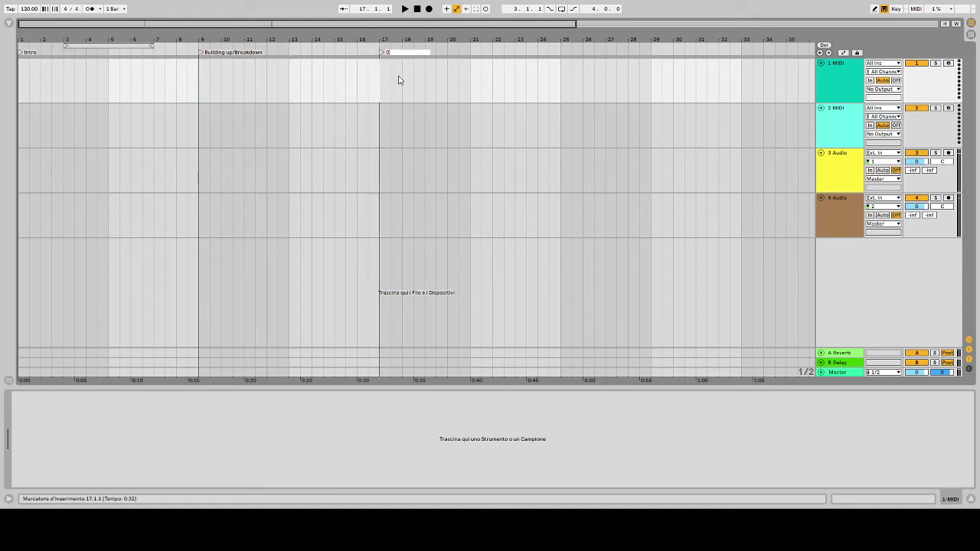
{"action": "type", "text": "Drop"}
{"action": "key", "text": "Return"}
Add a locator named Breakdown at bar 25
{"action": "left_click", "coordinate": [564, 56]}
{"action": "key", "text": "ctrl+l"}
{"action": "type", "text": "B"}
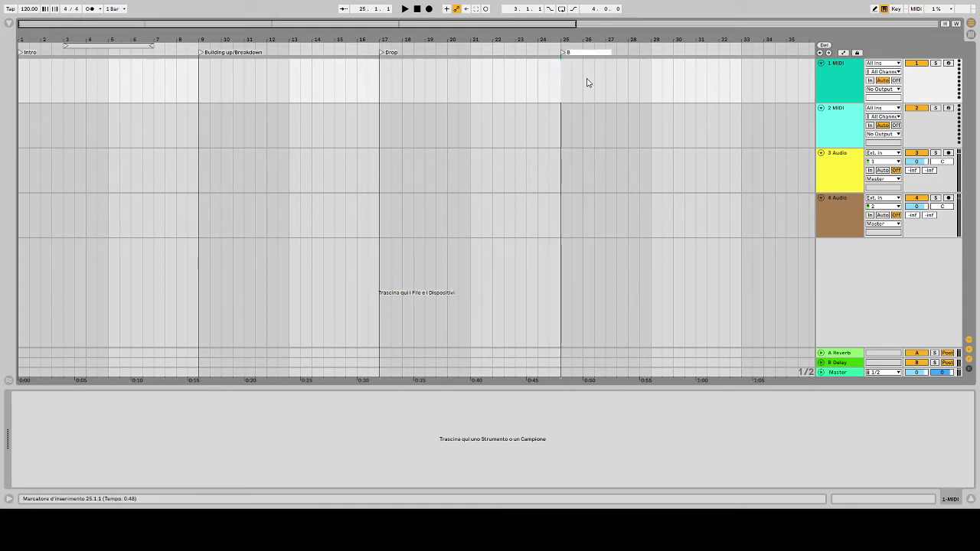
{"action": "type", "text": "reakdown"}
{"action": "key", "text": "Return"}
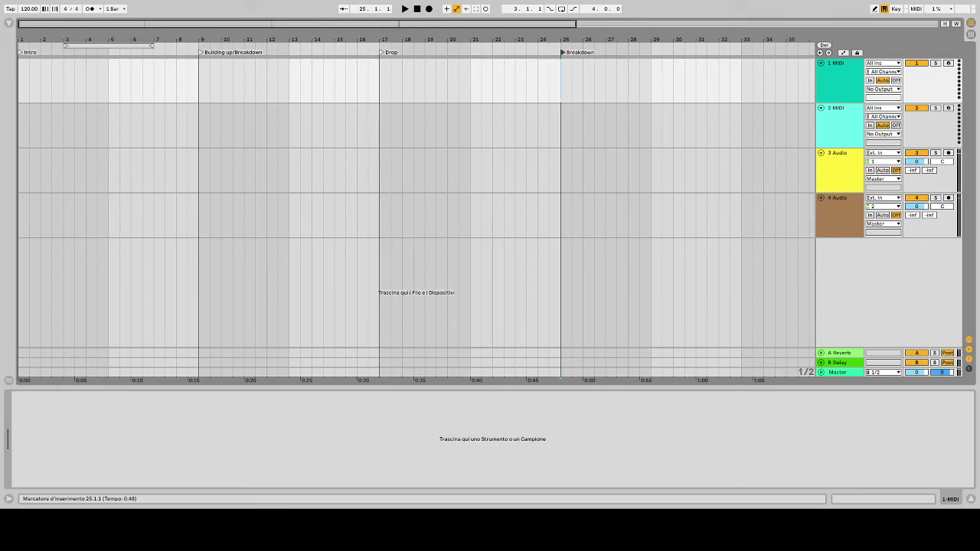
Add a locator named Build at bar 33
{"action": "left_click", "coordinate": [743, 73]}
{"action": "key", "text": "ctrl+l"}
{"action": "type", "text": "Buil"}
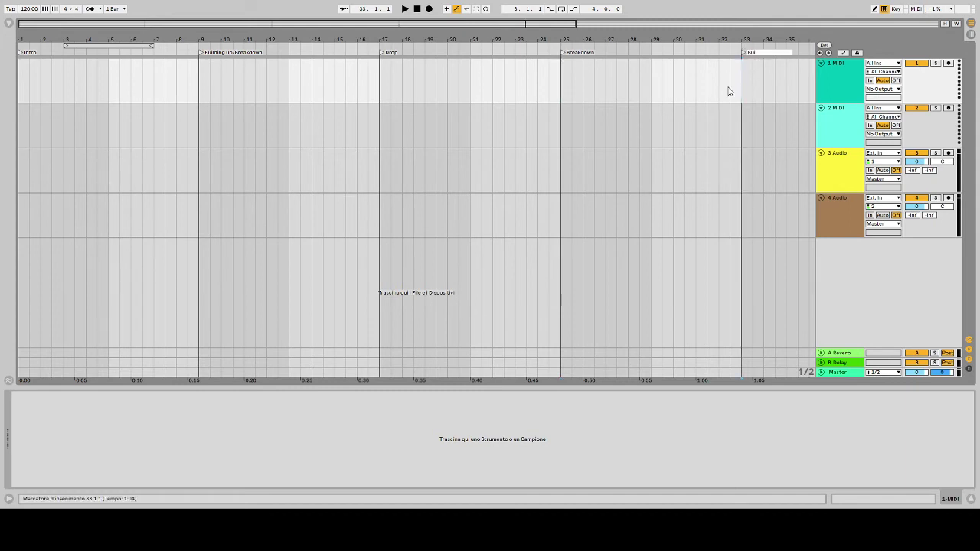
{"action": "type", "text": "d"}
{"action": "key", "text": "Return"}
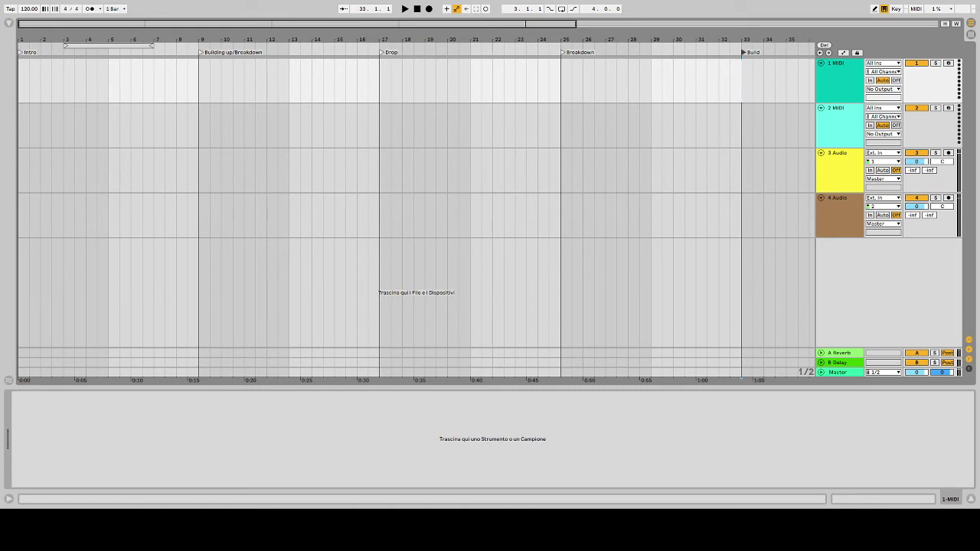
Add a locator named Drop at bar 41 and another named Out at bar 49
{"action": "mouse_move", "coordinate": [747, 41]}
{"action": "left_mouse_down"}
{"action": "mouse_move", "coordinate": [239, 41]}
{"action": "mouse_move", "coordinate": [468, 41]}
{"action": "left_mouse_up"}
{"action": "left_click", "coordinate": [518, 52]}
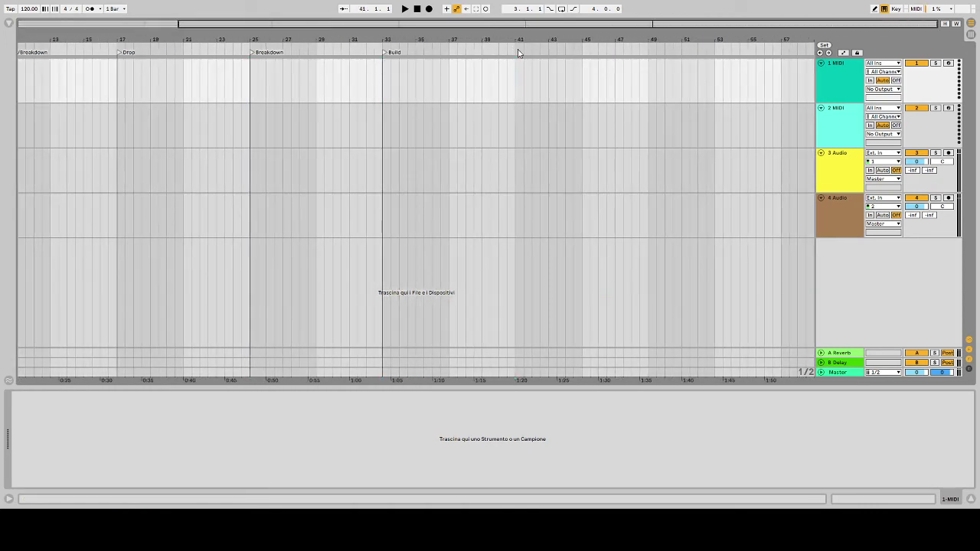
{"action": "left_click", "coordinate": [547, 76]}
{"action": "type", "text": "Dr"}
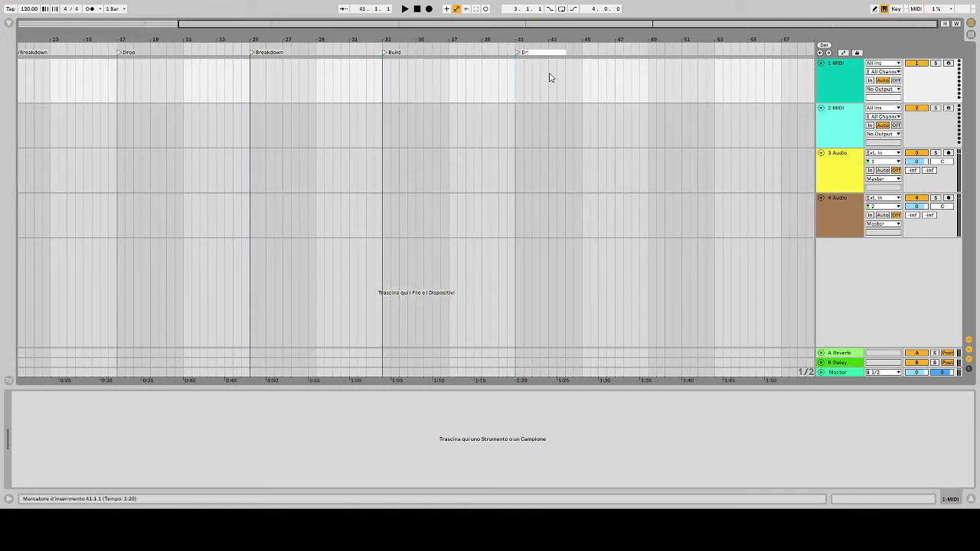
{"action": "type", "text": "op"}
{"action": "key", "text": "Return"}
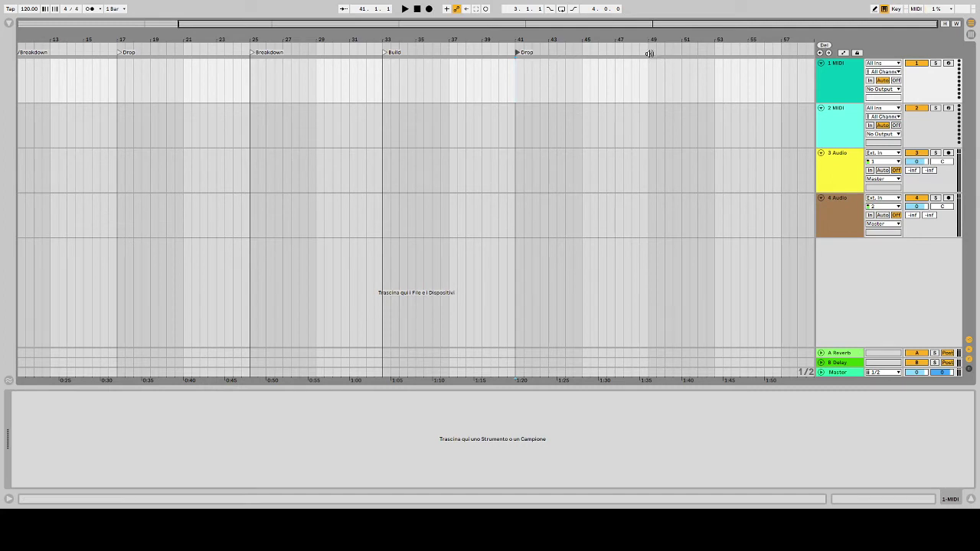
{"action": "left_click", "coordinate": [679, 75]}
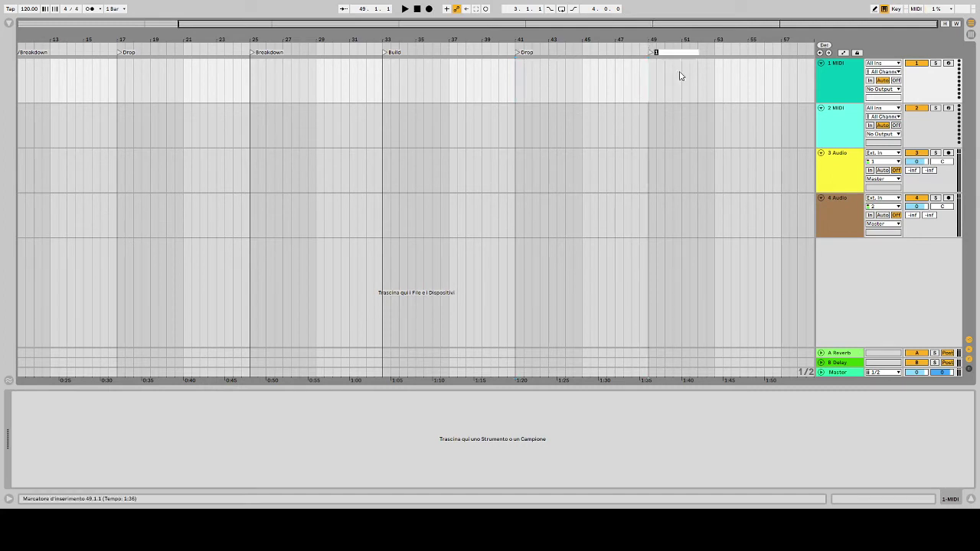
{"action": "key", "text": "Return"}
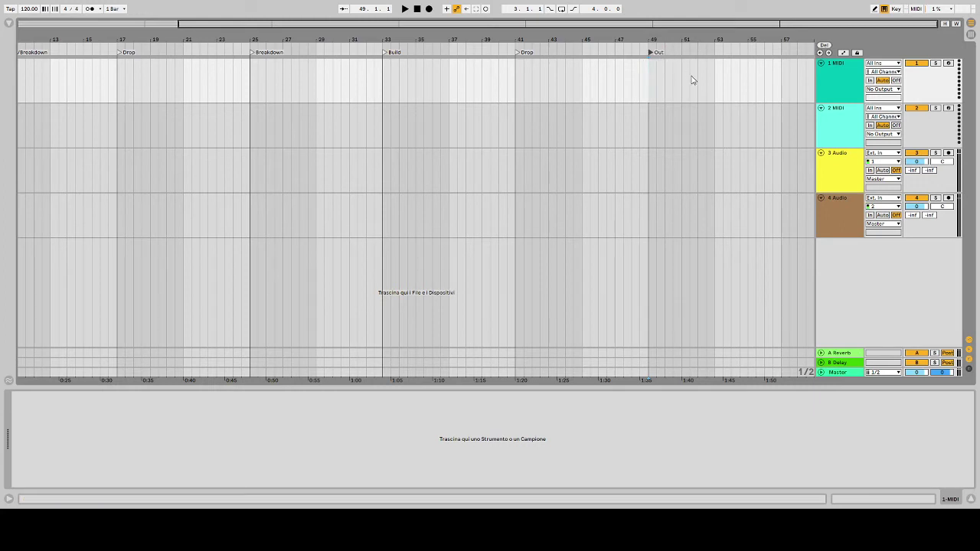
Rename the locator at bar 49 to Outo
{"action": "key", "text": "ctrl+r"}
{"action": "key", "text": "Return"}
{"action": "left_click_drag", "start_coordinate": [218, 38], "coordinate": [320, 33]}
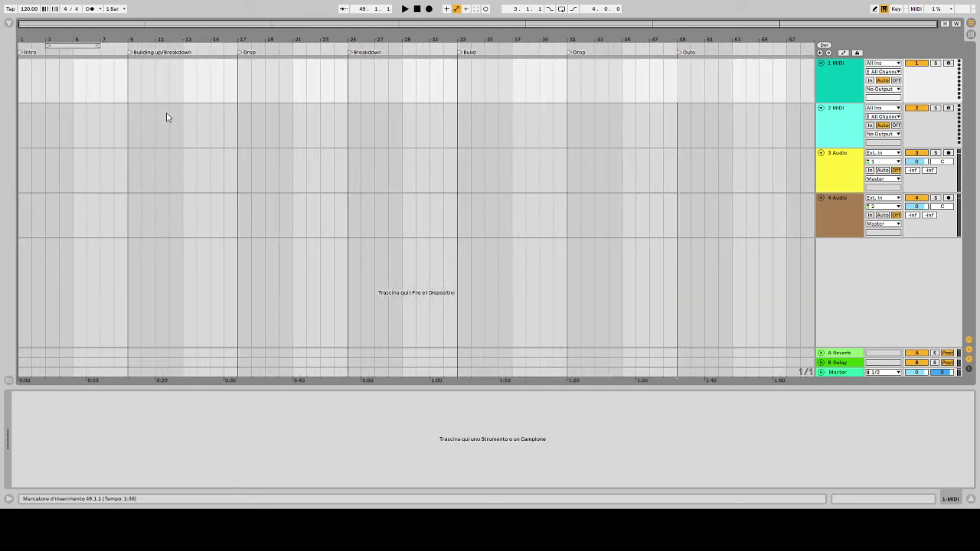
Show the browser and expand the EDM folder inside nuova musica estate 2020
{"action": "left_click", "coordinate": [9, 23]}
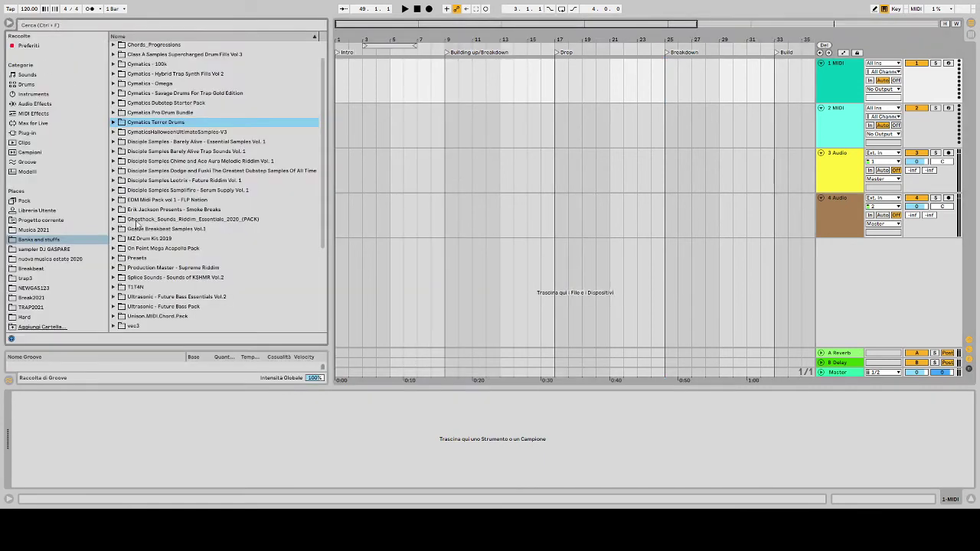
{"action": "left_click", "coordinate": [58, 259]}
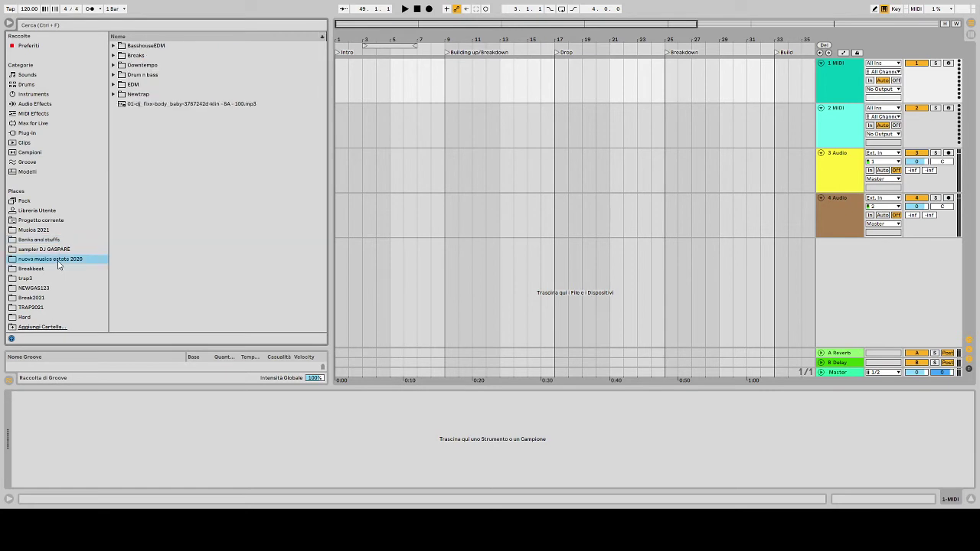
{"action": "left_click", "coordinate": [113, 85]}
{"action": "left_click_drag", "start_coordinate": [379, 39], "coordinate": [379, 10]}
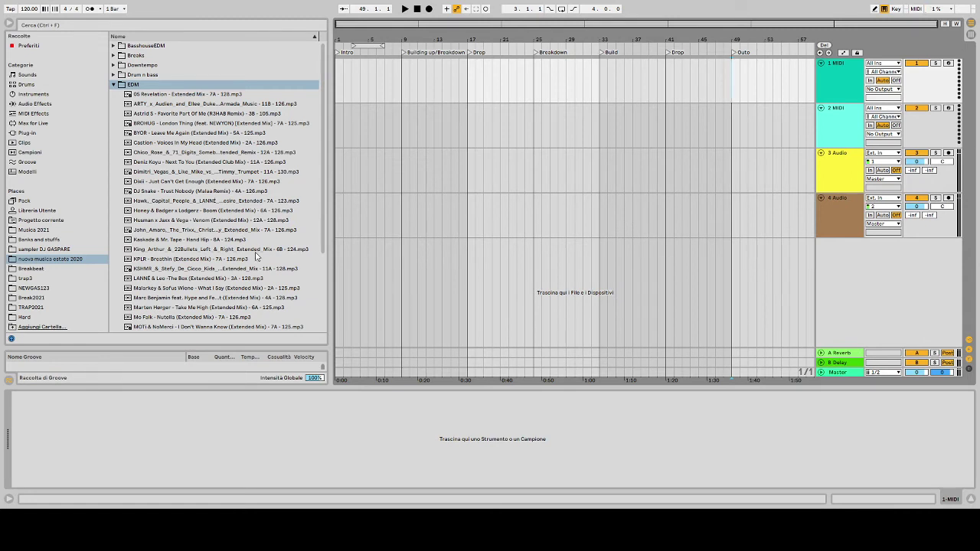
Start a new set and place the Take Me High (Extended Mix) file at bar 1 of the first audio track
{"action": "left_click_drag", "start_coordinate": [182, 310], "coordinate": [337, 219]}
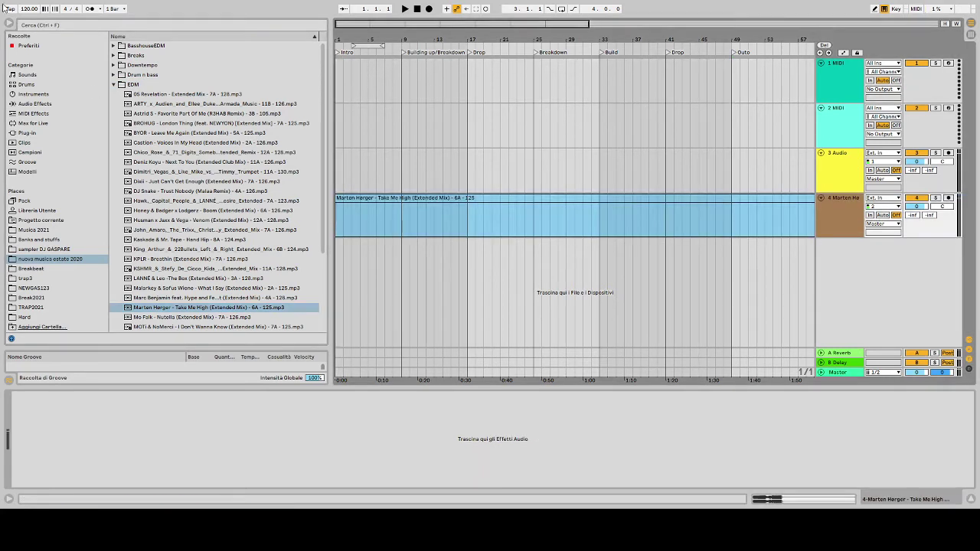
{"action": "left_click", "coordinate": [12, 6]}
{"action": "left_click", "coordinate": [487, 260]}
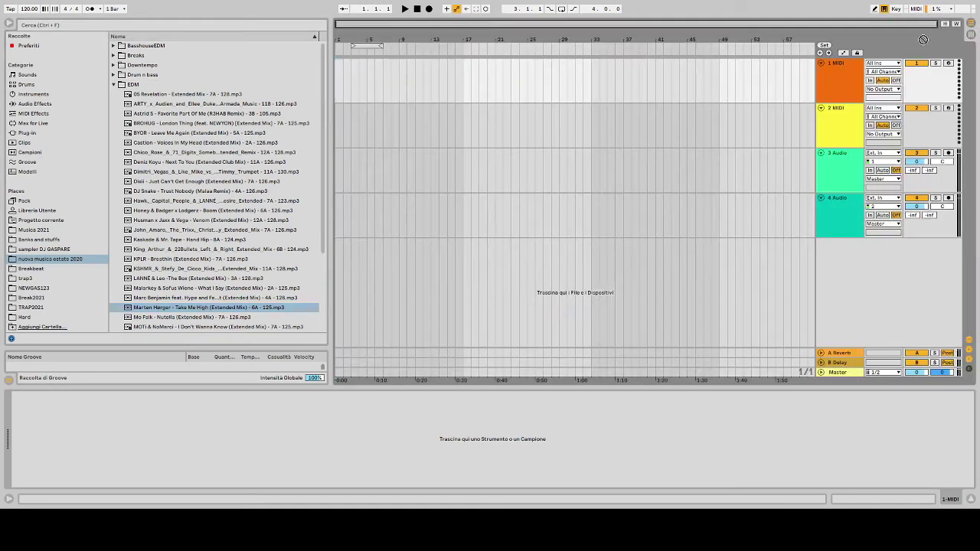
{"action": "left_click_drag", "start_coordinate": [207, 307], "coordinate": [350, 165]}
{"action": "left_click_drag", "start_coordinate": [362, 33], "coordinate": [362, 17]}
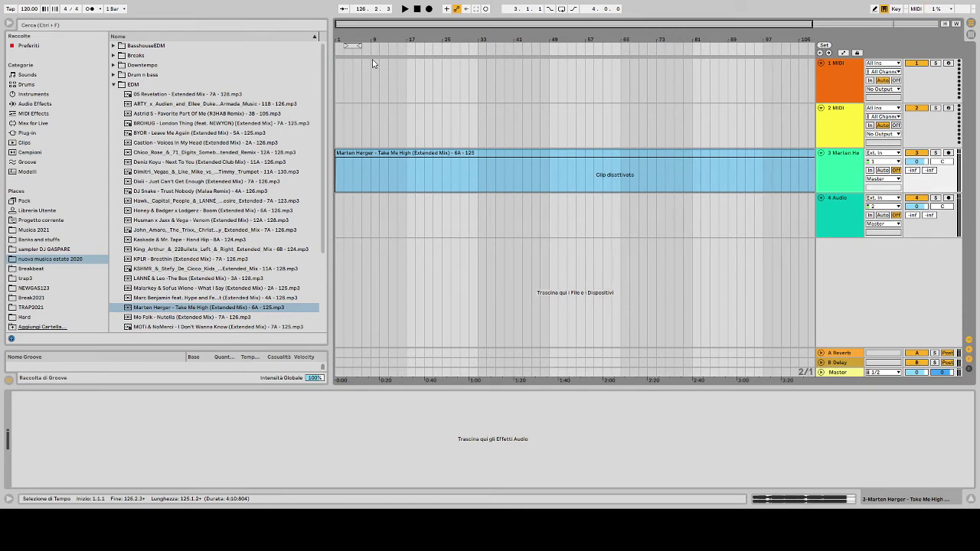
Play the set and turn off warping for the Take Me High clip
{"action": "left_click", "coordinate": [406, 9]}
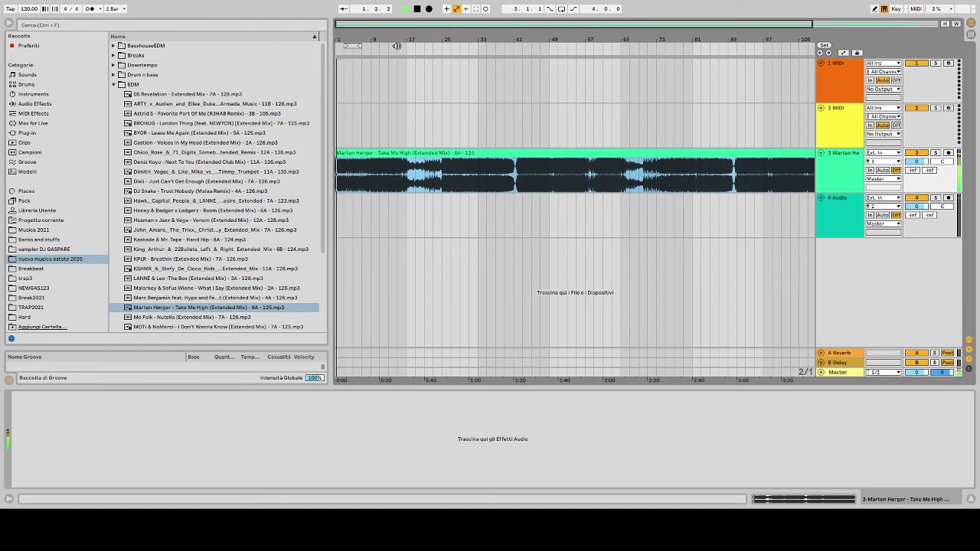
{"action": "double_click", "coordinate": [420, 154]}
{"action": "left_click", "coordinate": [109, 420]}
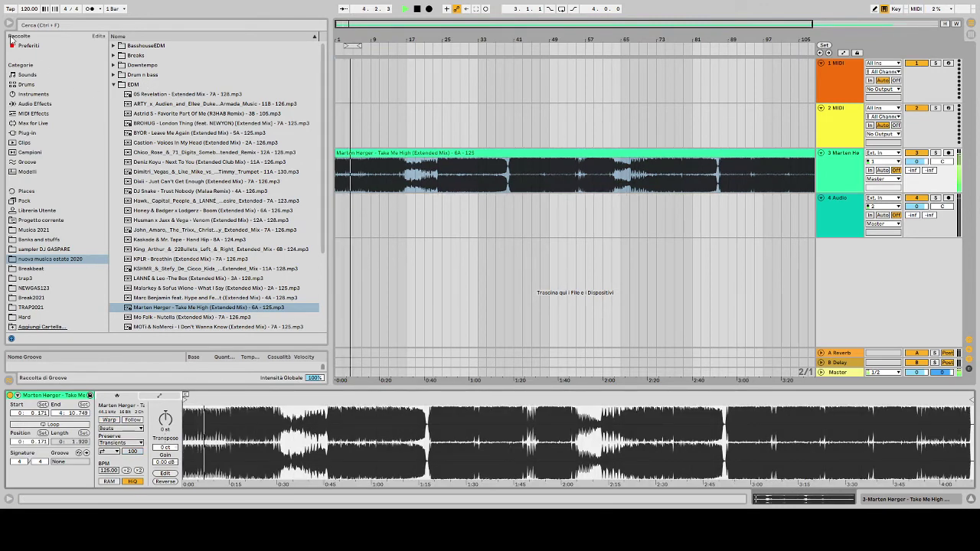
Set the set's tempo to 125 BPM
{"action": "left_click", "coordinate": [29, 10]}
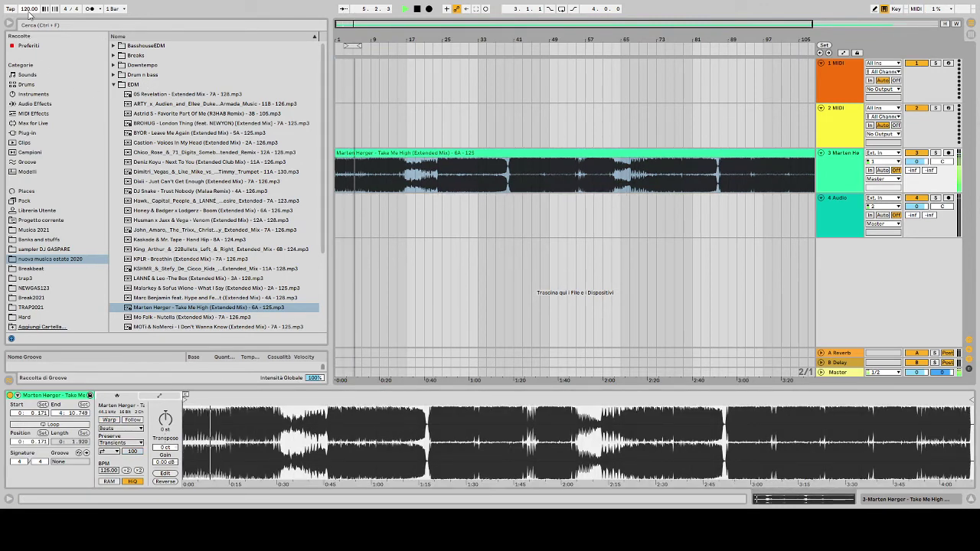
{"action": "type", "text": "125"}
{"action": "key", "text": "Return"}
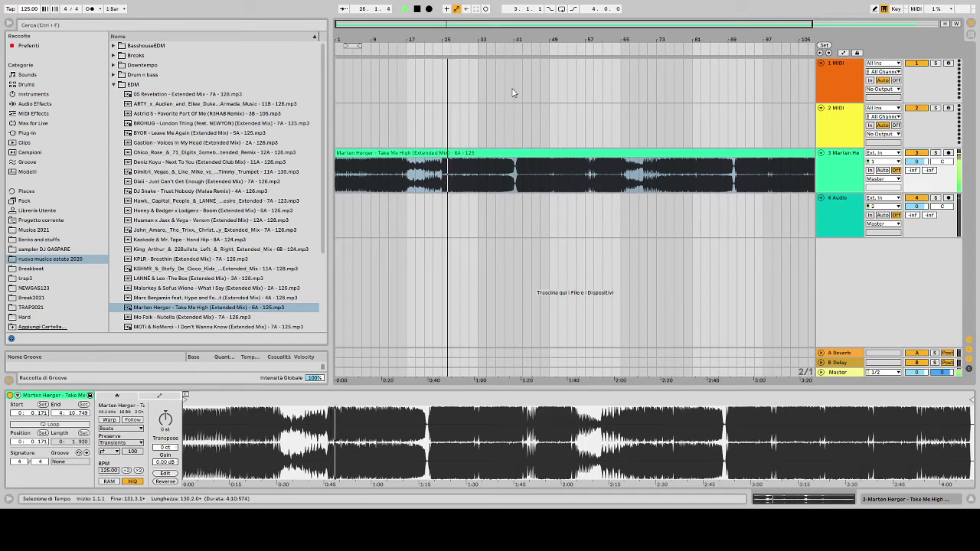
Examine the Take Me High clip's section changes around bar 41 during playback, and stop with the position back at bar 1
{"action": "left_click_drag", "start_coordinate": [511, 40], "coordinate": [473, 40]}
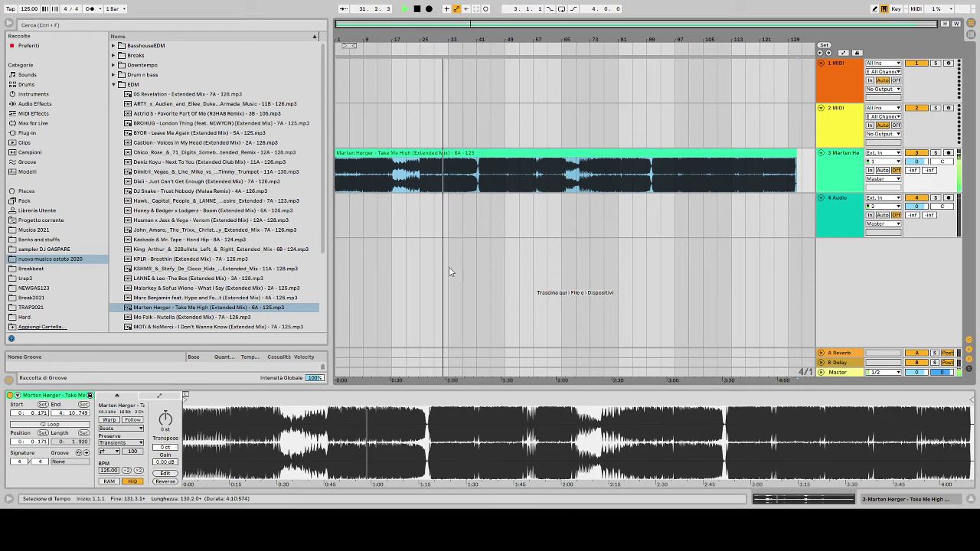
{"action": "left_click", "coordinate": [480, 256]}
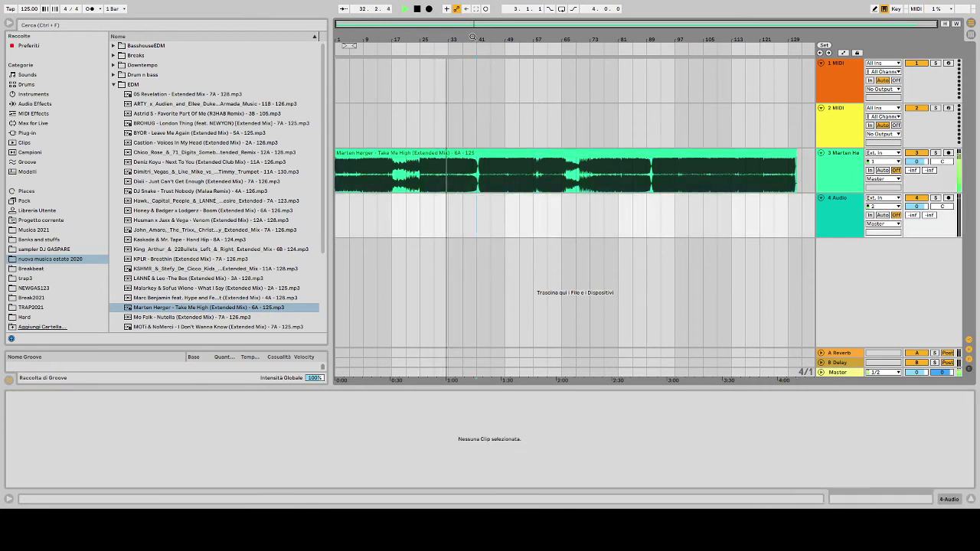
{"action": "left_click_drag", "start_coordinate": [472, 36], "coordinate": [472, 67]}
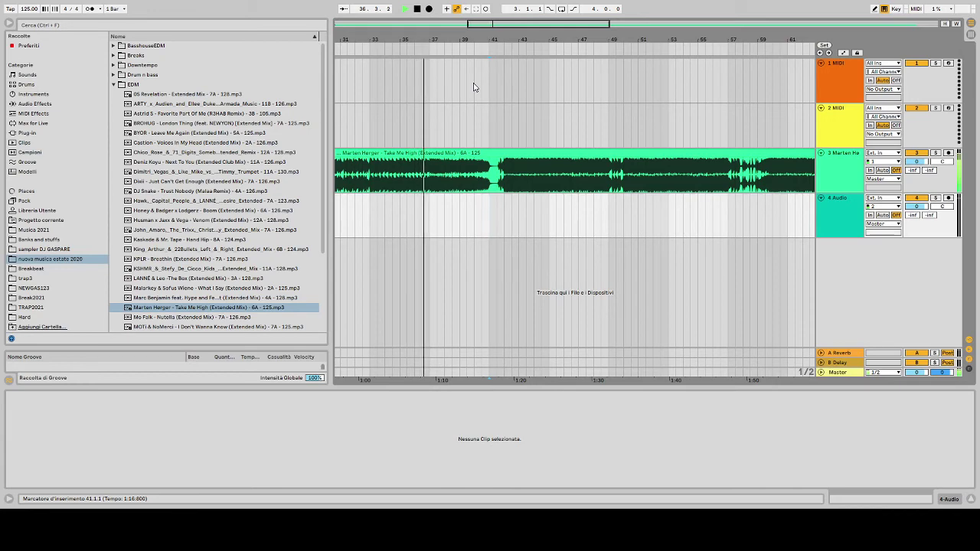
{"action": "mouse_move", "coordinate": [476, 39]}
{"action": "left_mouse_down"}
{"action": "mouse_move", "coordinate": [476, 10]}
{"action": "mouse_move", "coordinate": [568, 26]}
{"action": "mouse_move", "coordinate": [560, 41]}
{"action": "mouse_move", "coordinate": [553, 26]}
{"action": "mouse_move", "coordinate": [473, 16]}
{"action": "mouse_move", "coordinate": [474, 51]}
{"action": "mouse_move", "coordinate": [475, 11]}
{"action": "mouse_move", "coordinate": [475, 53]}
{"action": "mouse_move", "coordinate": [475, 32]}
{"action": "mouse_move", "coordinate": [475, 44]}
{"action": "mouse_move", "coordinate": [553, 32]}
{"action": "left_mouse_up"}
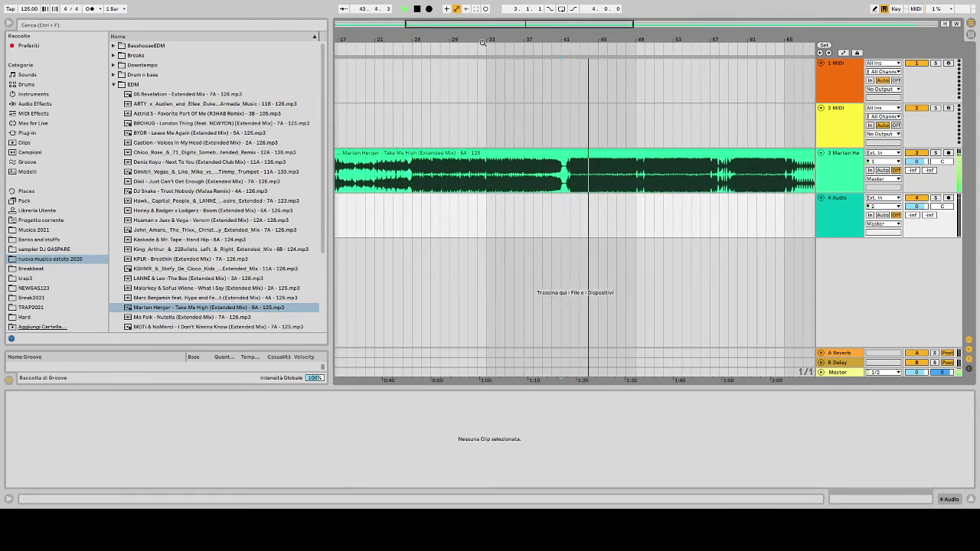
{"action": "left_click", "coordinate": [417, 9]}
{"action": "left_click", "coordinate": [417, 9]}
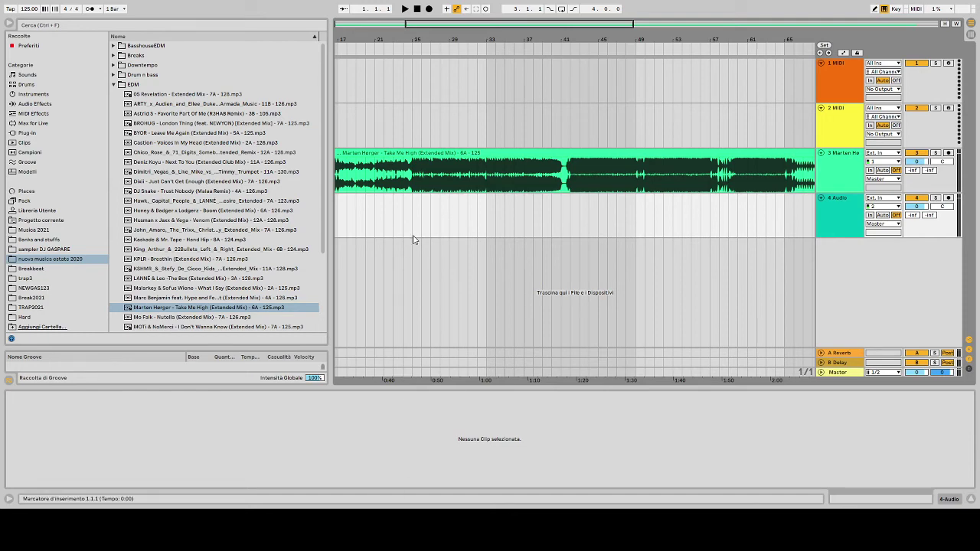
{"action": "left_click_drag", "start_coordinate": [370, 40], "coordinate": [369, 6]}
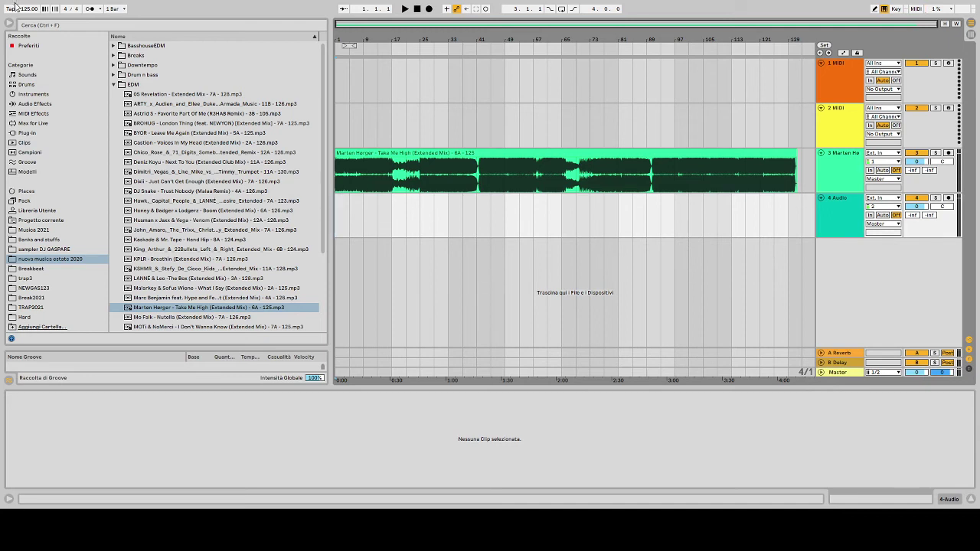
Create a new empty set, show it in Arrangement View and hide the browser
{"action": "key", "text": "ctrl+n"}
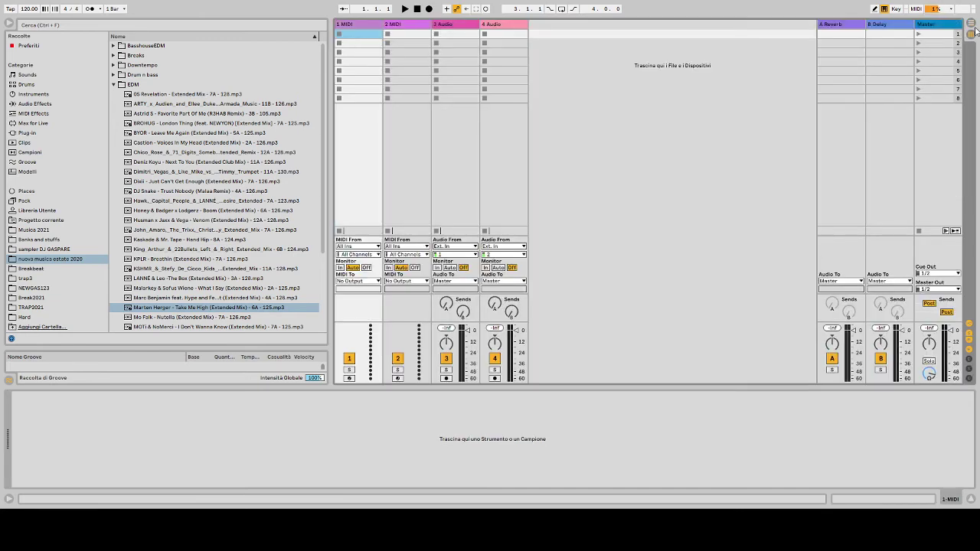
{"action": "left_click", "coordinate": [968, 29]}
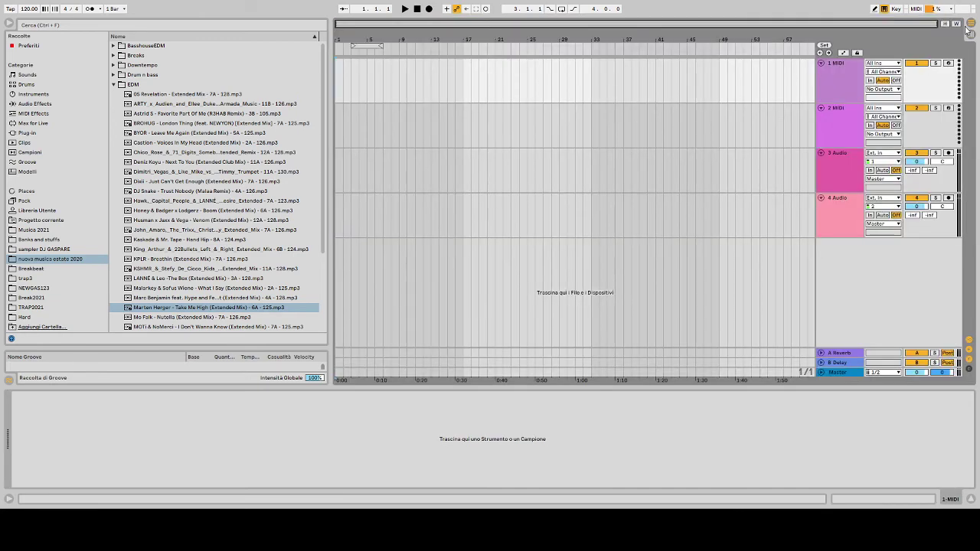
{"action": "left_click", "coordinate": [8, 24]}
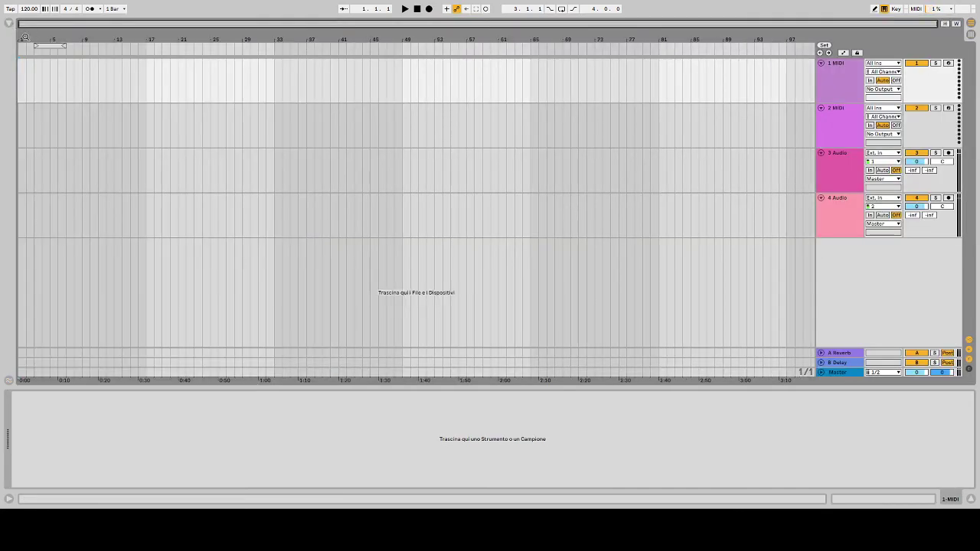
Insert an empty one-bar MIDI clip in bar 1 of the first MIDI track
{"action": "mouse_move", "coordinate": [25, 37]}
{"action": "left_mouse_down"}
{"action": "mouse_move", "coordinate": [20, 88]}
{"action": "mouse_move", "coordinate": [20, 77]}
{"action": "left_mouse_up"}
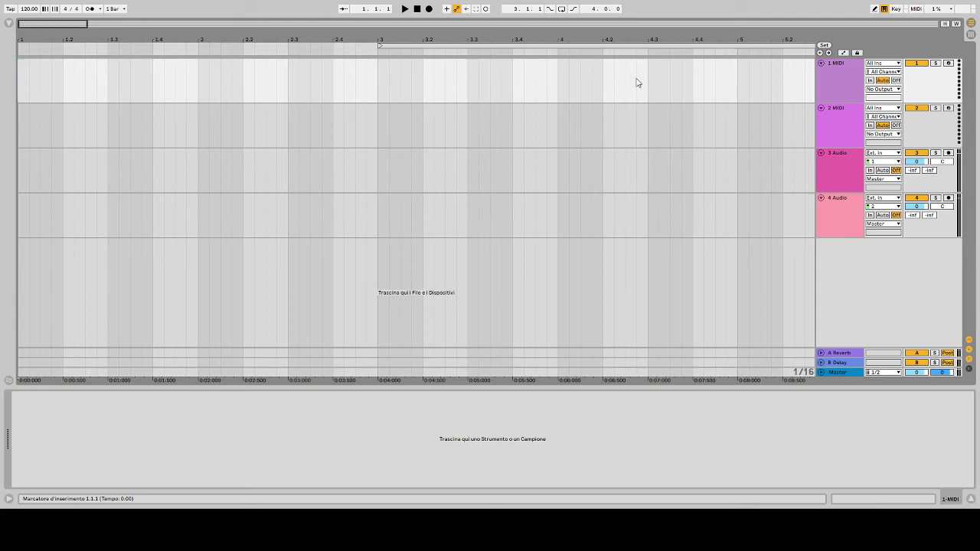
{"action": "left_click_drag", "start_coordinate": [335, 35], "coordinate": [335, 4]}
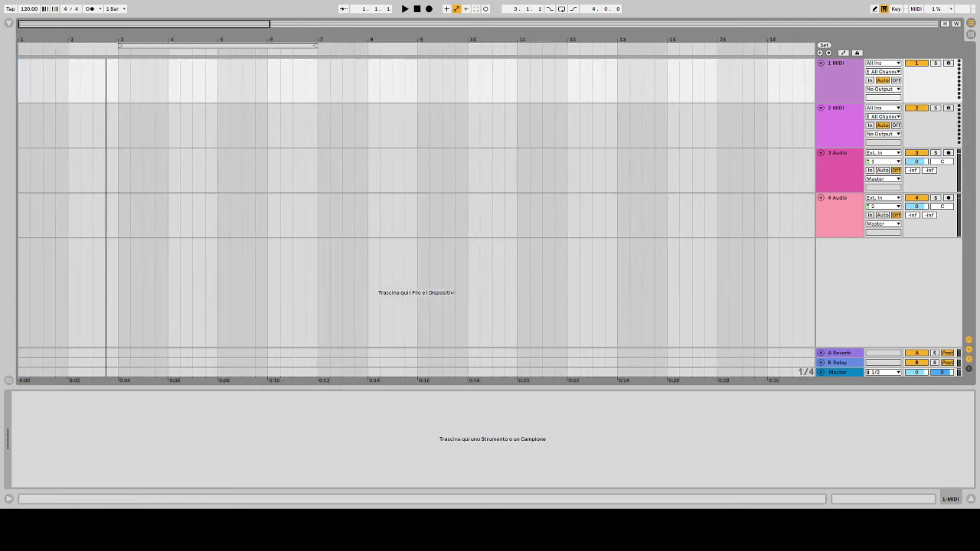
{"action": "left_click_drag", "start_coordinate": [106, 35], "coordinate": [19, 44]}
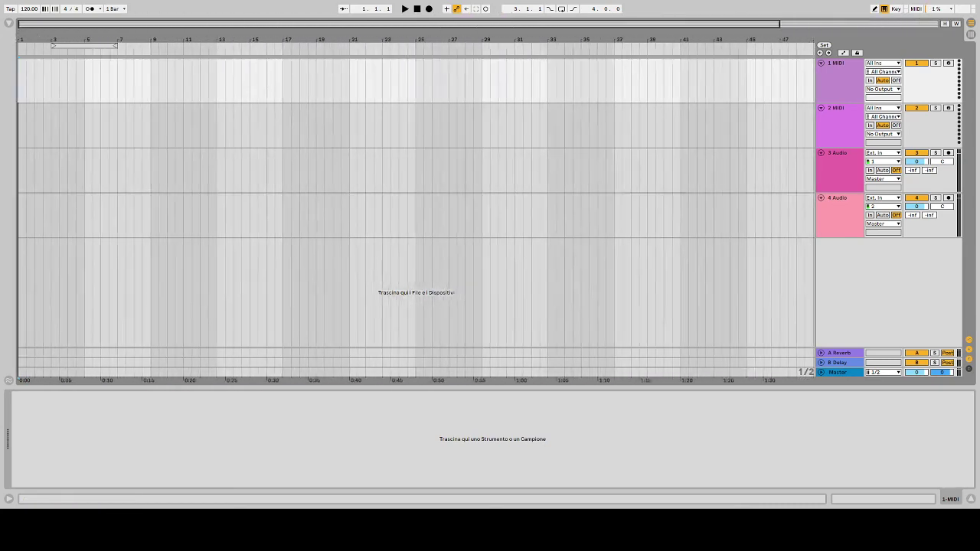
{"action": "left_click_drag", "start_coordinate": [336, 61], "coordinate": [335, 53]}
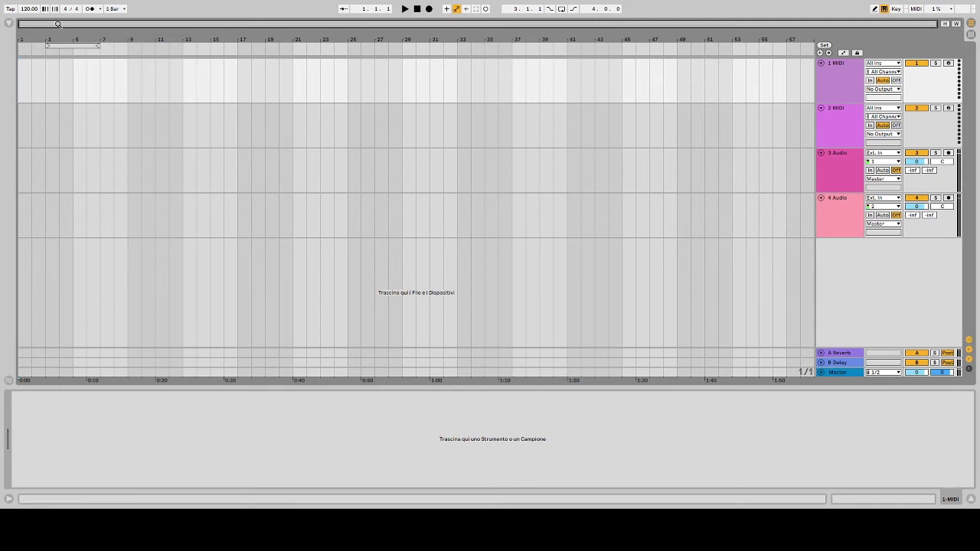
{"action": "left_click_drag", "start_coordinate": [37, 38], "coordinate": [91, 40]}
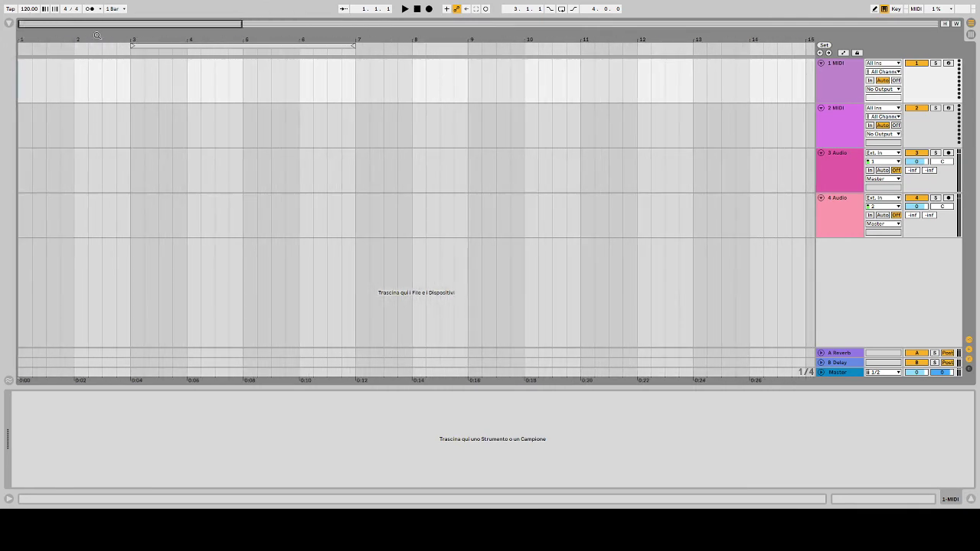
{"action": "left_click", "coordinate": [65, 86]}
{"action": "left_click_drag", "start_coordinate": [75, 92], "coordinate": [21, 97]}
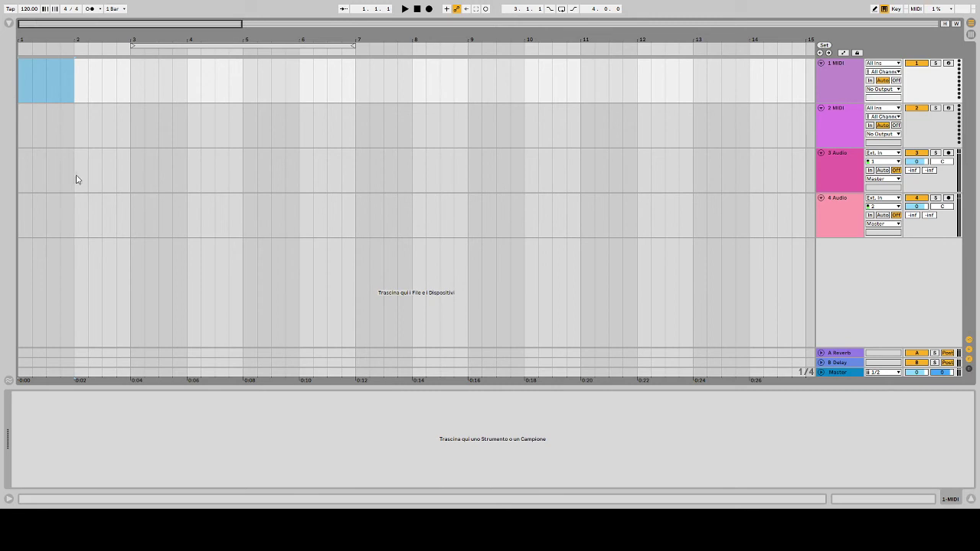
{"action": "key", "text": "ctrl+shift+m"}
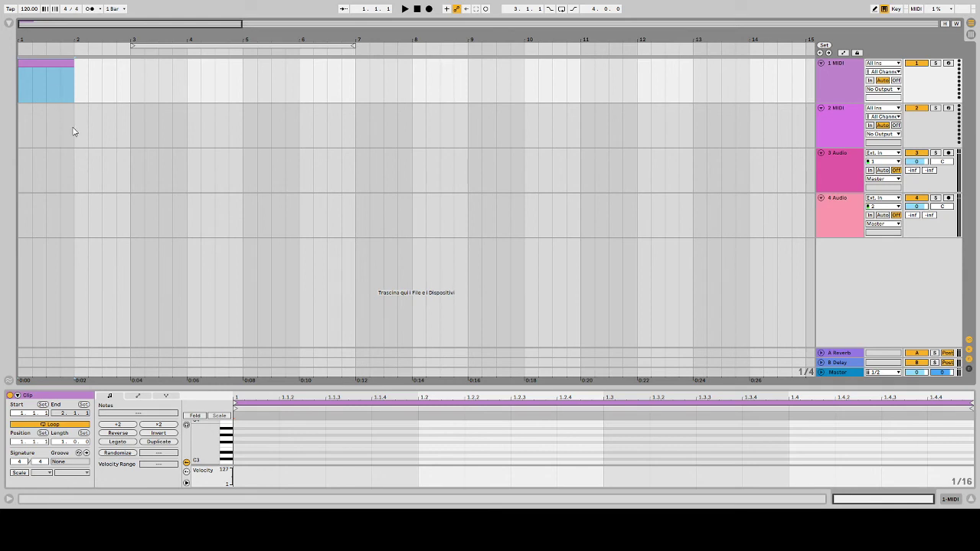
Name the MIDI clip in bar 1 Beat1
{"action": "key", "text": "ctrl+r"}
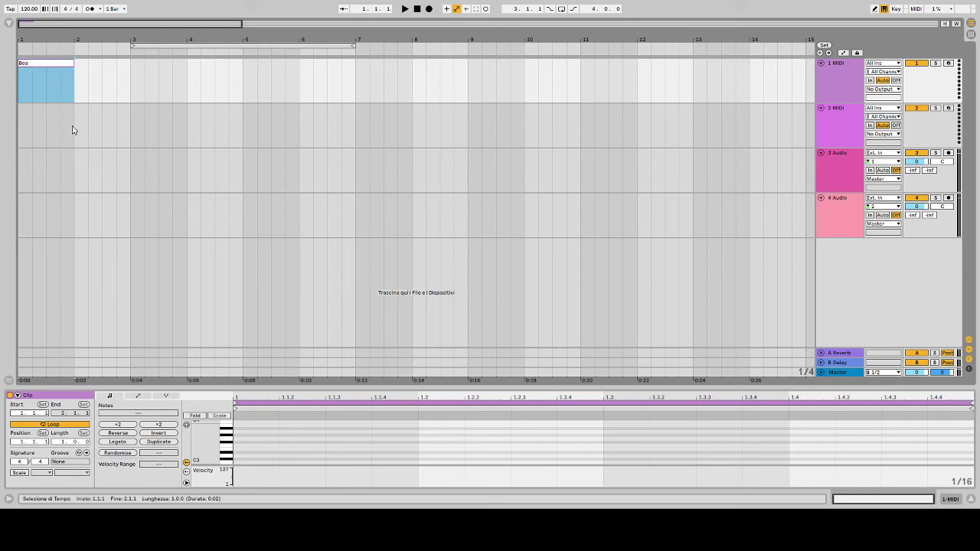
{"action": "type", "text": "1"}
{"action": "key", "text": "Return"}
Paste a copy of the Beat1 clip at bar 2 of the same track and rename the copy Beat2
{"action": "left_click", "coordinate": [79, 71]}
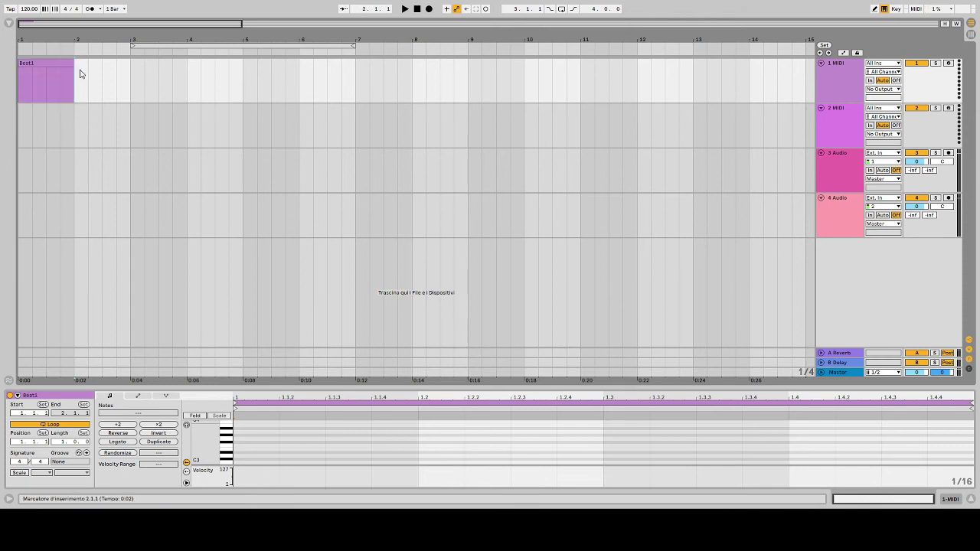
{"action": "key", "text": "ctrl+v"}
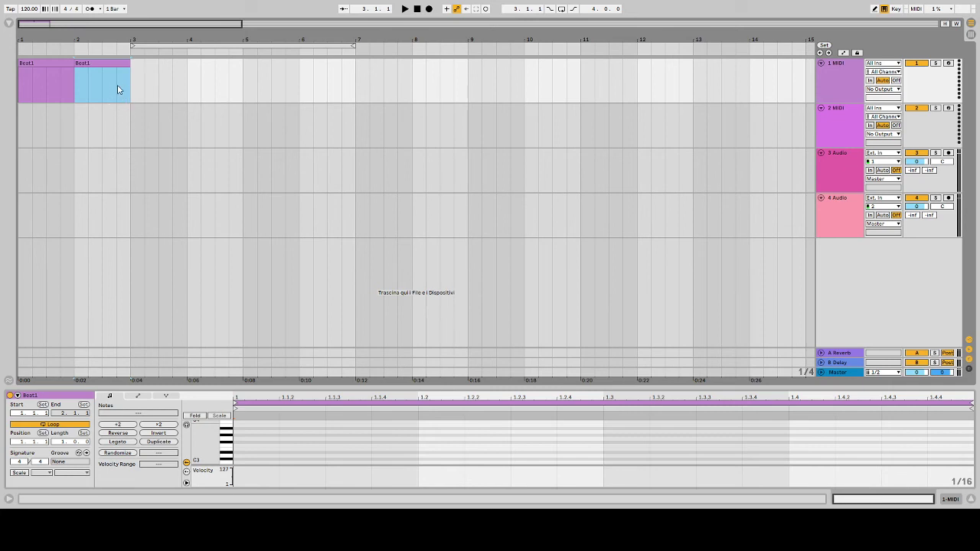
{"action": "key", "text": "ctrl+r"}
{"action": "key", "text": "Right"}
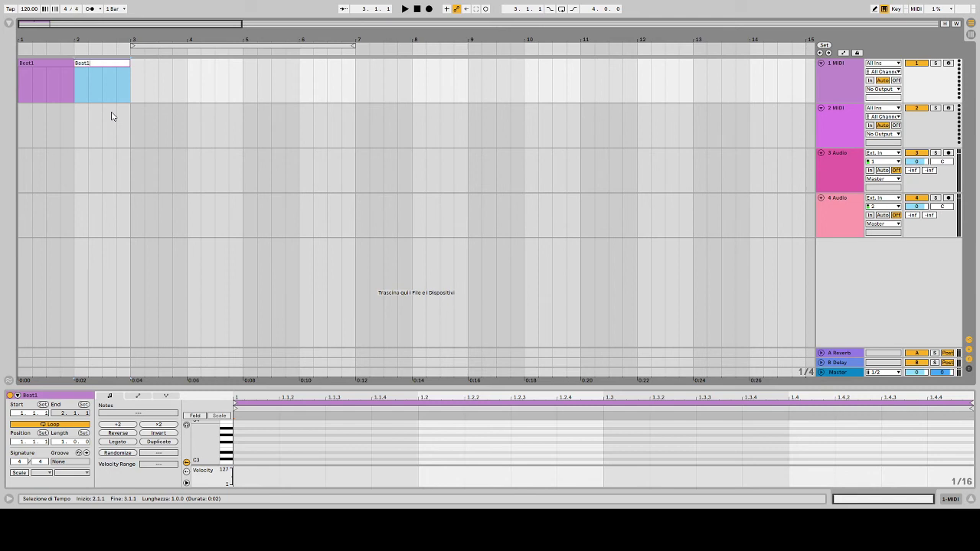
{"action": "type", "text": "2"}
{"action": "key", "text": "Return"}
{"action": "left_click_drag", "start_coordinate": [131, 91], "coordinate": [373, 126]}
{"action": "left_click", "coordinate": [342, 124]}
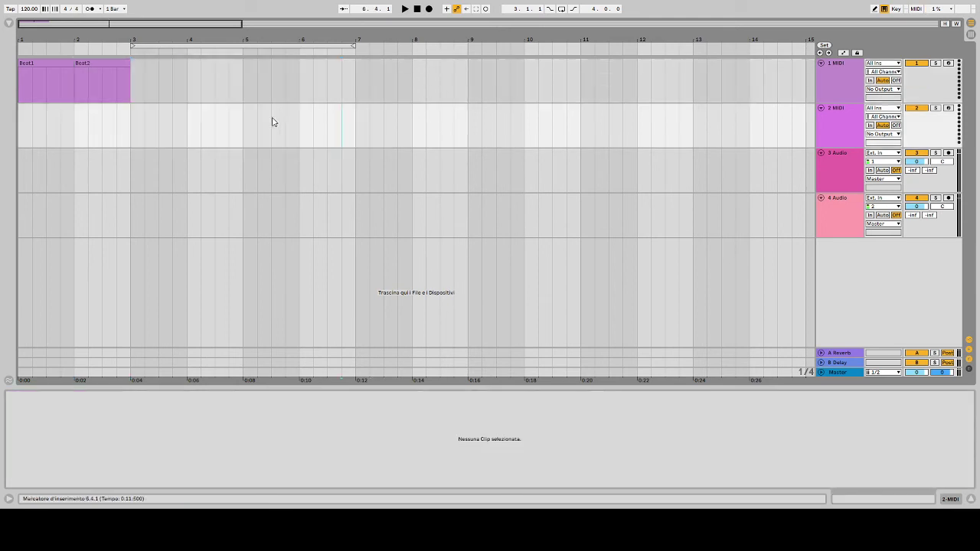
{"action": "left_click_drag", "start_coordinate": [105, 40], "coordinate": [105, 2]}
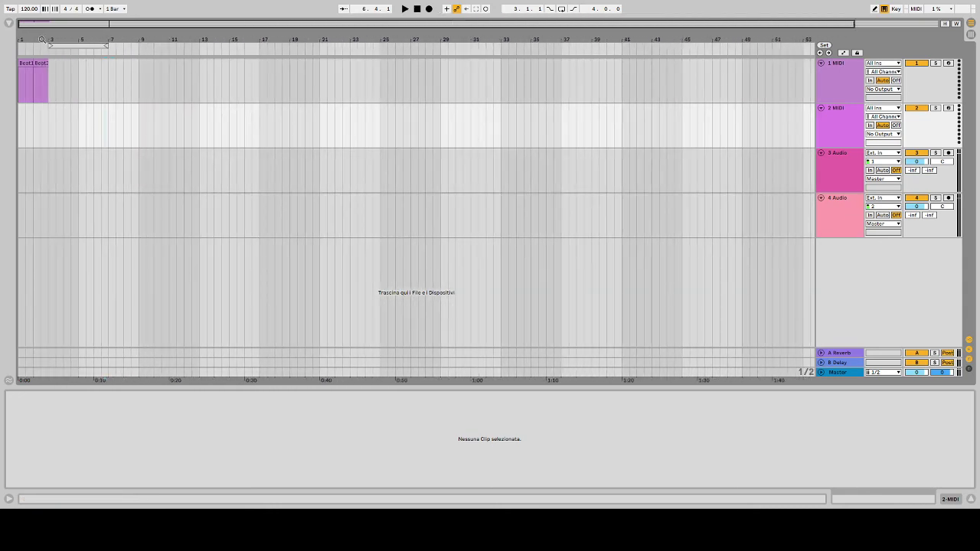
{"action": "left_click_drag", "start_coordinate": [80, 92], "coordinate": [35, 91]}
{"action": "left_click", "coordinate": [35, 90]}
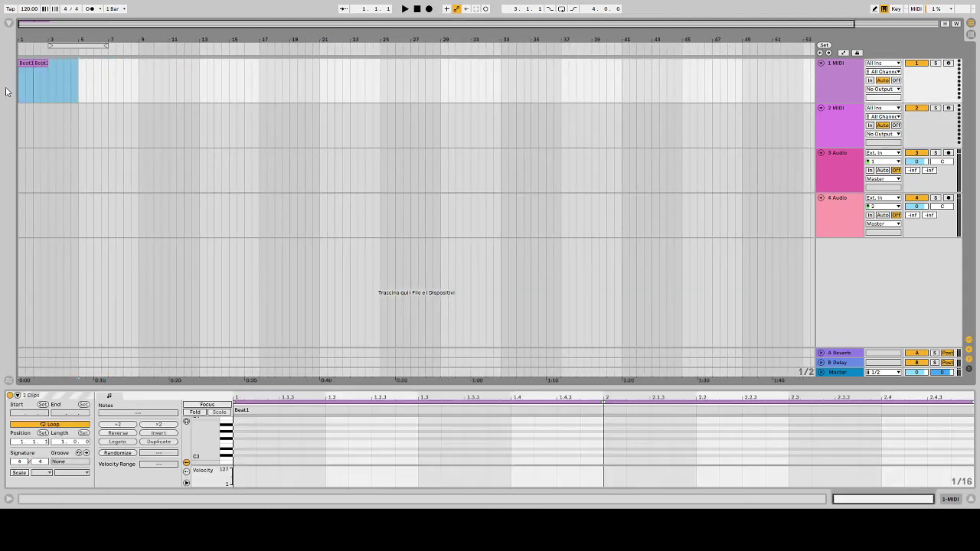
{"action": "left_click_drag", "start_coordinate": [45, 37], "coordinate": [44, 61]}
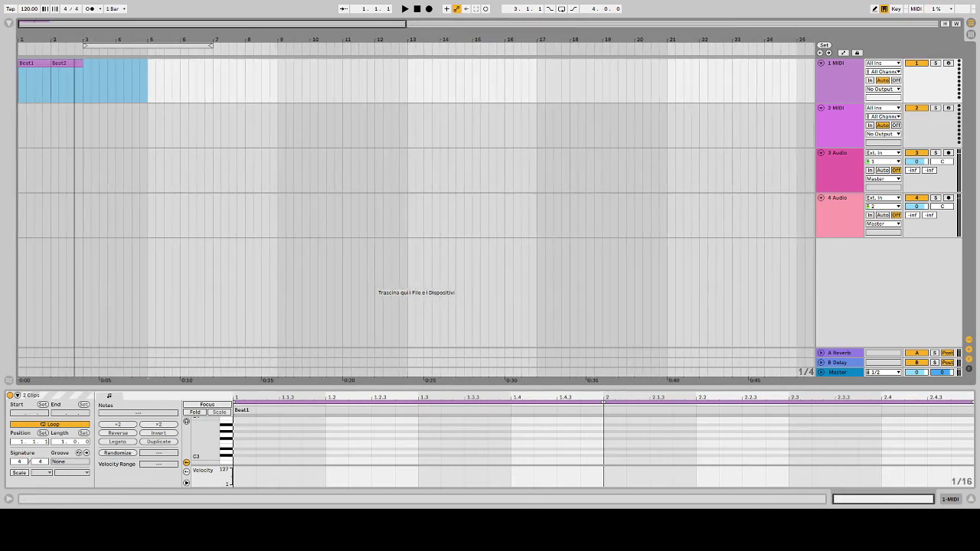
Set the song tempo to 70 BPM and clear the time selection
{"action": "left_click_drag", "start_coordinate": [27, 10], "coordinate": [28, 99]}
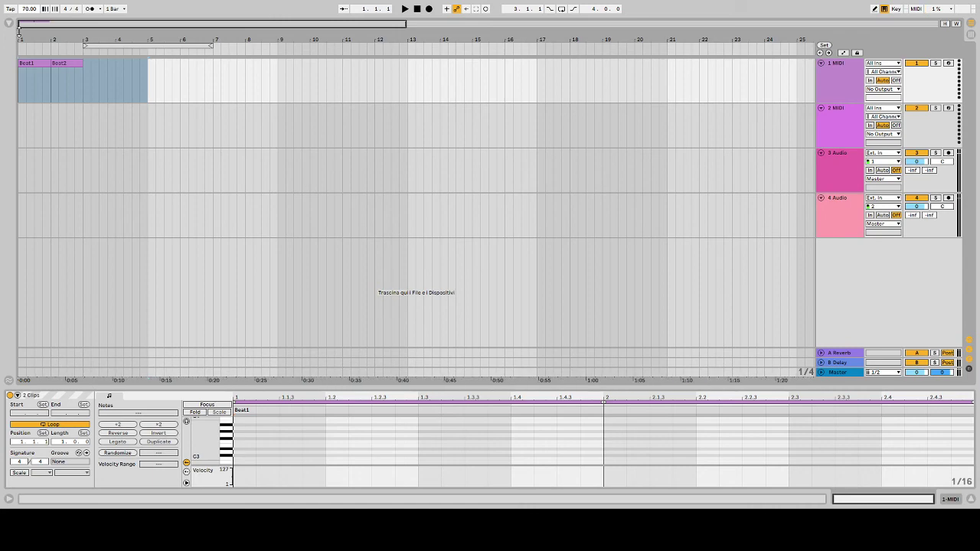
{"action": "left_click_drag", "start_coordinate": [19, 39], "coordinate": [19, 169]}
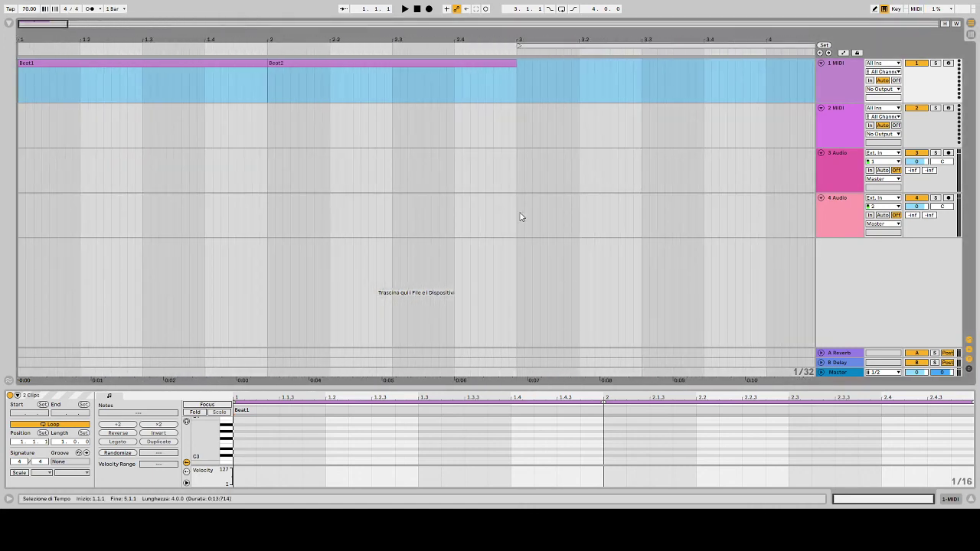
{"action": "left_click", "coordinate": [525, 136]}
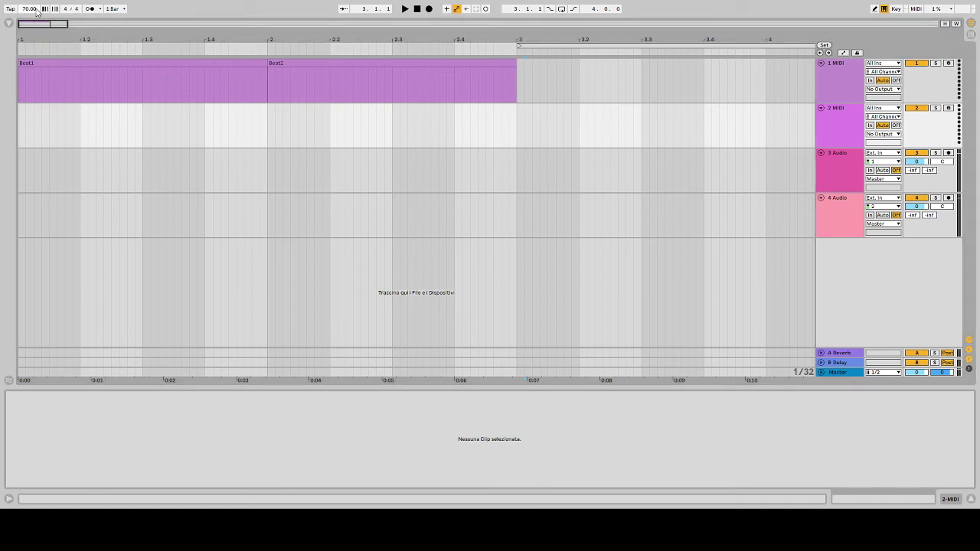
Set the song tempo to 100 BPM
{"action": "left_click", "coordinate": [29, 9]}
{"action": "type", "text": "100"}
{"action": "key", "text": "Return"}
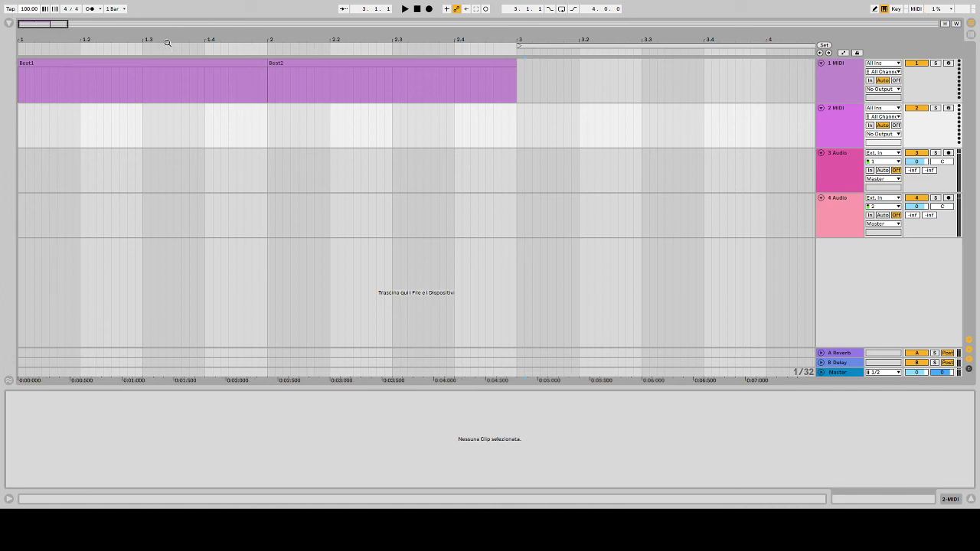
{"action": "left_click_drag", "start_coordinate": [170, 51], "coordinate": [108, 71]}
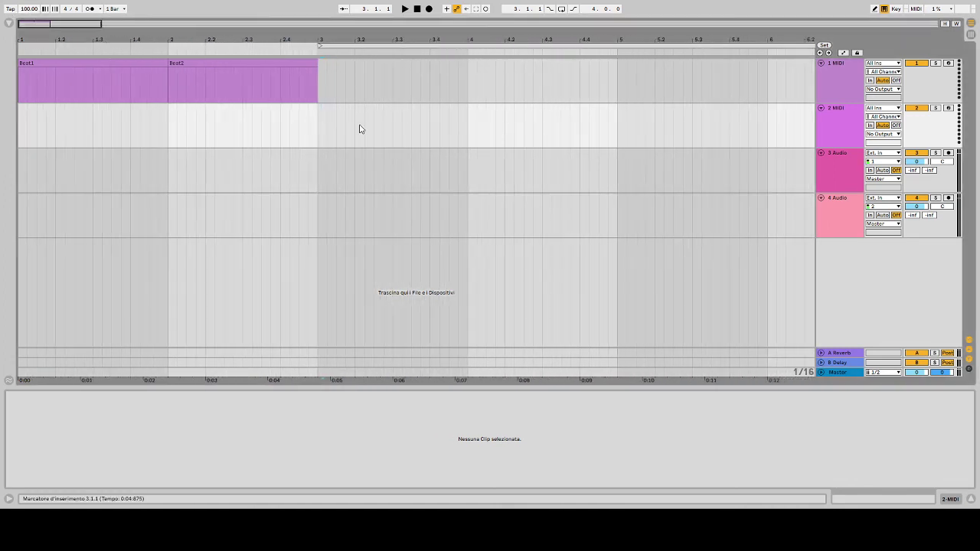
Set the song tempo to 200 BPM
{"action": "left_click", "coordinate": [319, 139]}
{"action": "left_click", "coordinate": [29, 8]}
{"action": "type", "text": "2"}
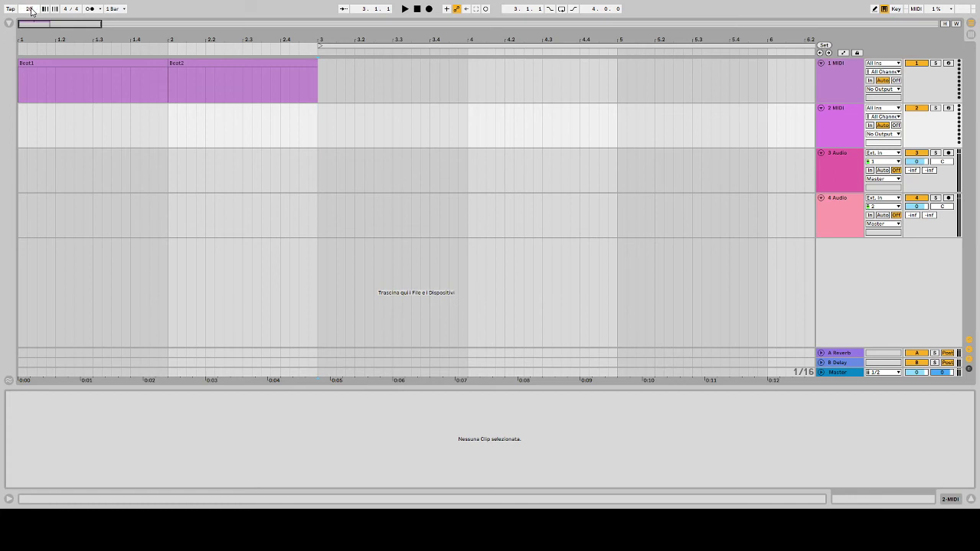
{"action": "key", "text": "Return"}
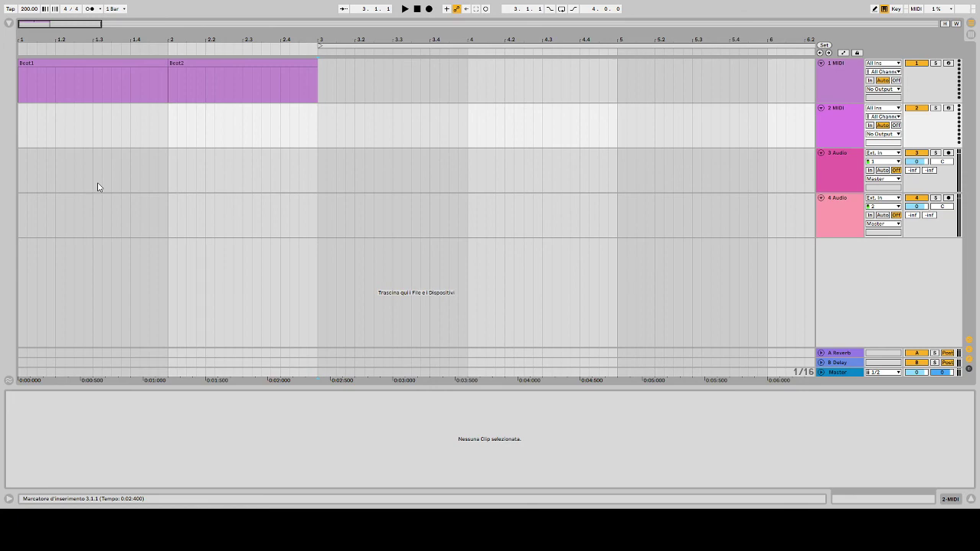
{"action": "left_click", "coordinate": [120, 62]}
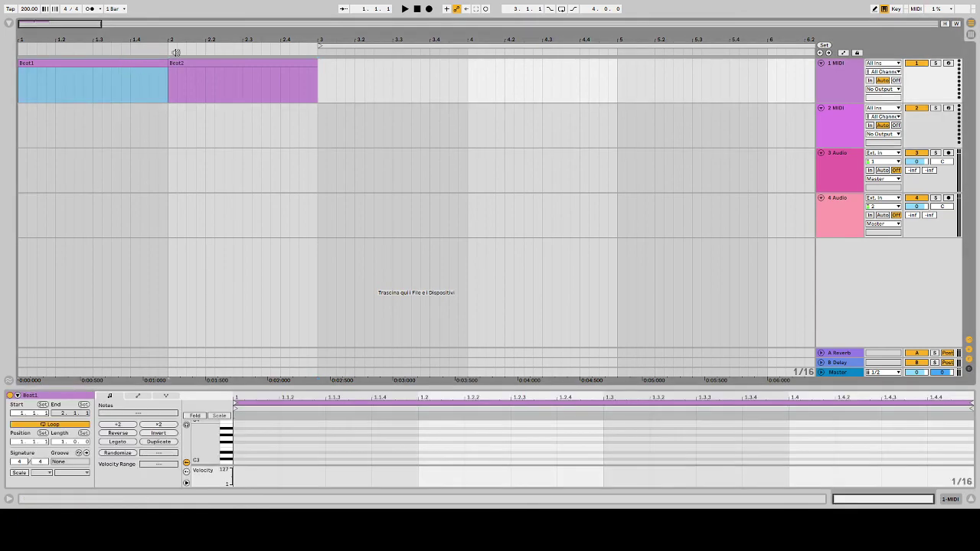
{"action": "left_click_drag", "start_coordinate": [176, 52], "coordinate": [176, 29]}
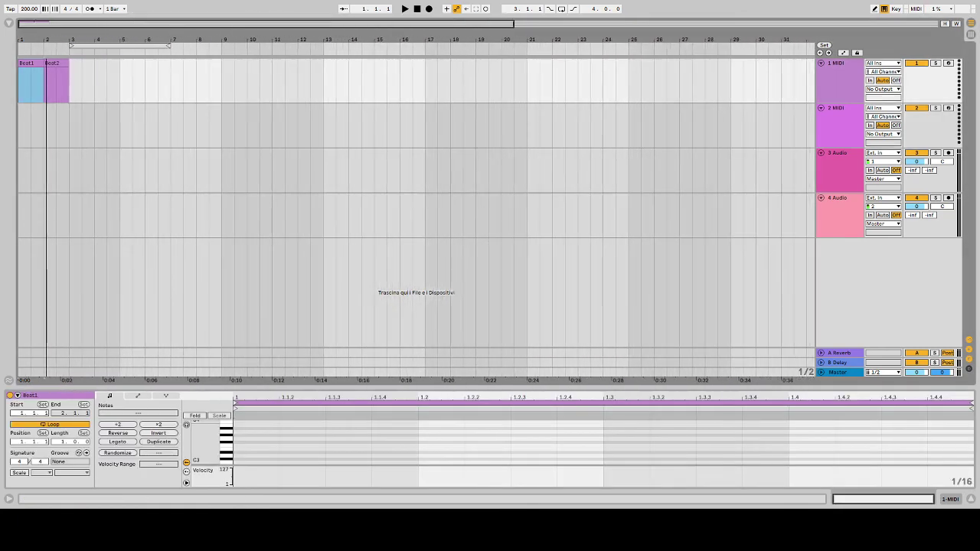
{"action": "left_click_drag", "start_coordinate": [45, 39], "coordinate": [72, 50]}
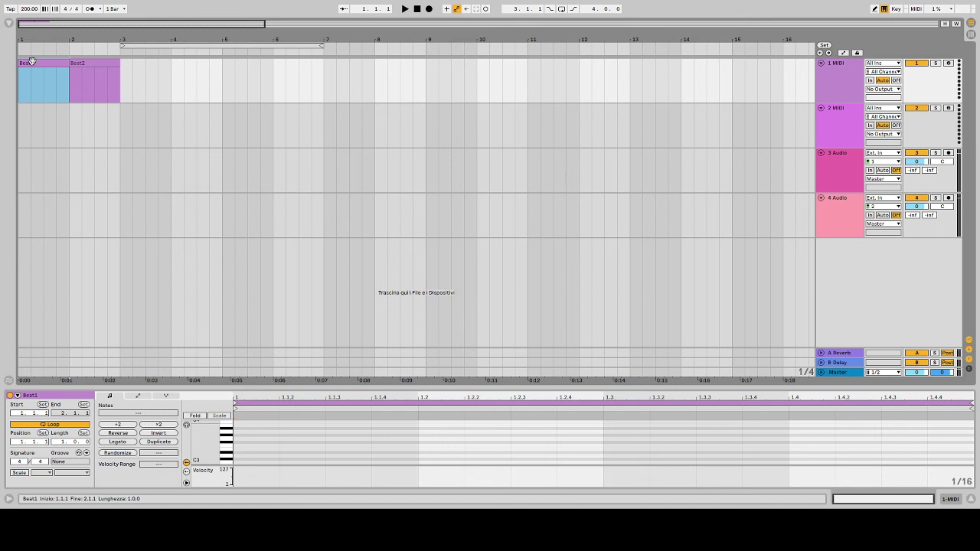
{"action": "left_click_drag", "start_coordinate": [33, 41], "coordinate": [34, 52]}
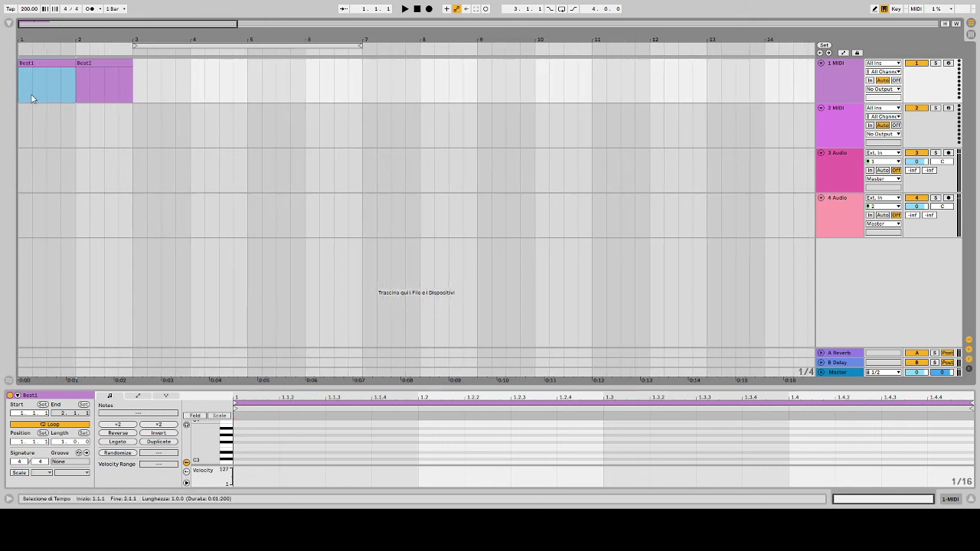
Show the browser and look through the Production Master - Supreme Riddim folder in Banks and stuffs
{"action": "left_click", "coordinate": [6, 22]}
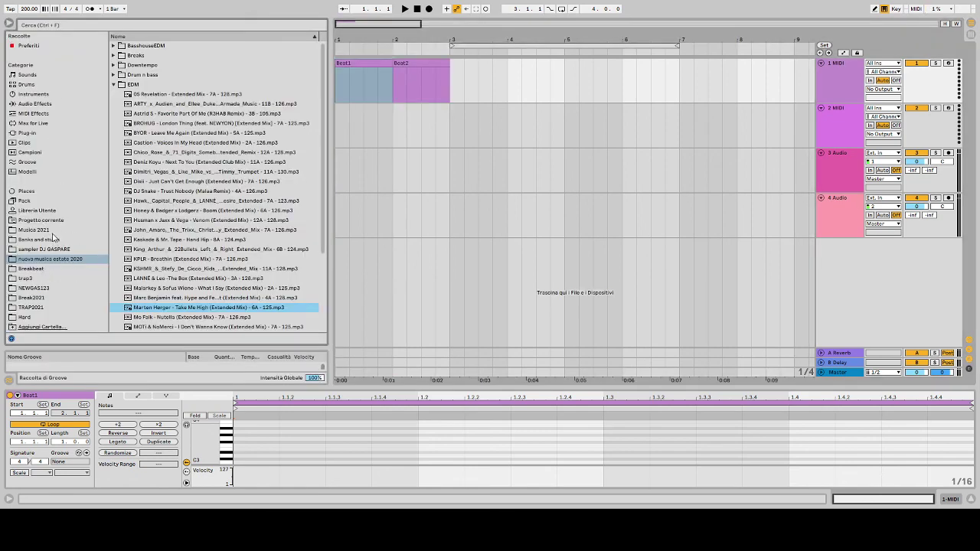
{"action": "left_click", "coordinate": [54, 240]}
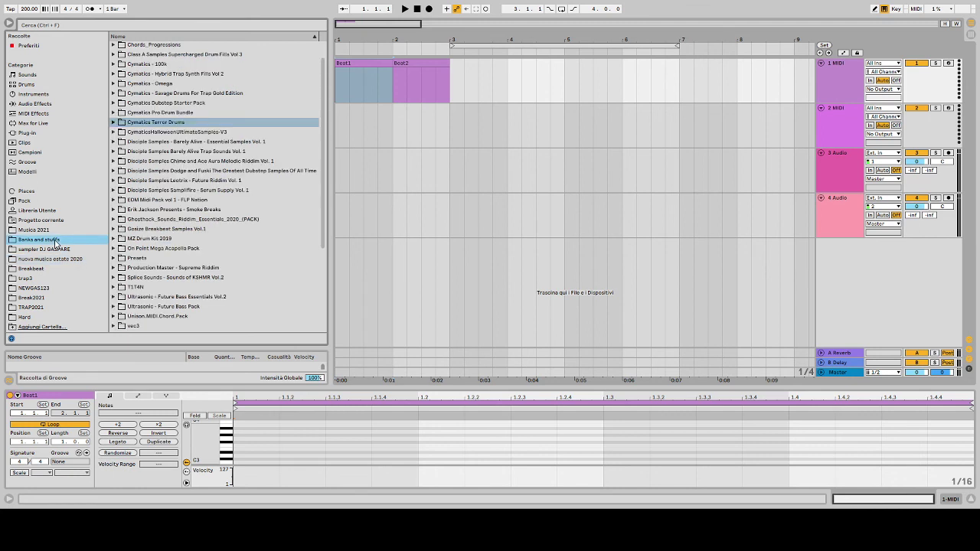
{"action": "left_click", "coordinate": [113, 268]}
{"action": "scroll", "coordinate": [127, 293], "scroll_direction": "down", "scroll_amount": 5}
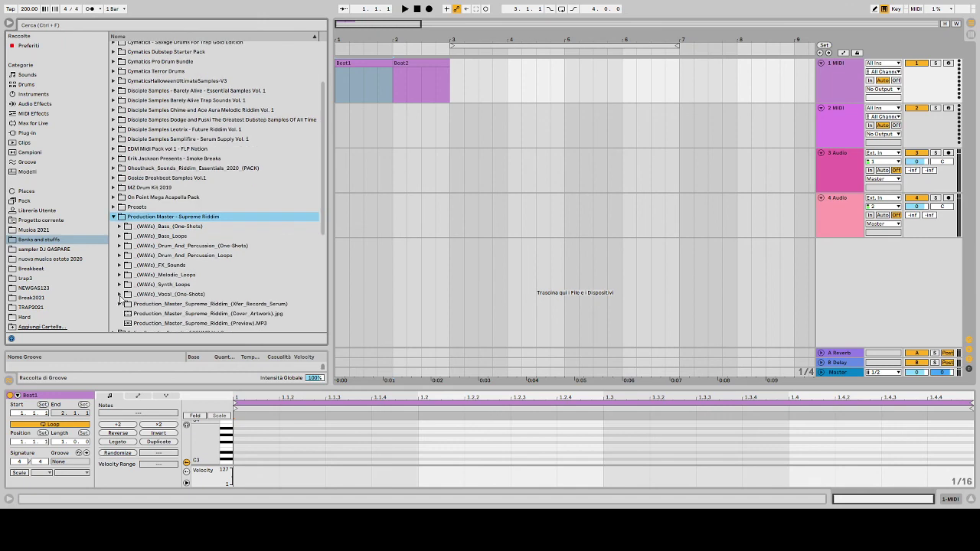
{"action": "scroll", "coordinate": [135, 232], "scroll_direction": "up", "scroll_amount": 1}
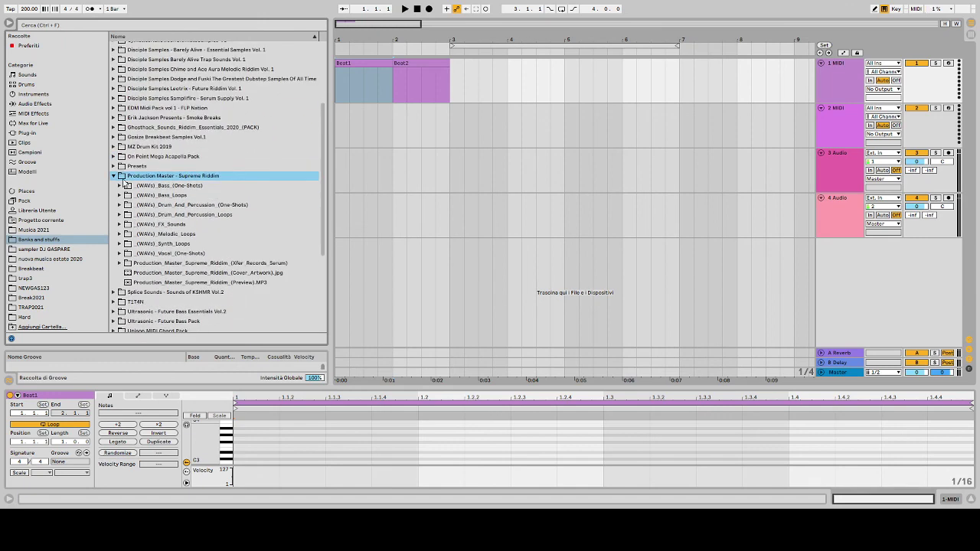
{"action": "scroll", "coordinate": [119, 181], "scroll_direction": "up", "scroll_amount": 3}
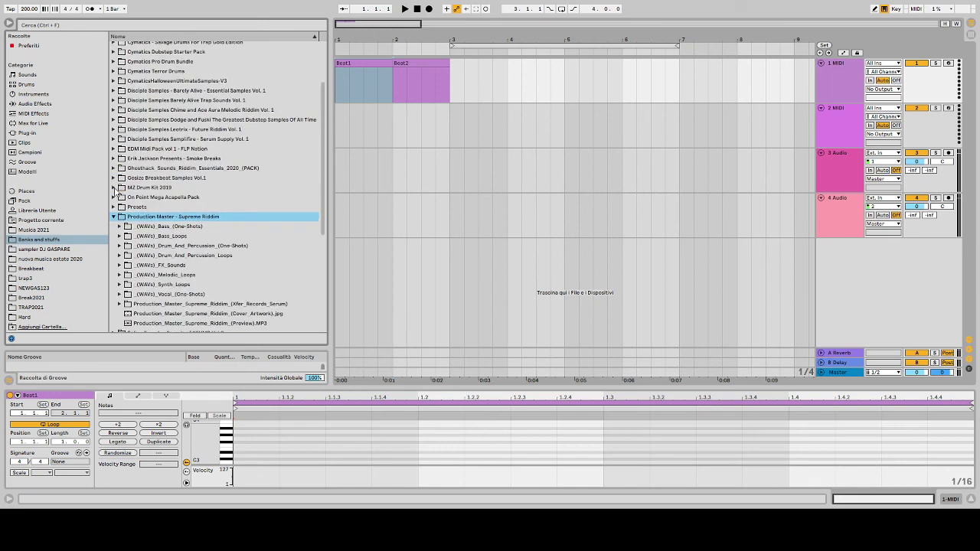
Place Kick [80's] - 11A - 158.wav from the Kick folder of MZ Drum Kit 2019 at bar 1 of the second track
{"action": "left_click", "coordinate": [114, 186]}
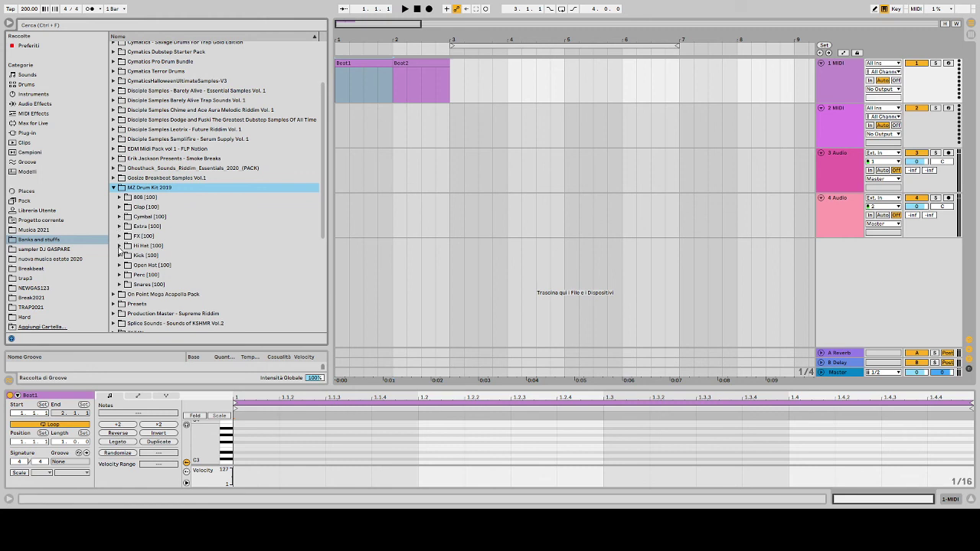
{"action": "left_click", "coordinate": [120, 255]}
{"action": "left_click", "coordinate": [157, 266]}
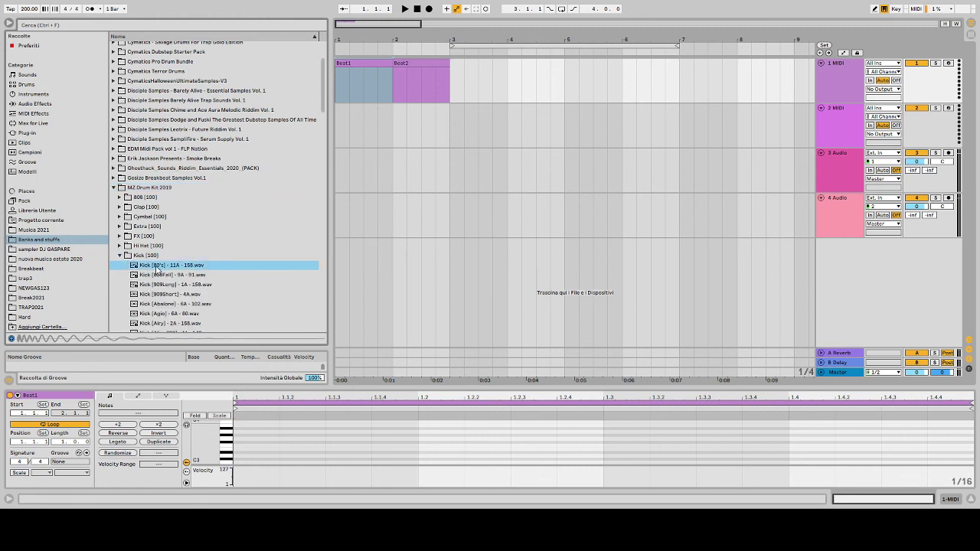
{"action": "left_click_drag", "start_coordinate": [157, 268], "coordinate": [337, 134]}
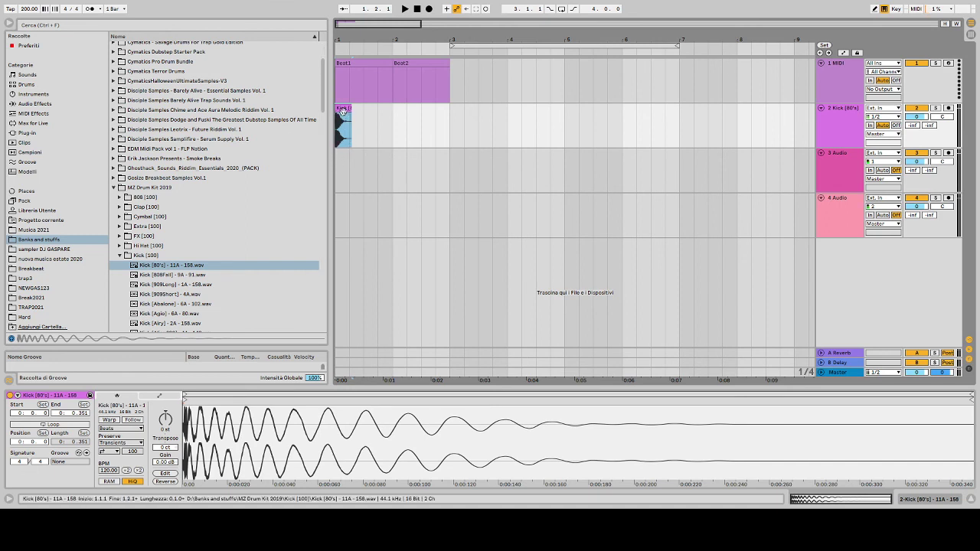
Paste copies of the kick sample on beats 2 and 3 of bar 1 on the same track
{"action": "left_click", "coordinate": [354, 134]}
{"action": "key", "text": "ctrl+v"}
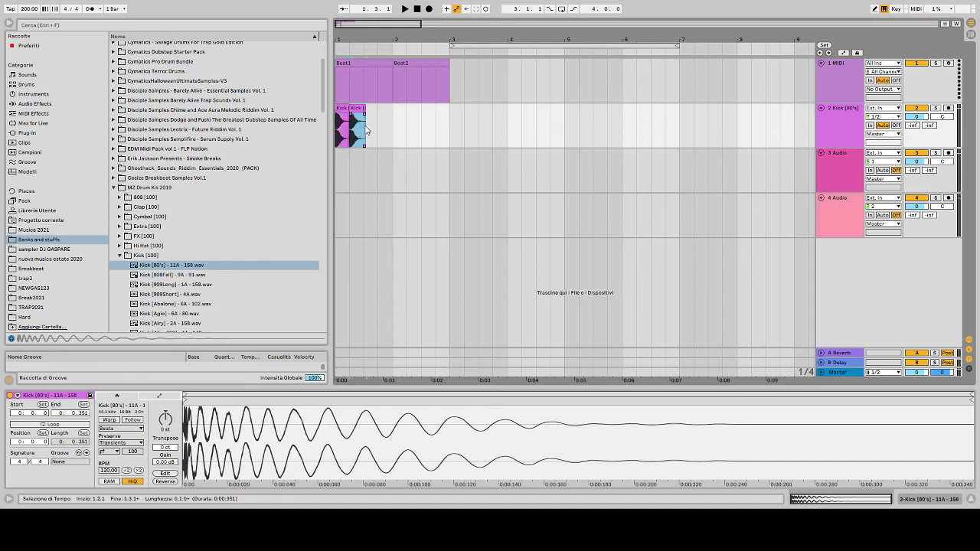
{"action": "left_click", "coordinate": [366, 127]}
{"action": "key", "text": "ctrl+v"}
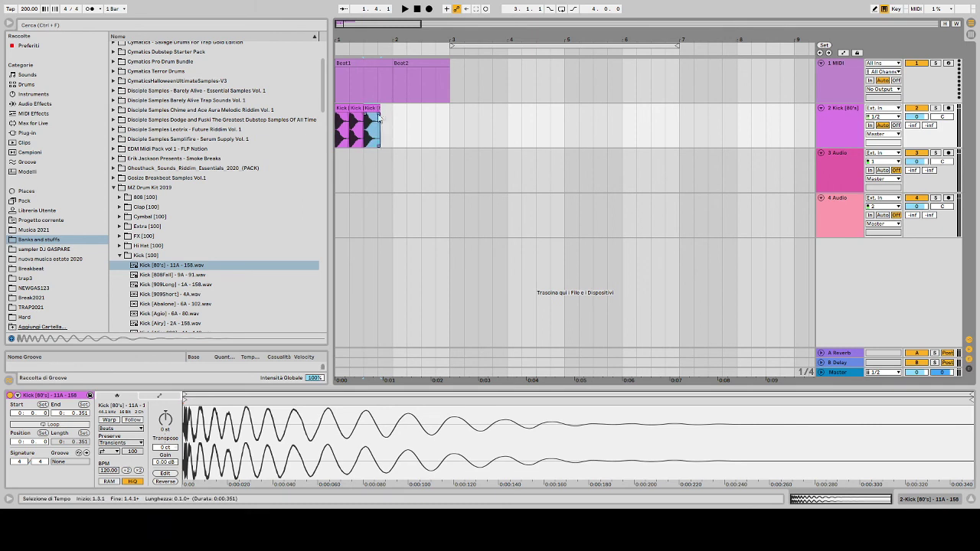
Play the three kick hits from the start of the arrangement and stop playback
{"action": "key", "text": "space"}
{"action": "left_click", "coordinate": [337, 128]}
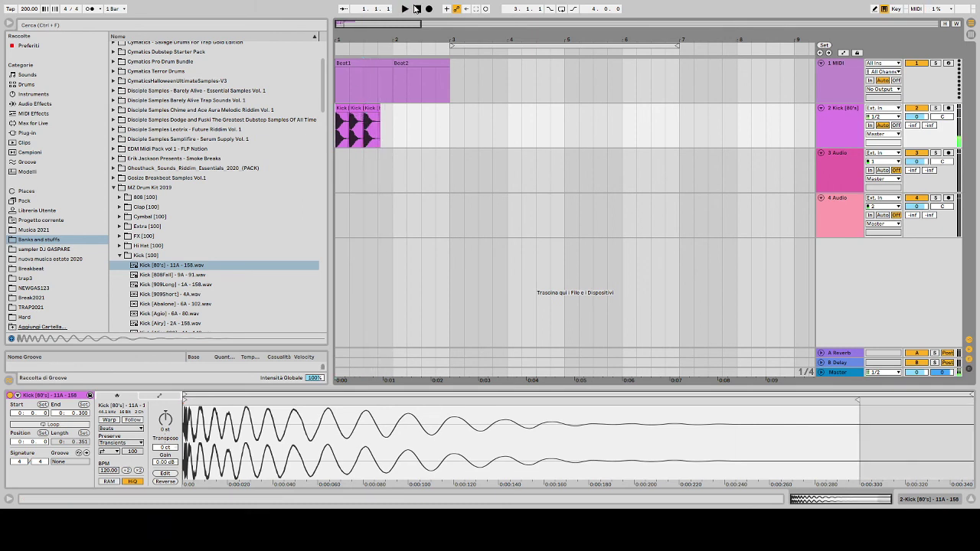
{"action": "key", "text": "space"}
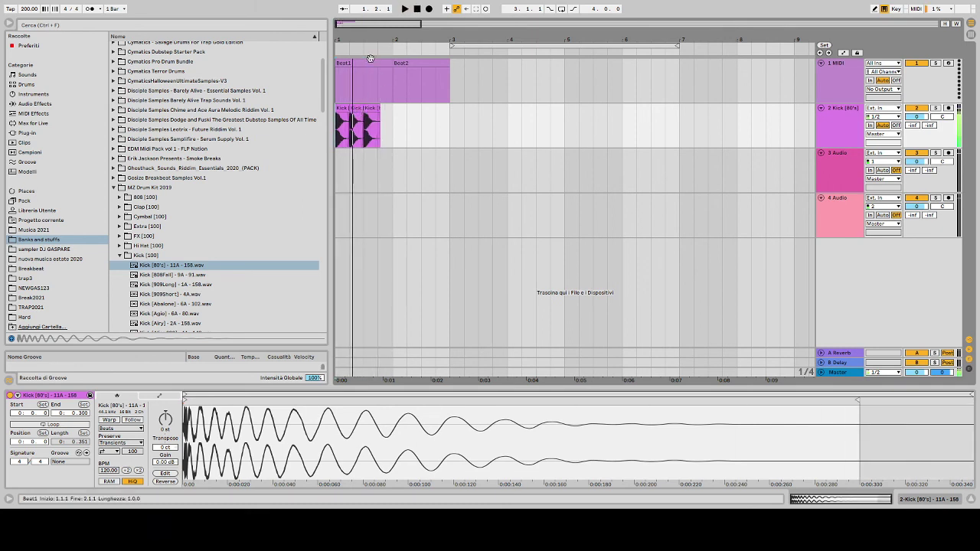
{"action": "key", "text": "space"}
Paste a fourth kick on beat 4 of bar 1 and undo the extra duplicate after it
{"action": "left_click", "coordinate": [375, 108]}
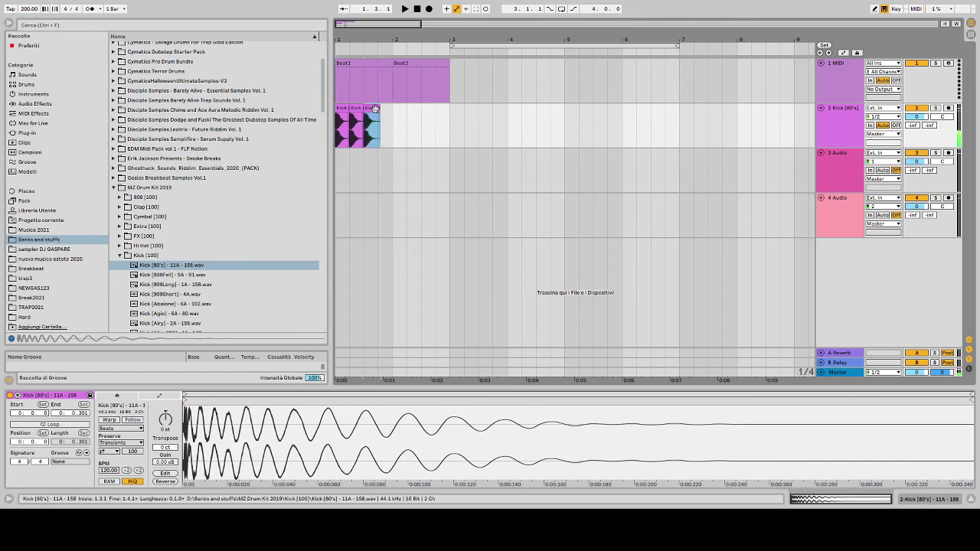
{"action": "left_click", "coordinate": [383, 118]}
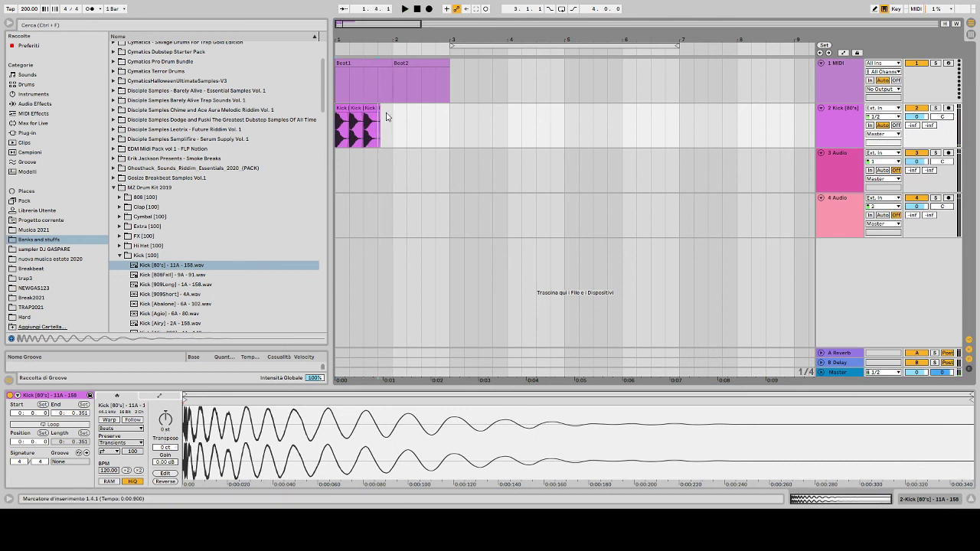
{"action": "key", "text": "ctrl+v"}
{"action": "key", "text": "ctrl+d"}
{"action": "key", "text": "ctrl+z"}
{"action": "left_click", "coordinate": [403, 154]}
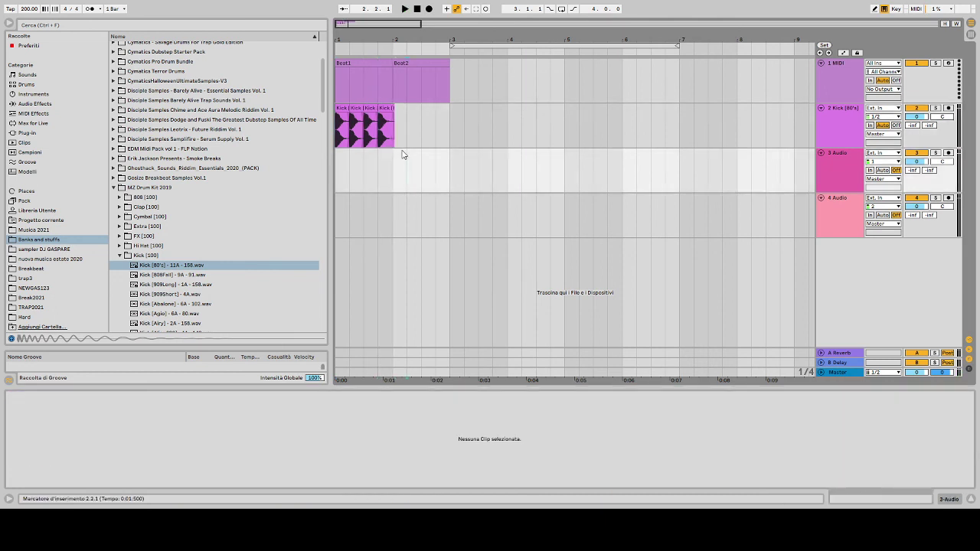
Play the four kicks in bar 1 from the start, examine their waveforms up close and return to the beginning
{"action": "key", "text": "space"}
{"action": "left_click", "coordinate": [417, 9]}
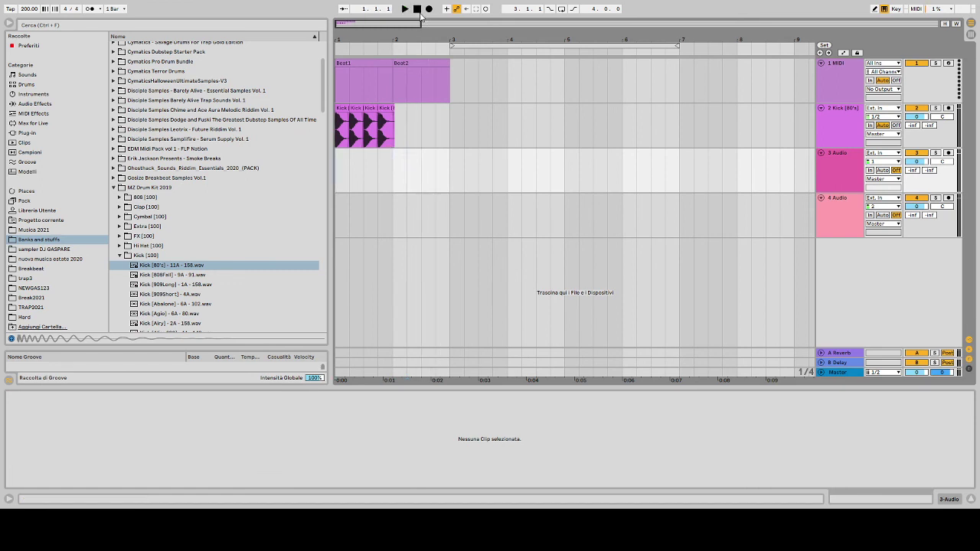
{"action": "key", "text": "space"}
{"action": "key", "text": "space"}
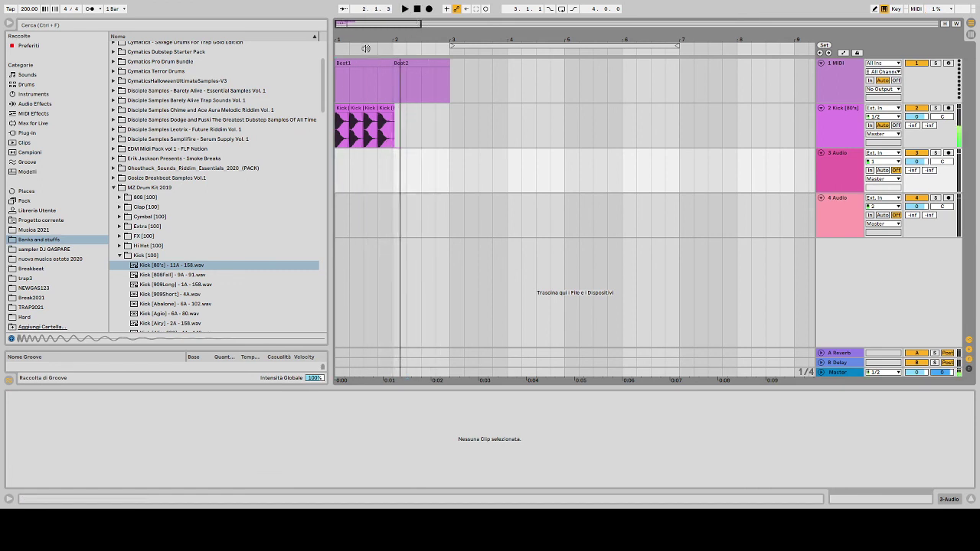
{"action": "left_click_drag", "start_coordinate": [348, 41], "coordinate": [347, 86]}
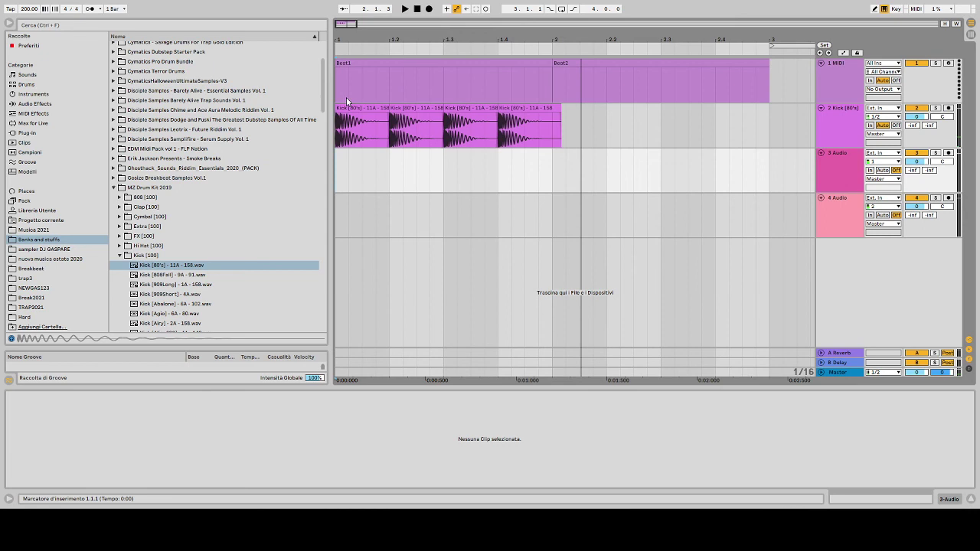
{"action": "left_click", "coordinate": [406, 121]}
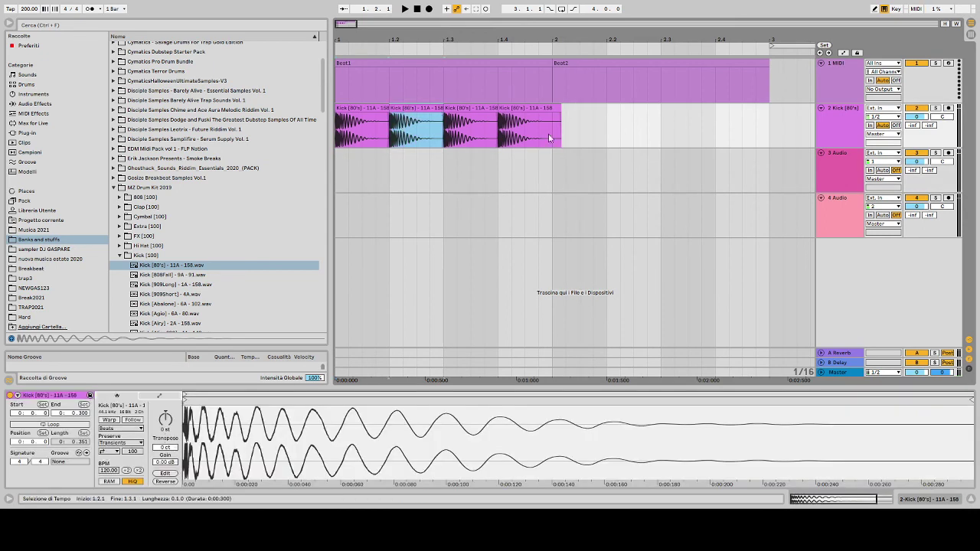
{"action": "left_click", "coordinate": [419, 10]}
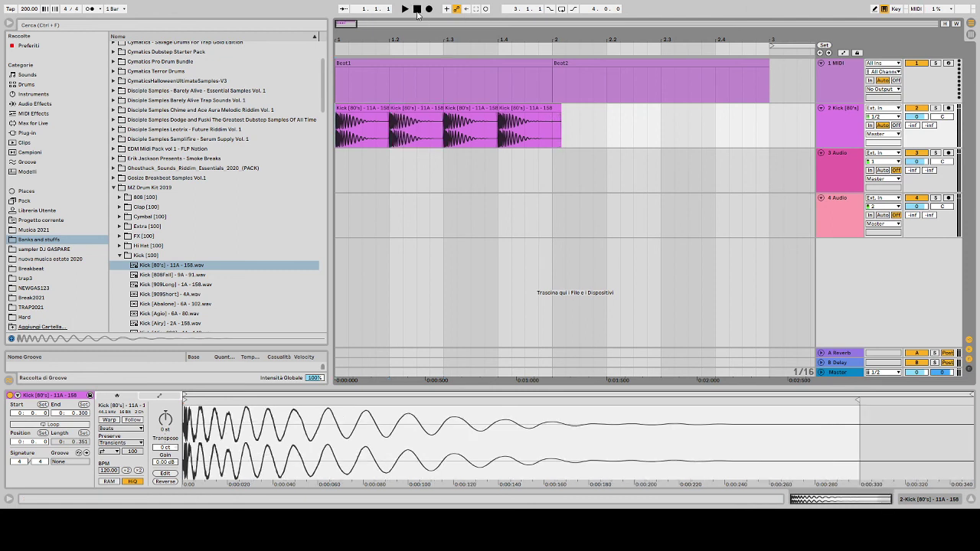
Play the four kicks in bar 1 from the start at the current tempo and stop playback
{"action": "key", "text": "space"}
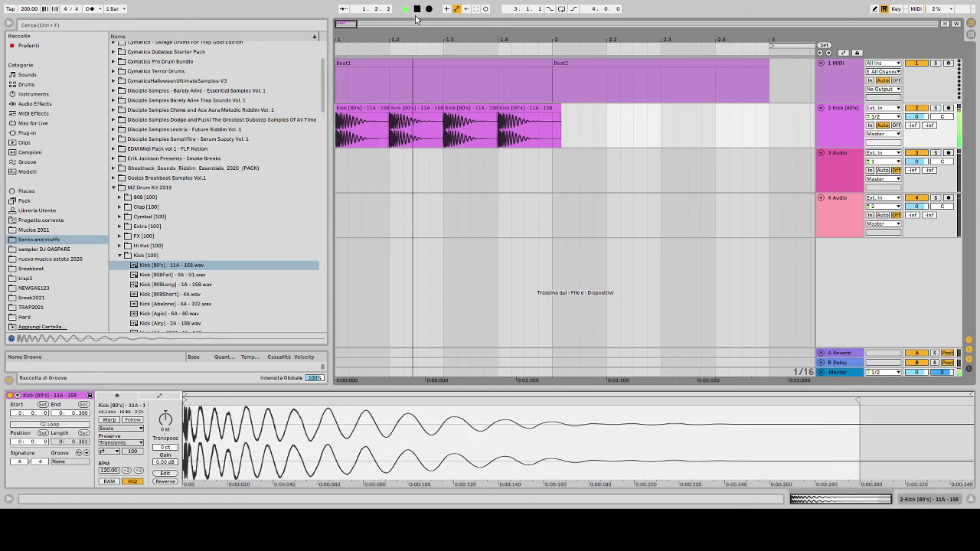
{"action": "left_click_drag", "start_coordinate": [430, 28], "coordinate": [430, 5]}
{"action": "left_click_drag", "start_coordinate": [350, 40], "coordinate": [354, 47]}
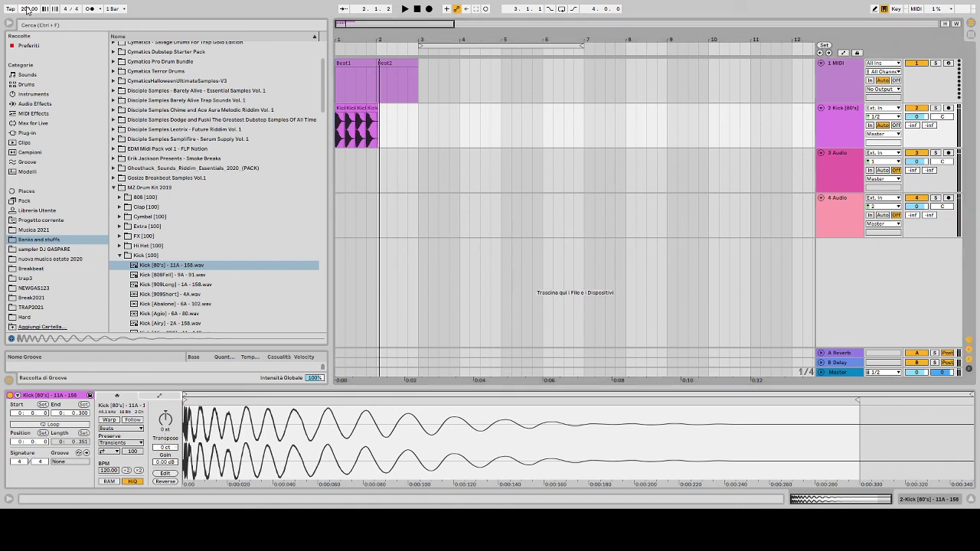
Delete the kick on beat 2 of bar 1 and select the kick on beat 4
{"action": "left_click", "coordinate": [351, 109]}
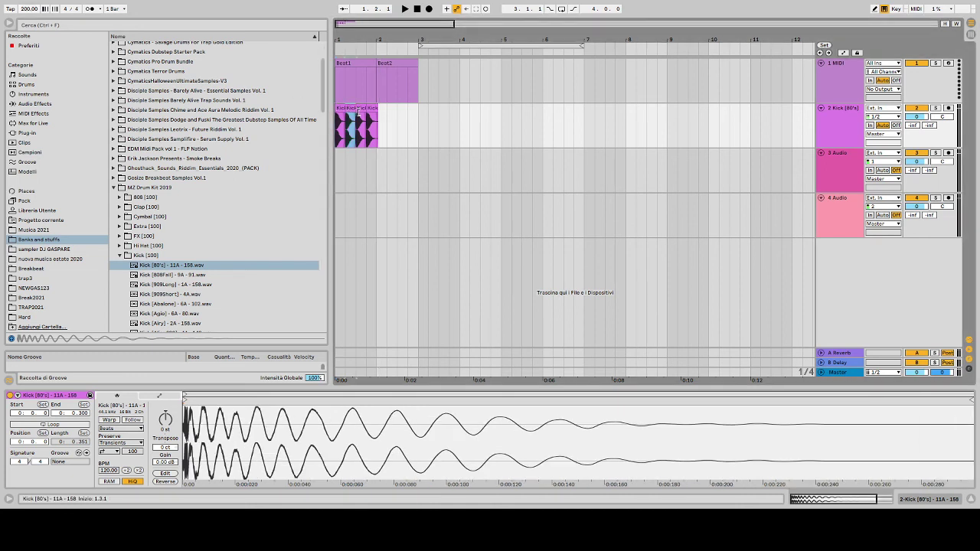
{"action": "key", "text": "Delete"}
{"action": "left_click", "coordinate": [370, 115]}
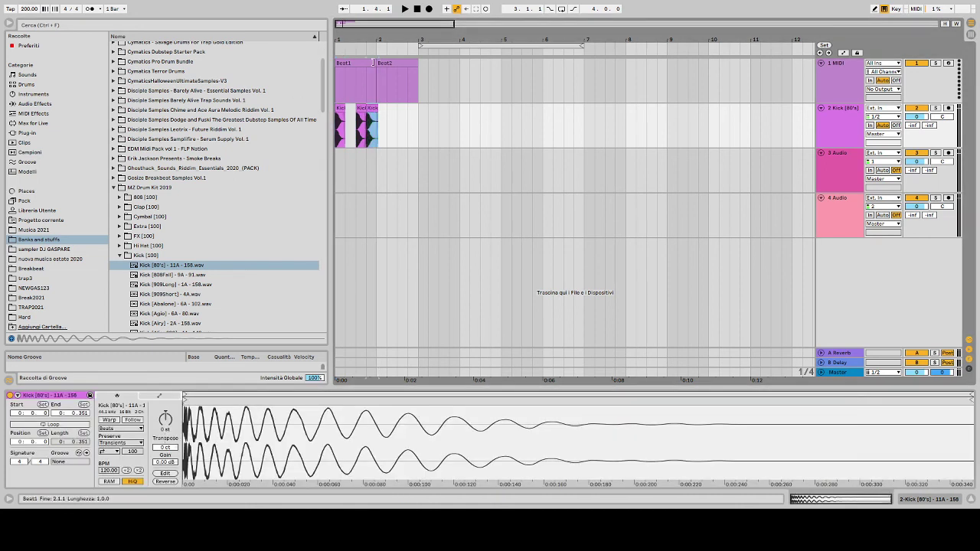
Set the project tempo to 126 BPM and play the remaining kicks
{"action": "type", "text": "1"}
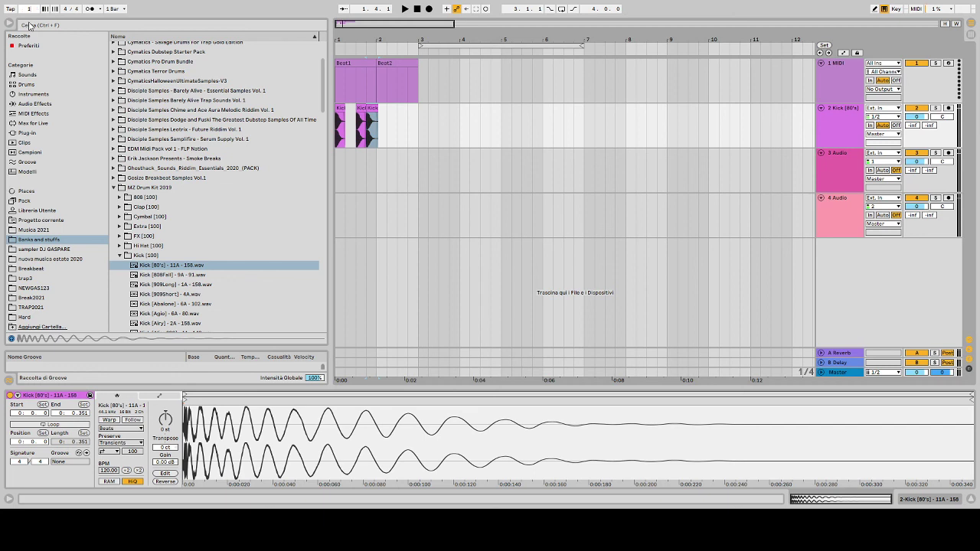
{"action": "type", "text": "26"}
{"action": "key", "text": "Return"}
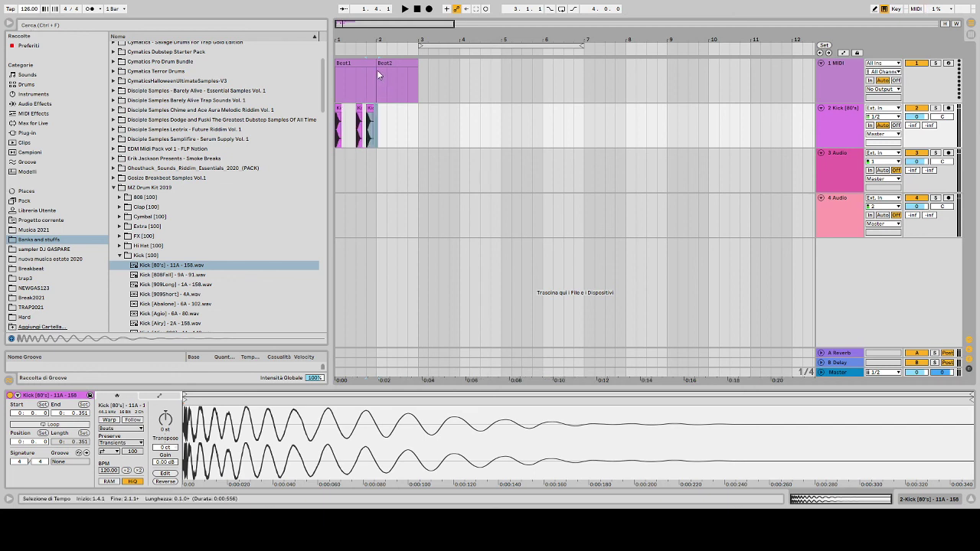
{"action": "key", "text": "space"}
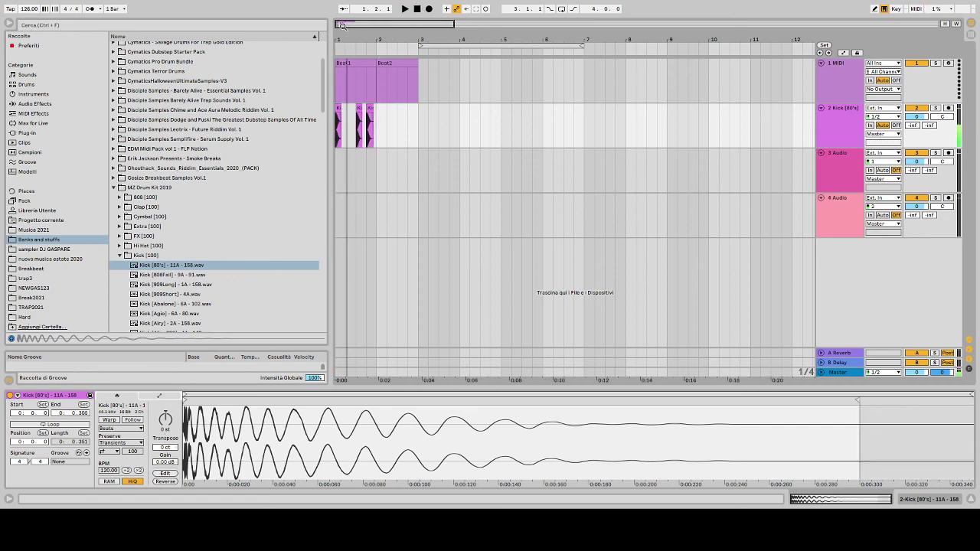
Paste a kick copy on the empty beat 2 of bar 1 on the kick track
{"action": "left_click_drag", "start_coordinate": [337, 33], "coordinate": [340, 88]}
{"action": "left_click", "coordinate": [348, 127]}
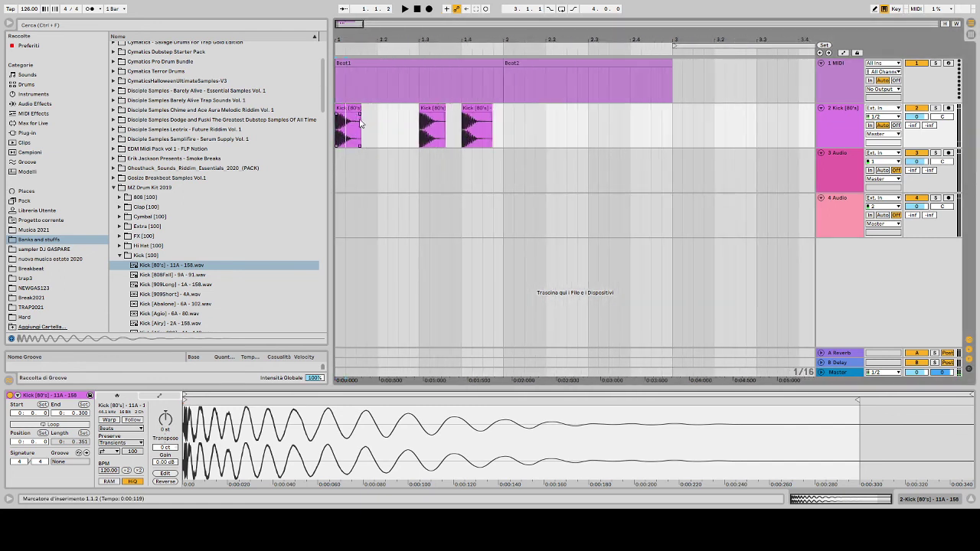
{"action": "left_click", "coordinate": [379, 129]}
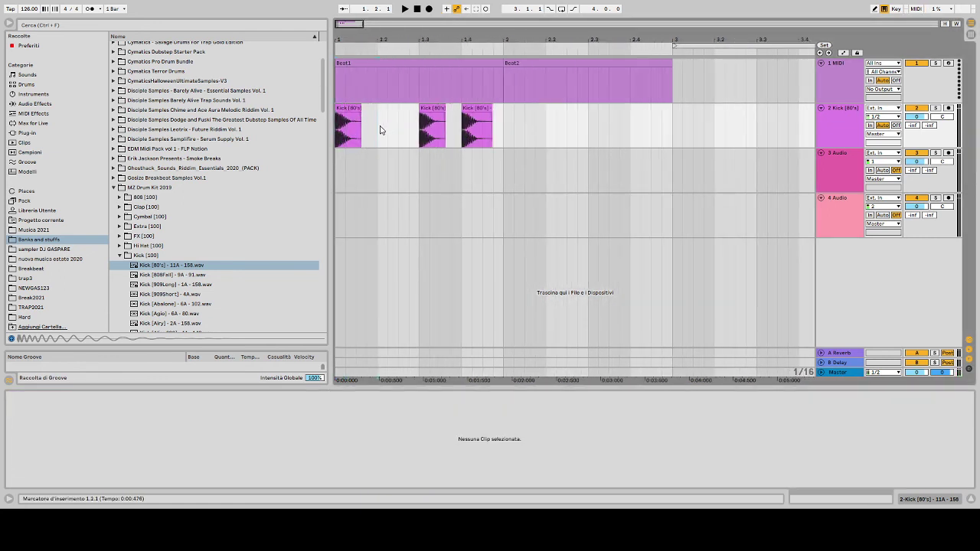
{"action": "key", "text": "ctrl+v"}
{"action": "left_click", "coordinate": [438, 108], "text": "shift"}
{"action": "left_click", "coordinate": [523, 137]}
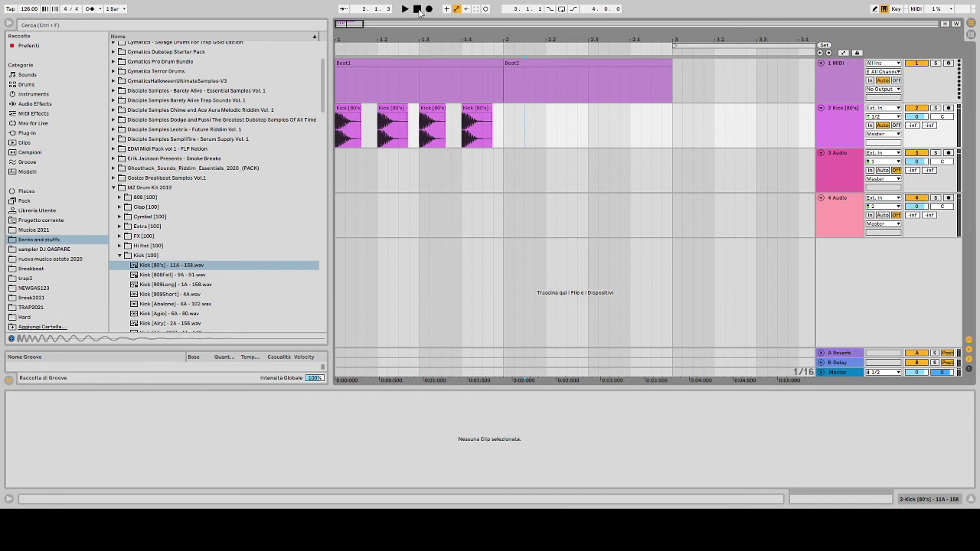
Return to the start of the arrangement, play the four kicks at 126 BPM and stop playback
{"action": "left_click", "coordinate": [418, 10]}
{"action": "key", "text": "space"}
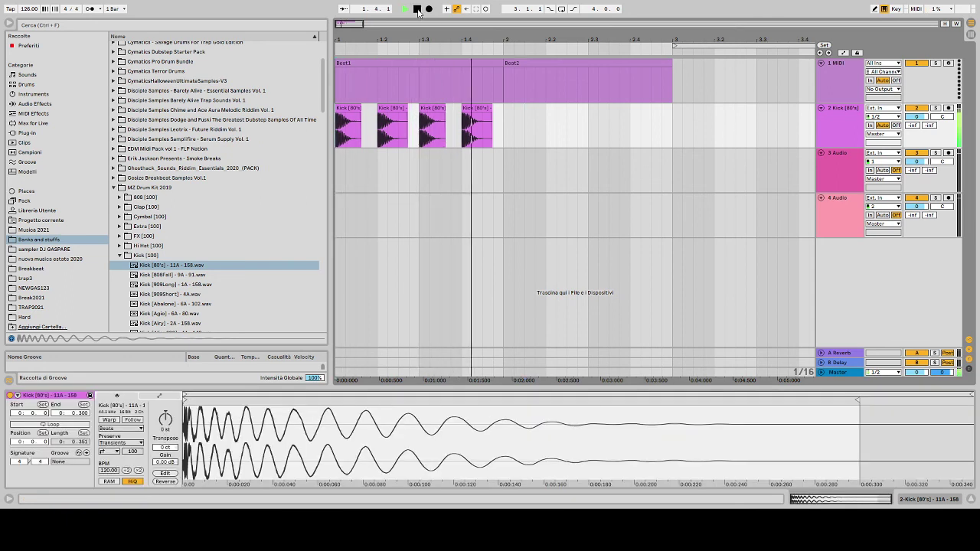
{"action": "key", "text": "space"}
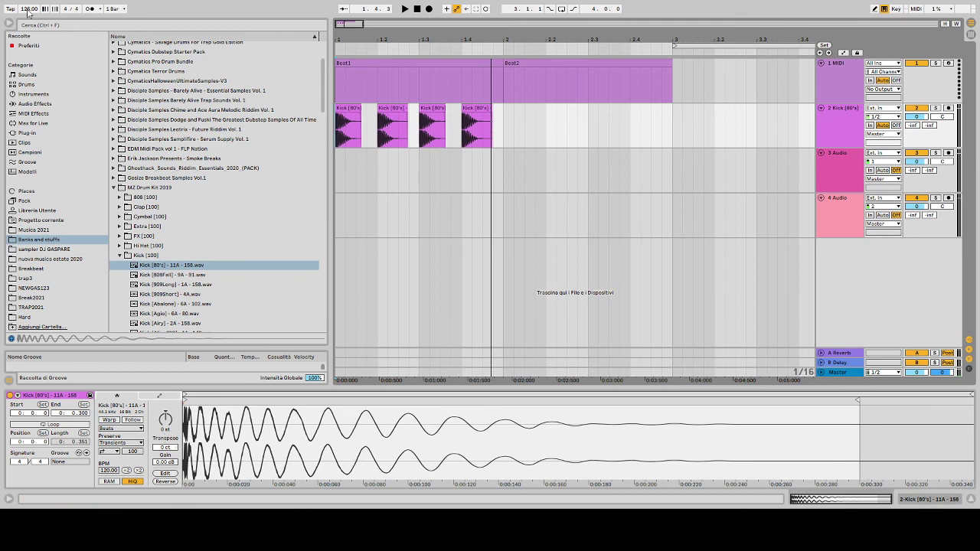
Select the whole of bar 1 with its four kick clips on the kick track
{"action": "left_click_drag", "start_coordinate": [505, 138], "coordinate": [321, 138]}
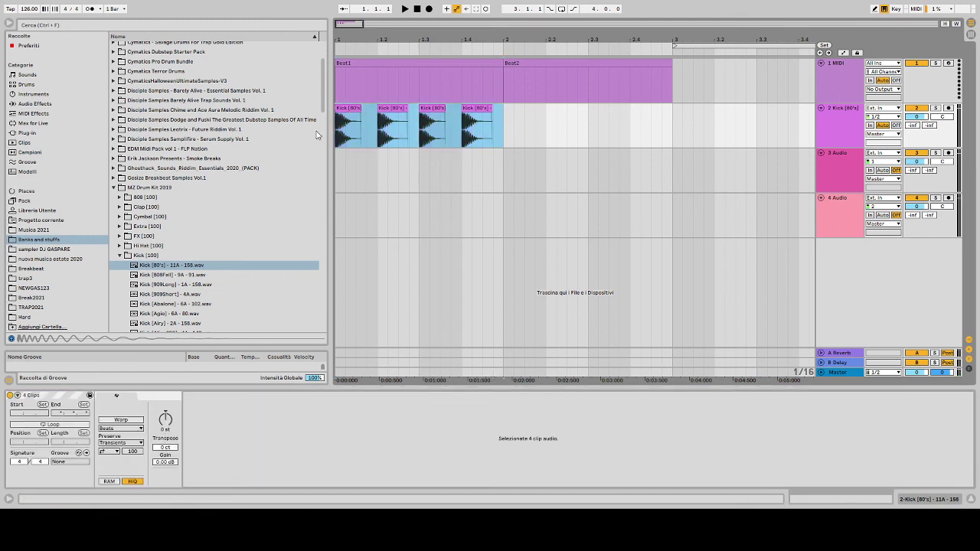